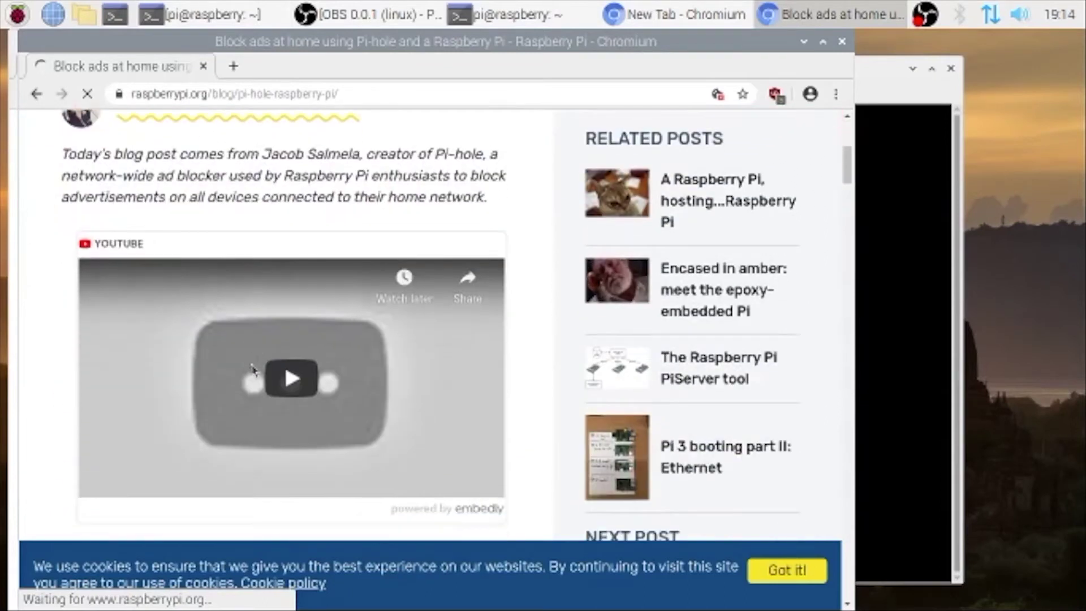
Scroll the Raspberry Pi blog post and highlight the one-line curl install command
scroll(252, 368, down, 2)
scroll(252, 368, down, 3)
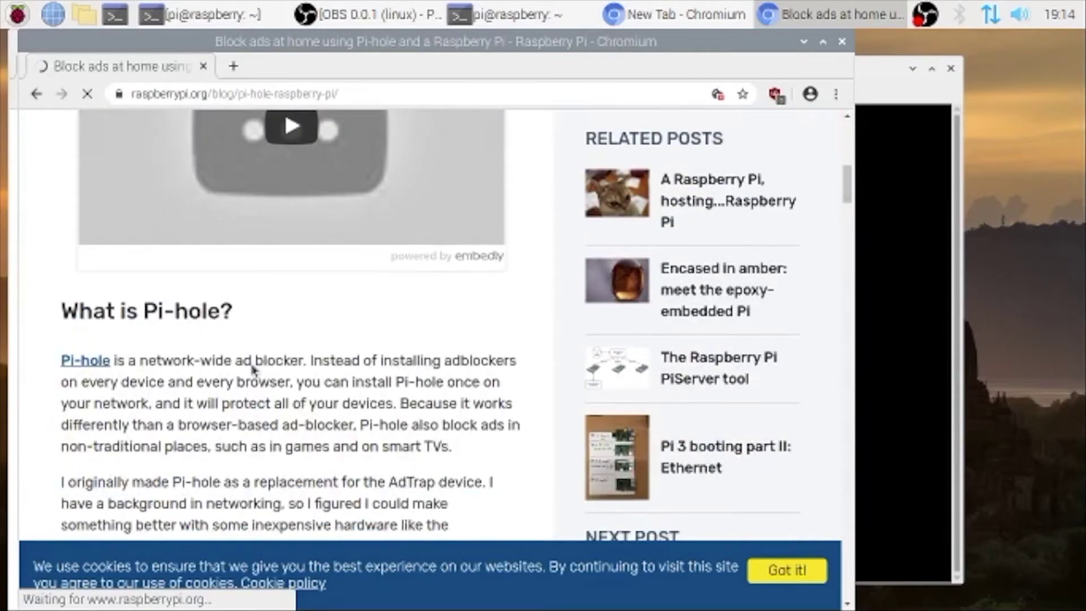
scroll(253, 369, down, 15)
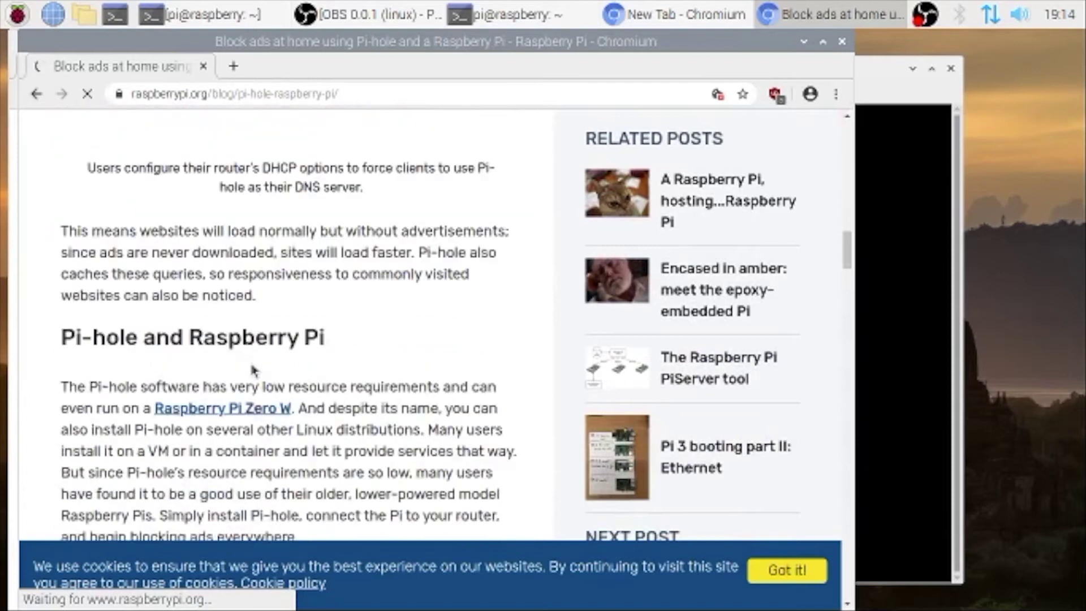
scroll(253, 368, down, 18)
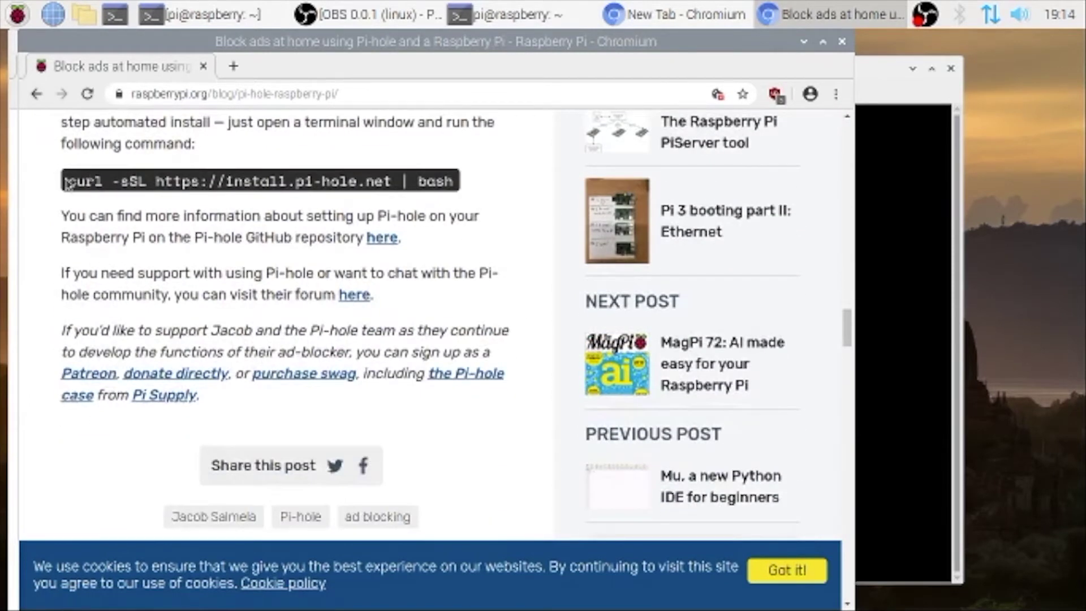
drag(72, 180, 456, 184)
On the Pi-hole GitHub repository page, copy the Method 2 wget download command
scroll(343, 245, down, 2)
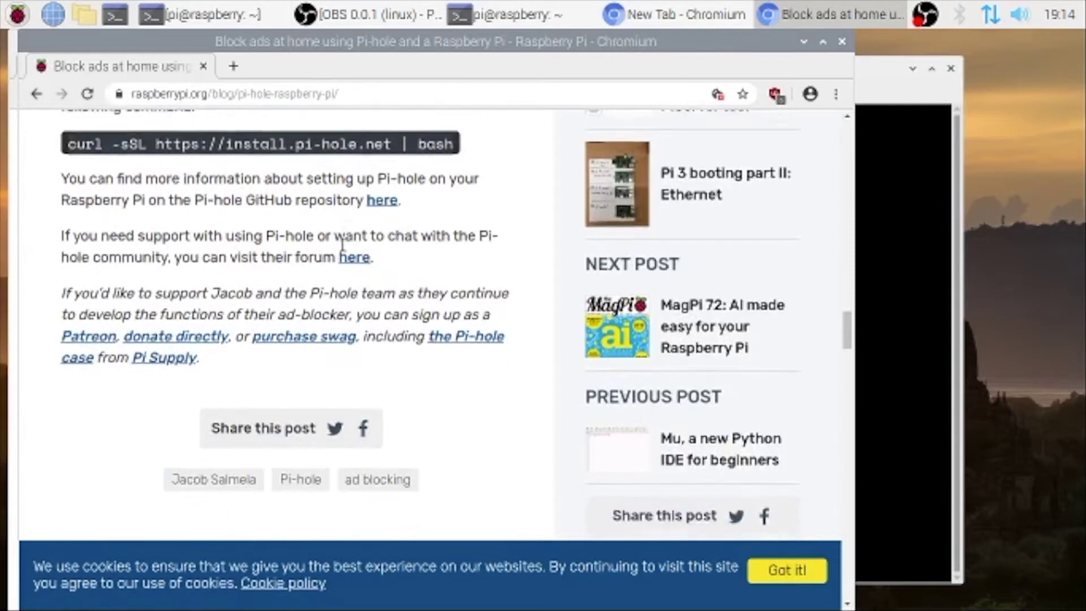
click(374, 157)
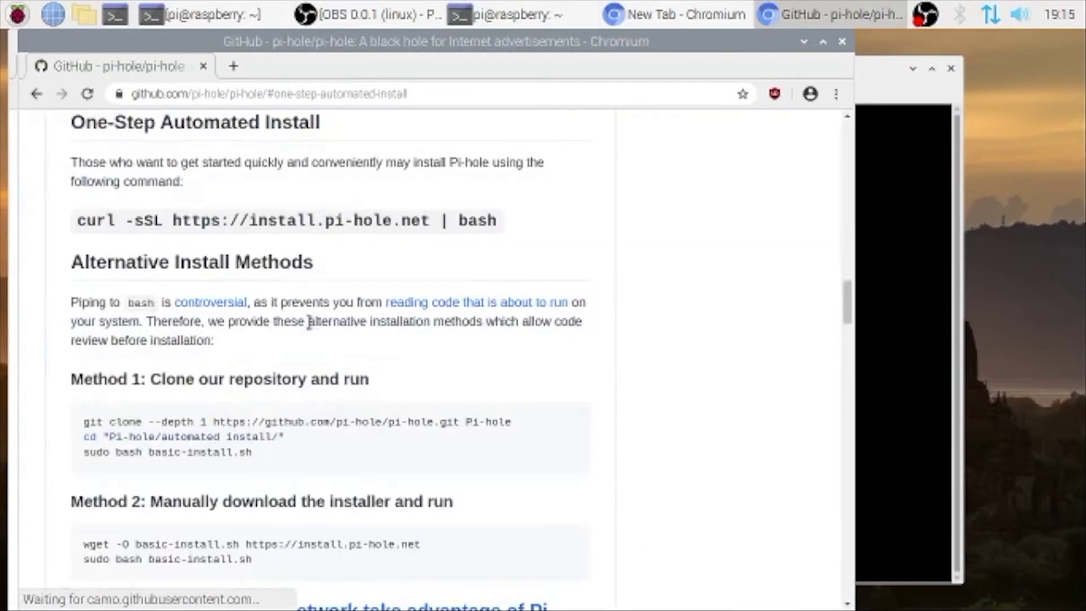
scroll(309, 321, down, 4)
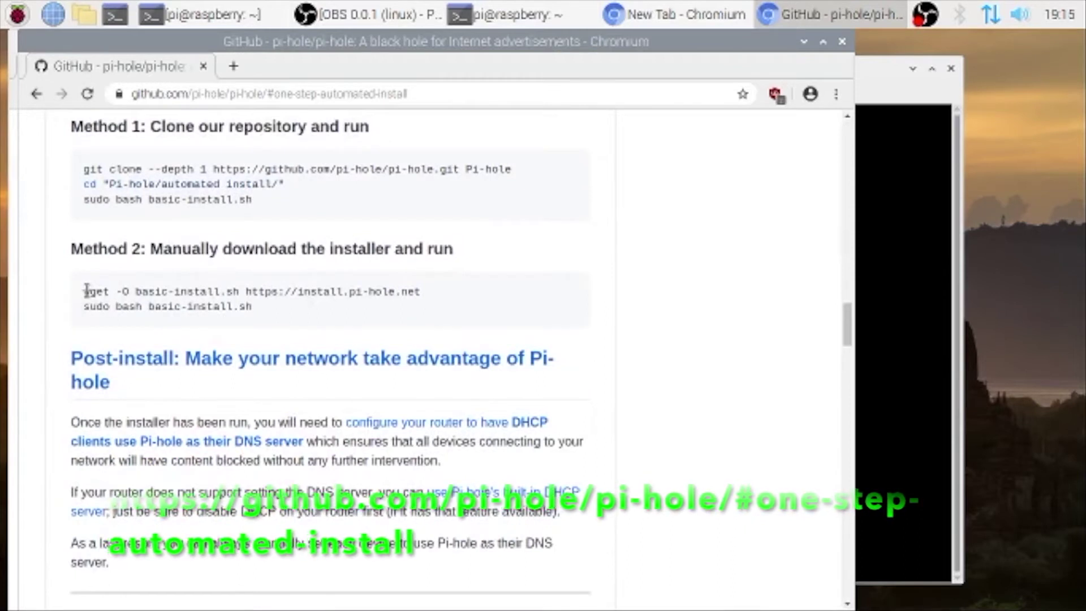
drag(85, 291, 422, 291)
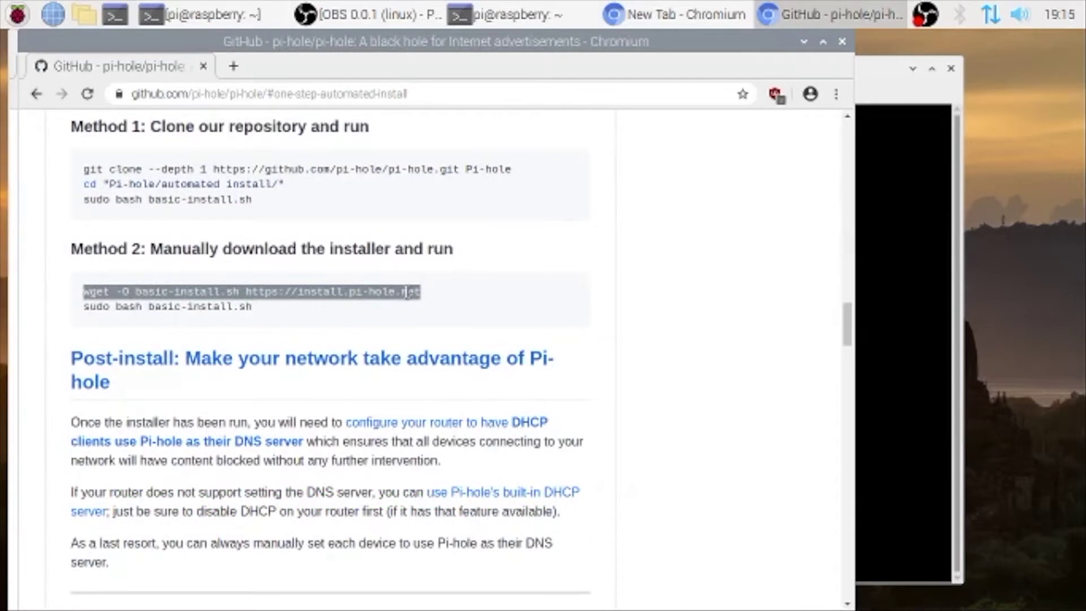
right_click(408, 291)
click(444, 305)
click(698, 289)
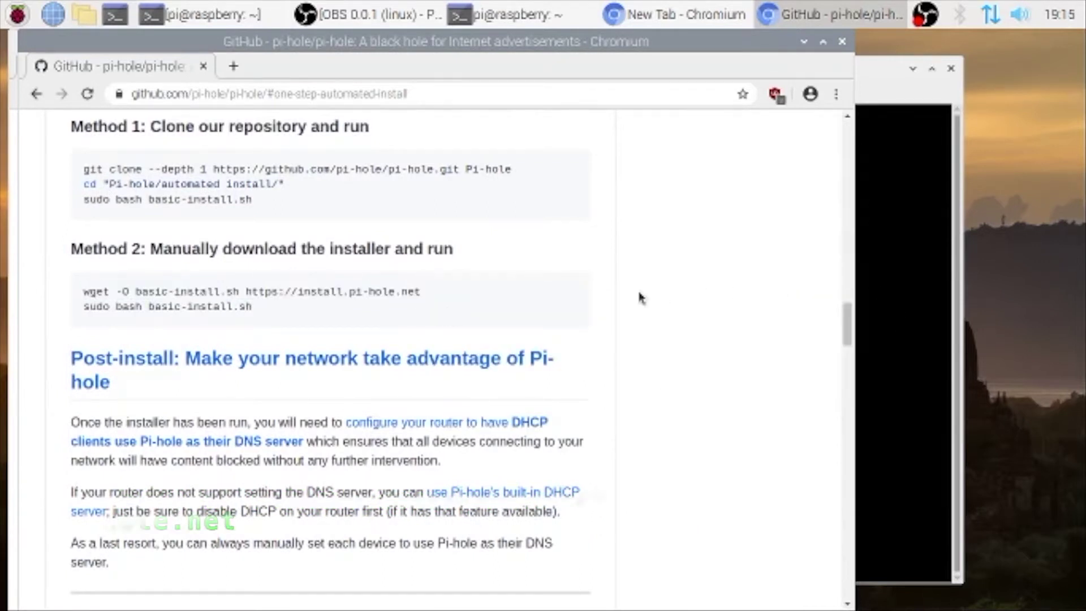
Paste and run the wget command in LXTerminal to download basic-install.sh
click(917, 276)
right_click(381, 167)
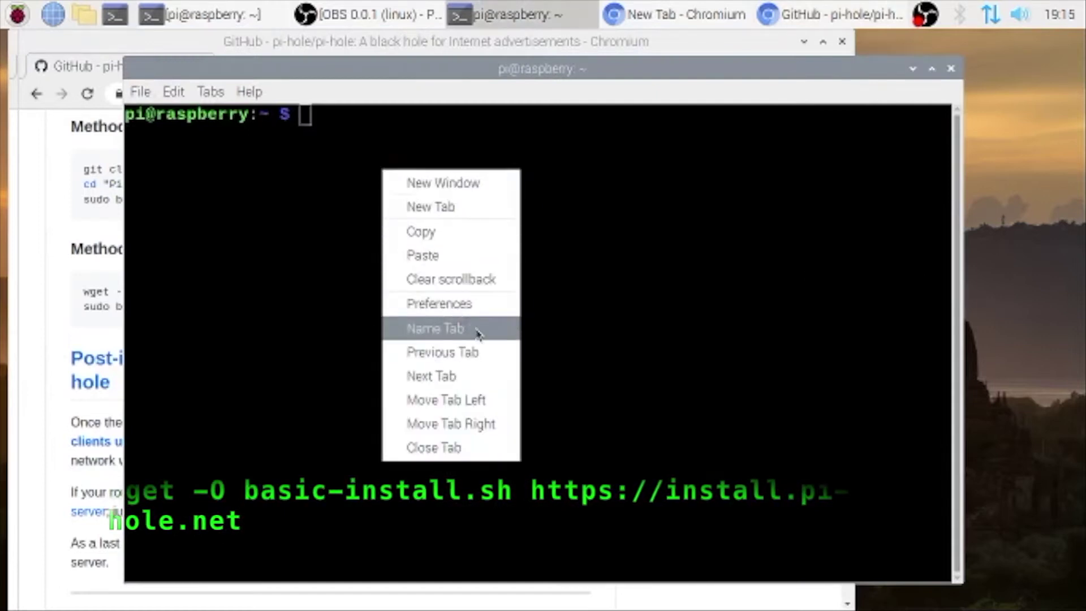
click(451, 259)
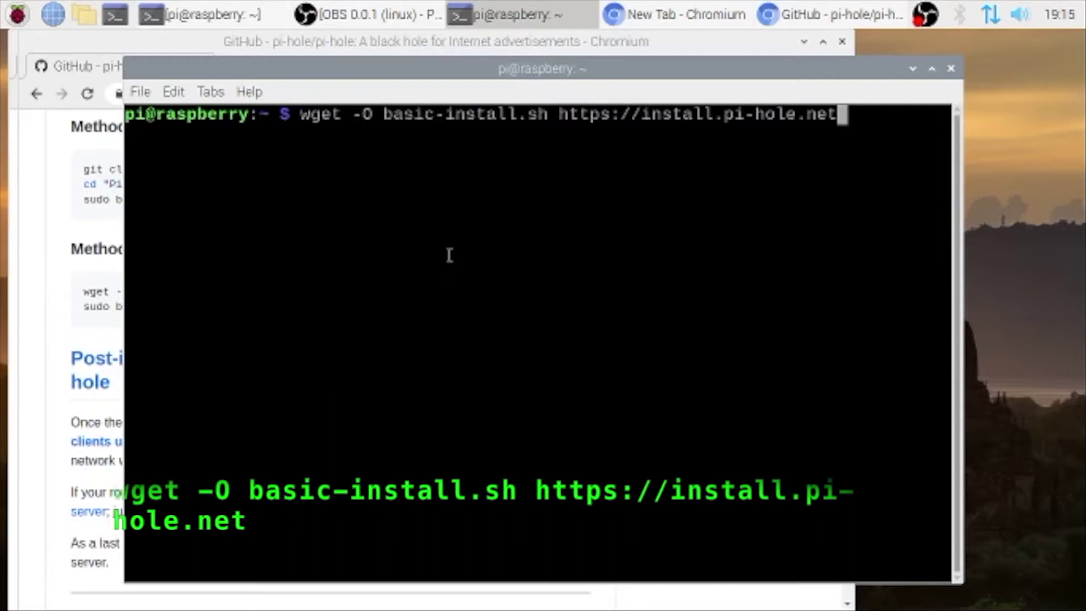
key(Return)
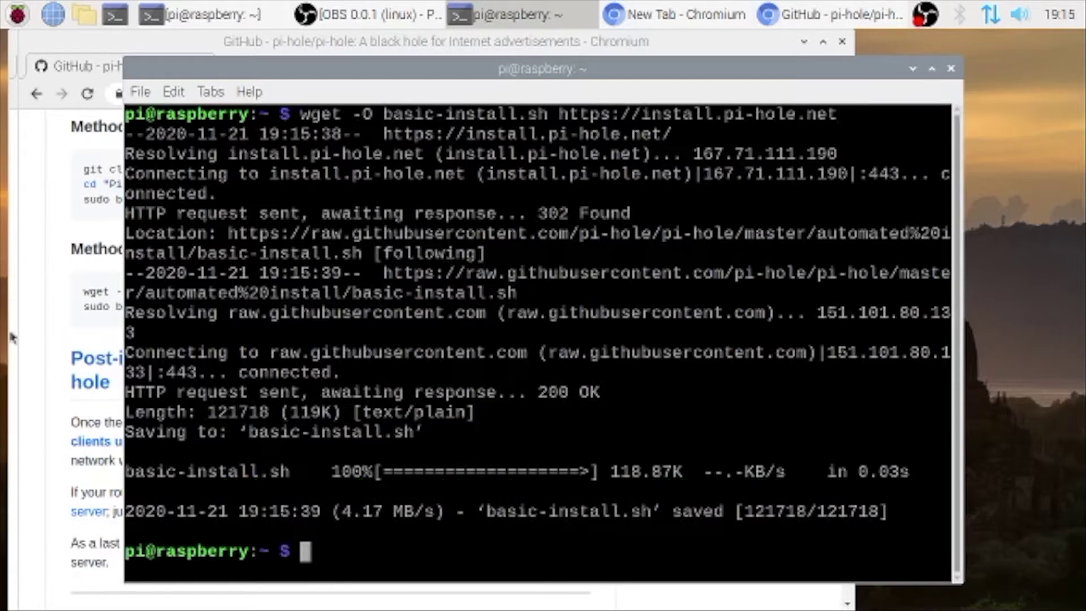
Copy and run 'sudo bash basic-install.sh' in the terminal, then close both Chromium windows
click(63, 331)
drag(83, 306, 270, 311)
right_click(244, 305)
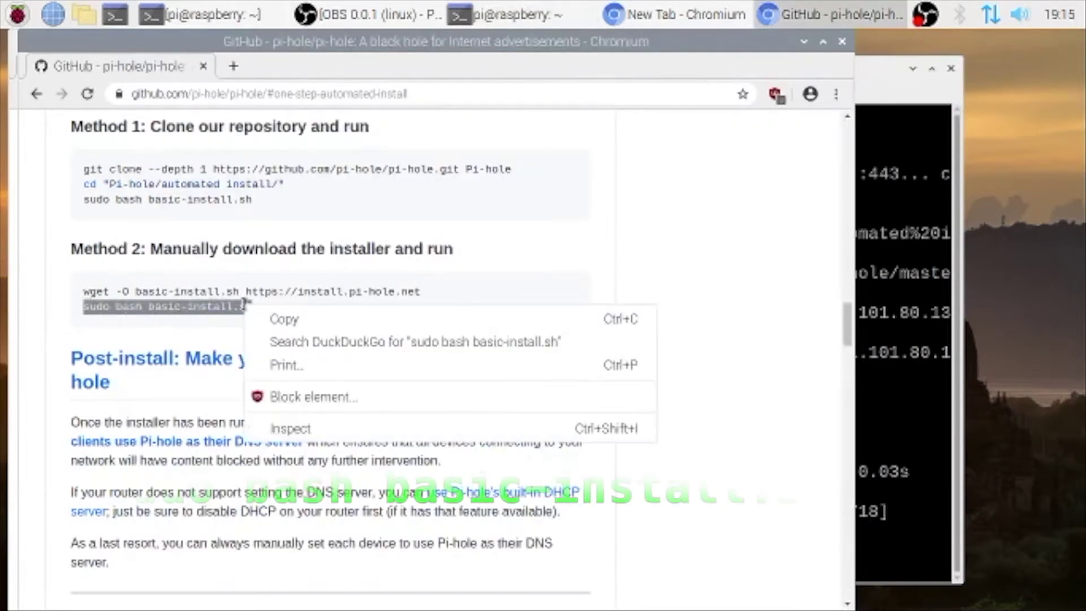
click(303, 318)
click(871, 478)
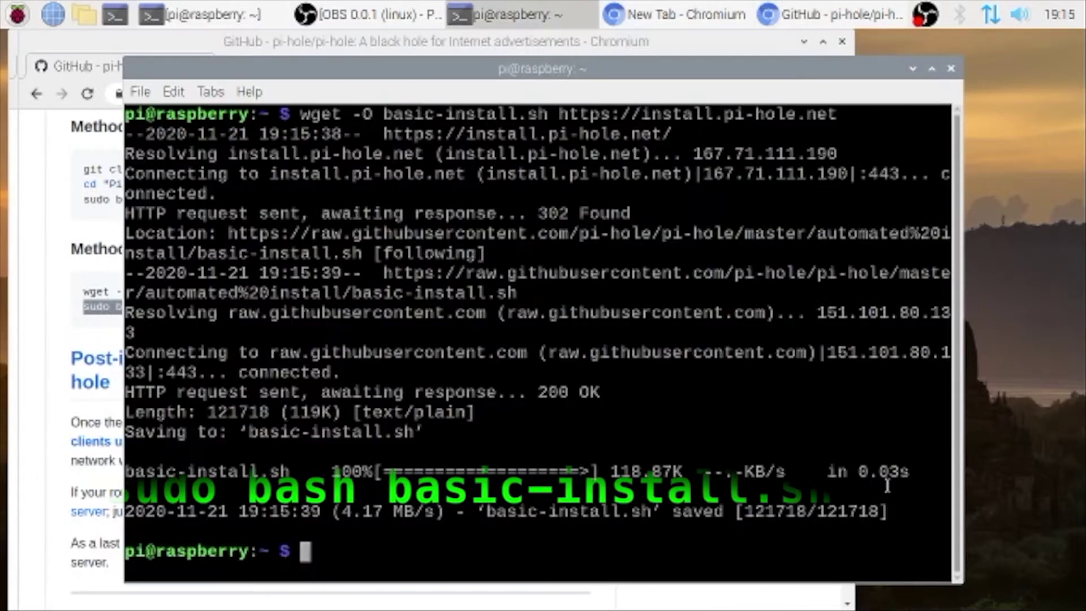
right_click(418, 556)
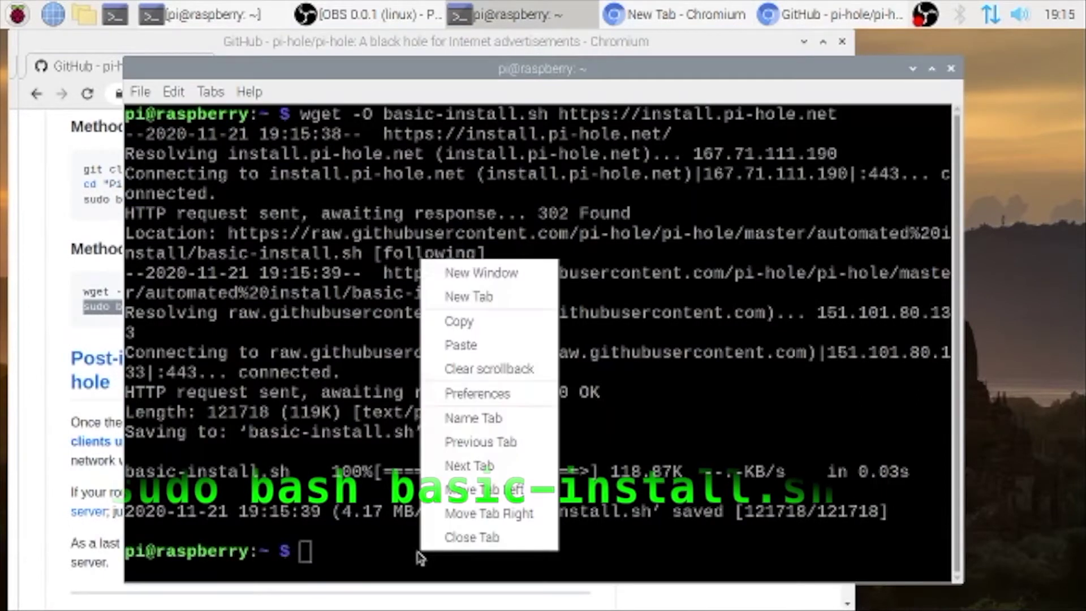
click(494, 348)
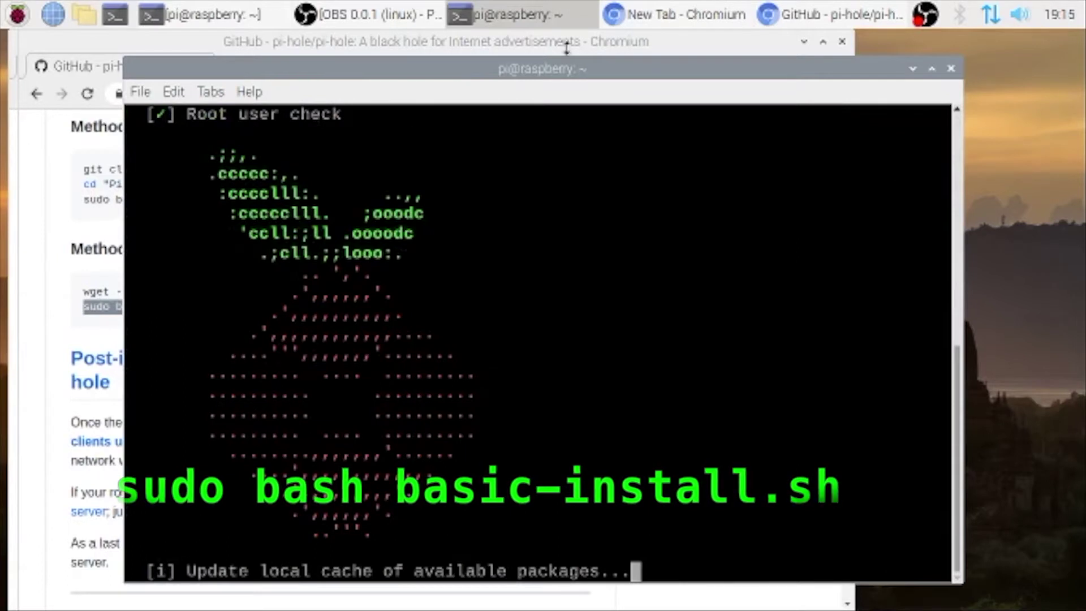
click(842, 42)
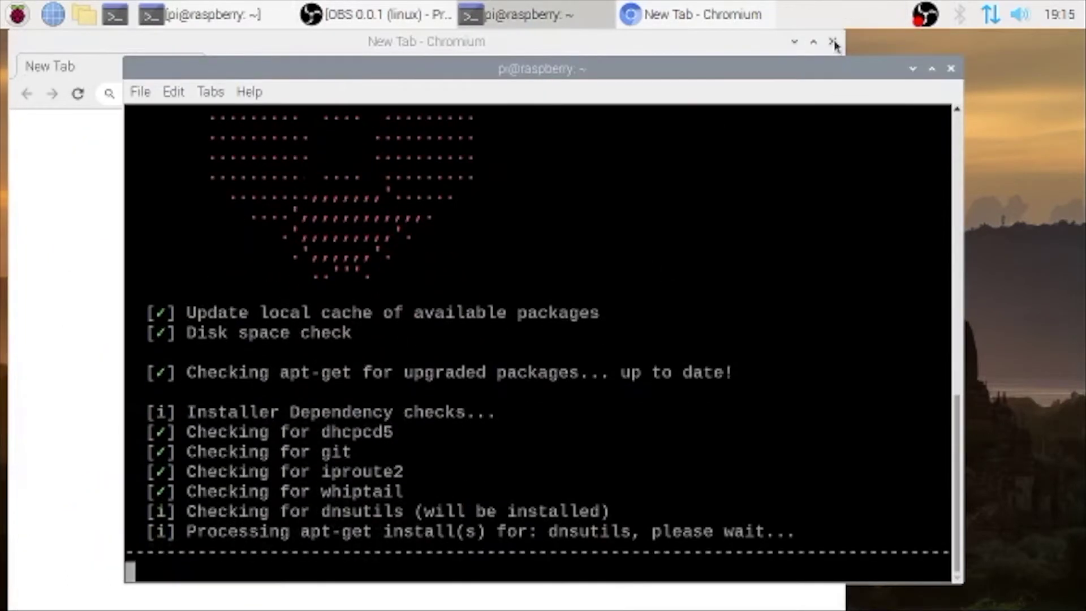
click(835, 45)
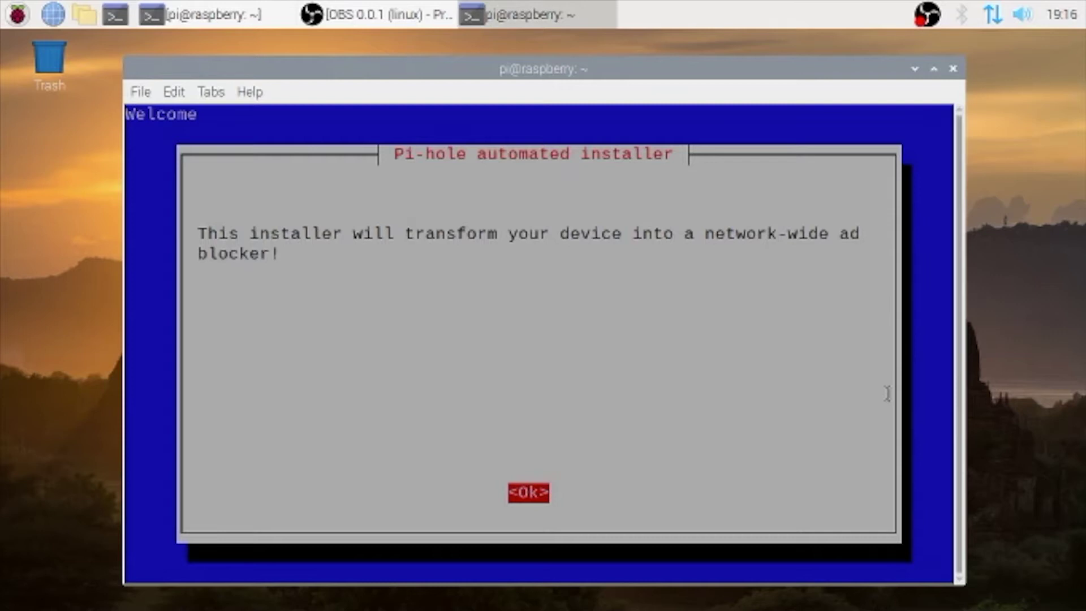
Get past the welcome, donation and static IP notices, keeping Google (ECS) DNS and both suggested blocklists
key(Return)
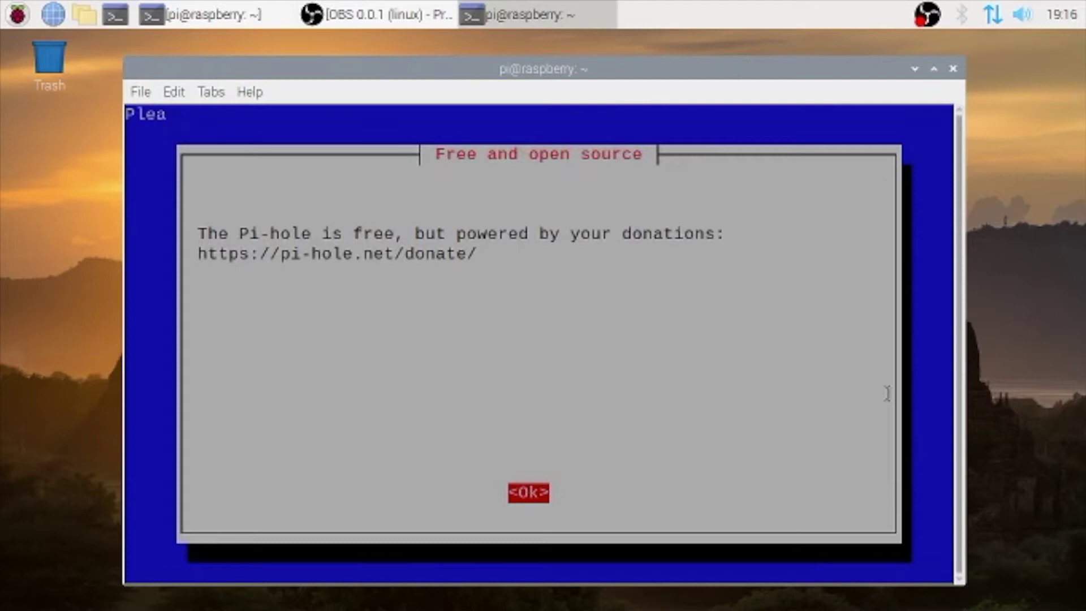
key(Return)
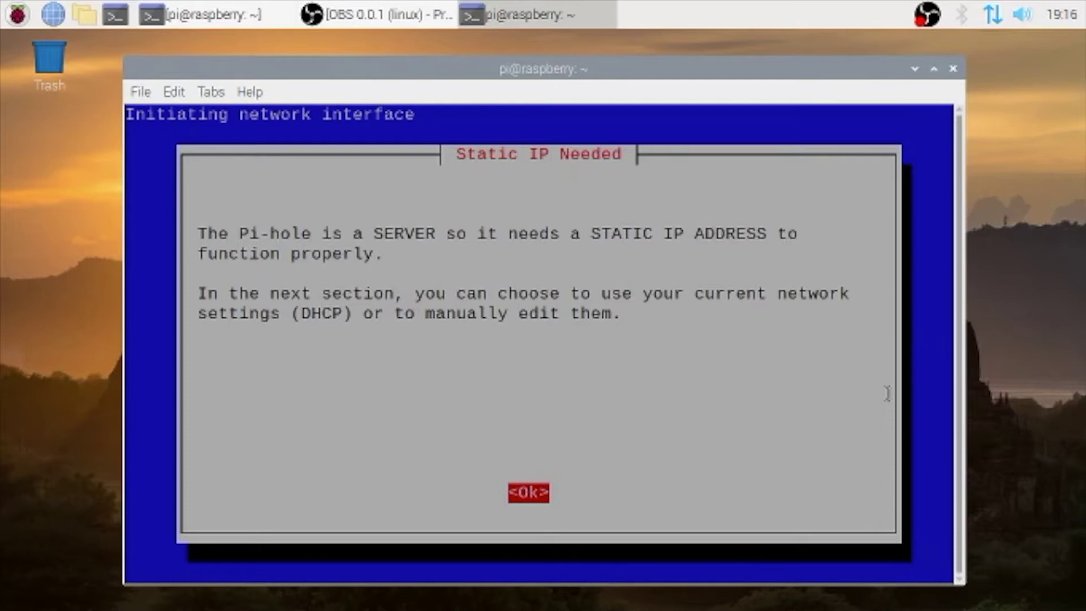
key(Return)
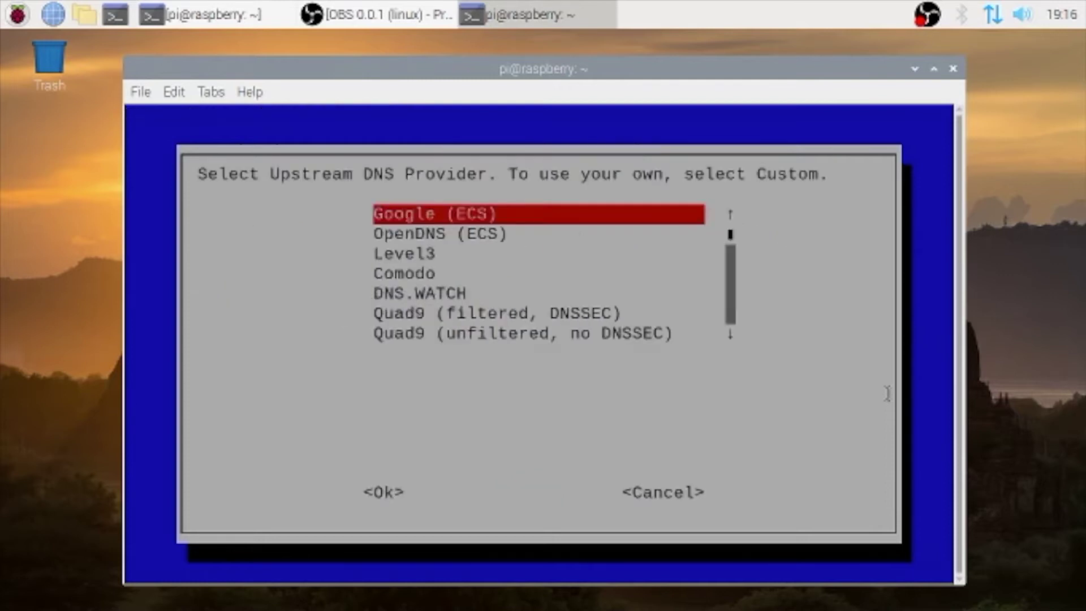
key(Return)
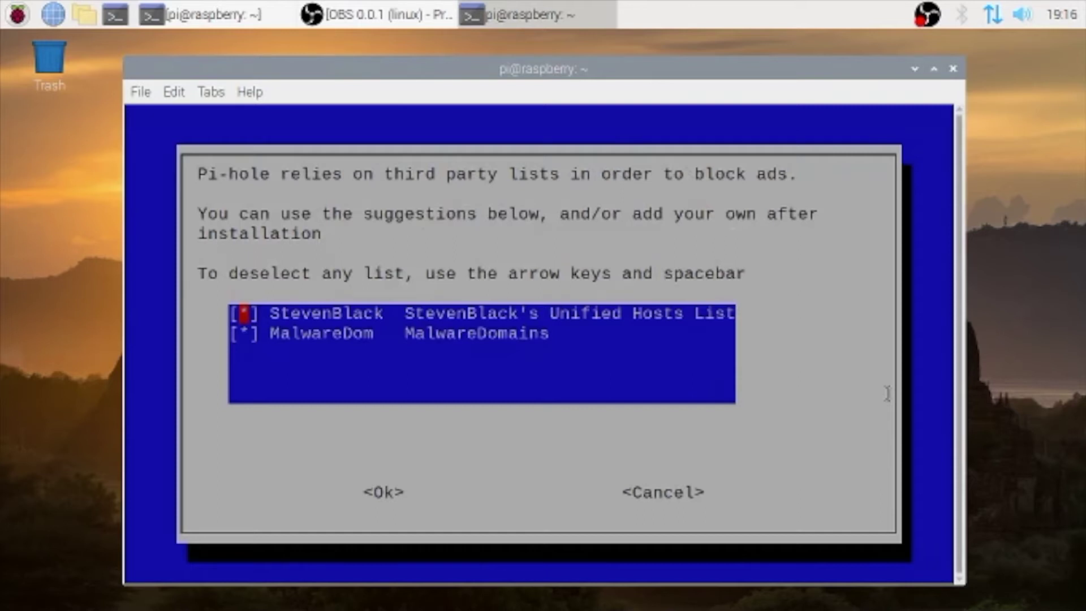
key(Return)
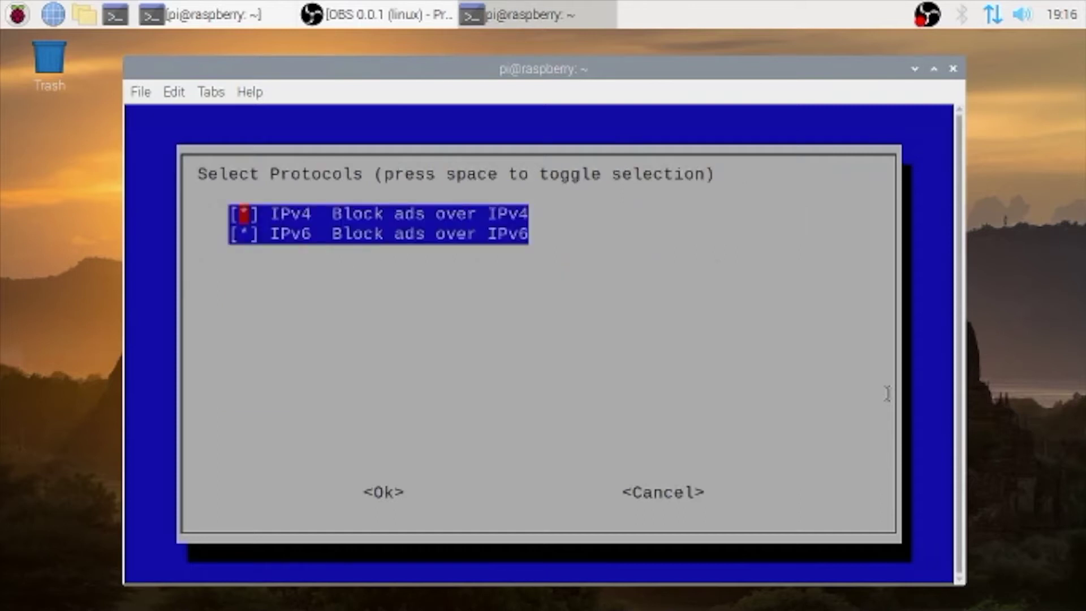
Keep IPv4 and IPv6 blocking and set static IP 192.168.0.78/24 with gateway 192.168.0.1
key(Return)
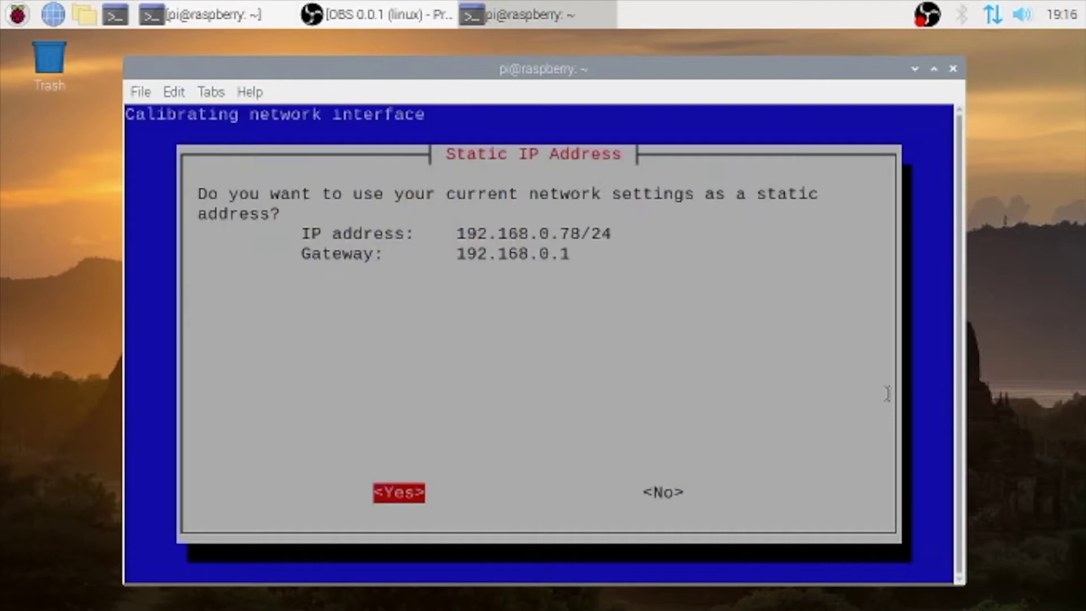
key(Right)
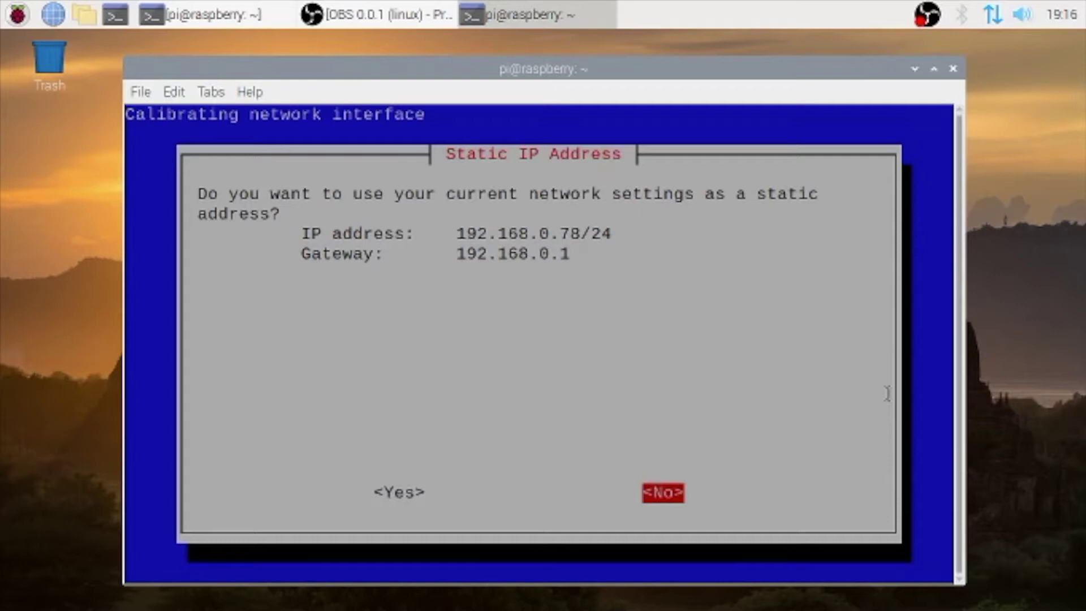
key(Return)
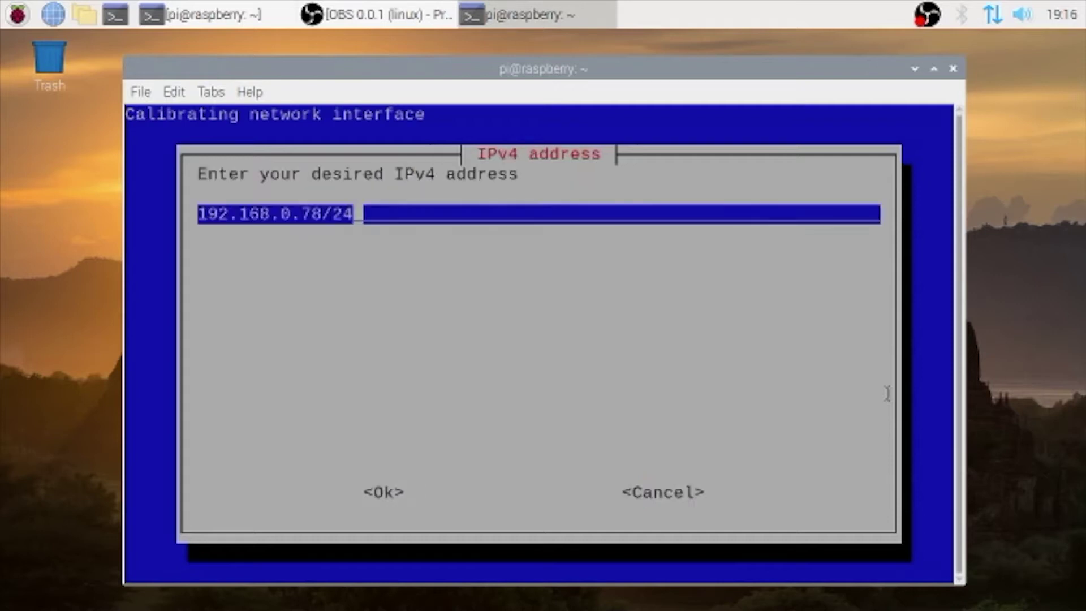
key(Left)
key(Left)
key(Left)
key(Left)
key(Right)
key(Right)
key(Right)
key(Right)
key(Return)
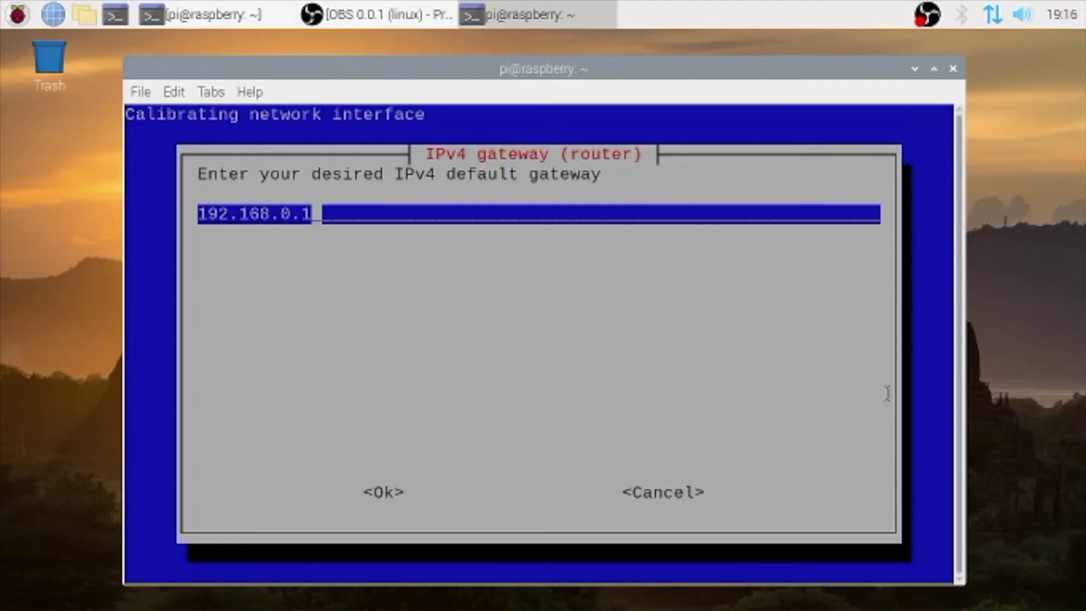
key(Return)
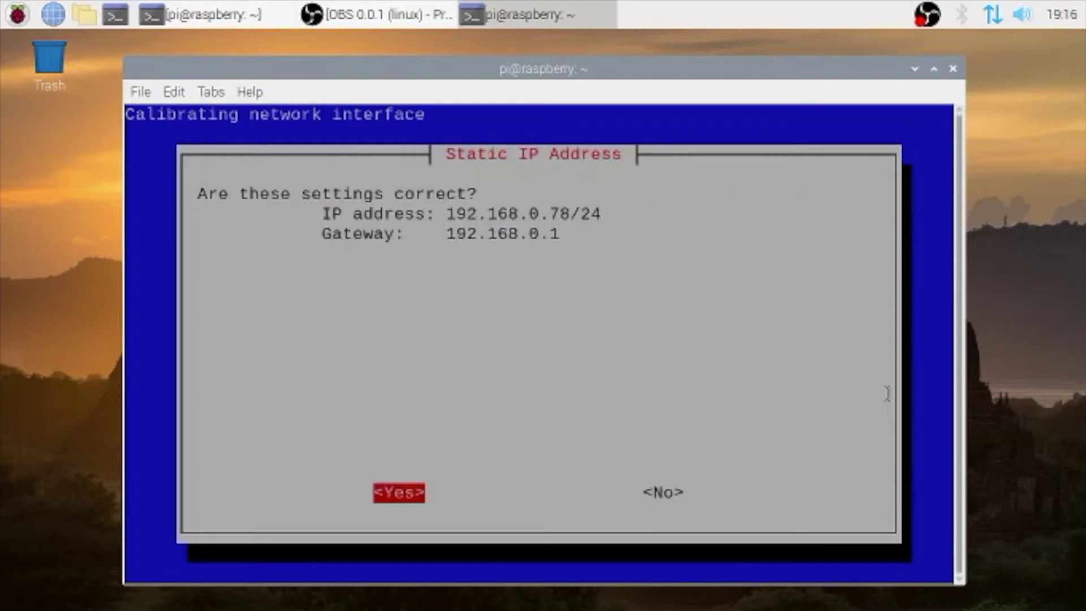
key(Return)
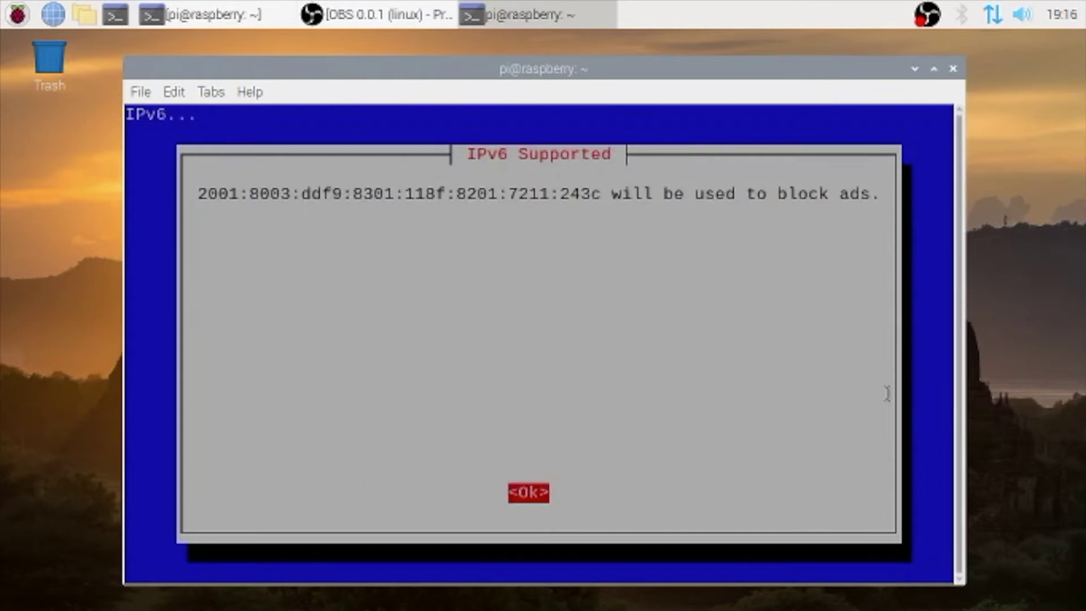
key(Return)
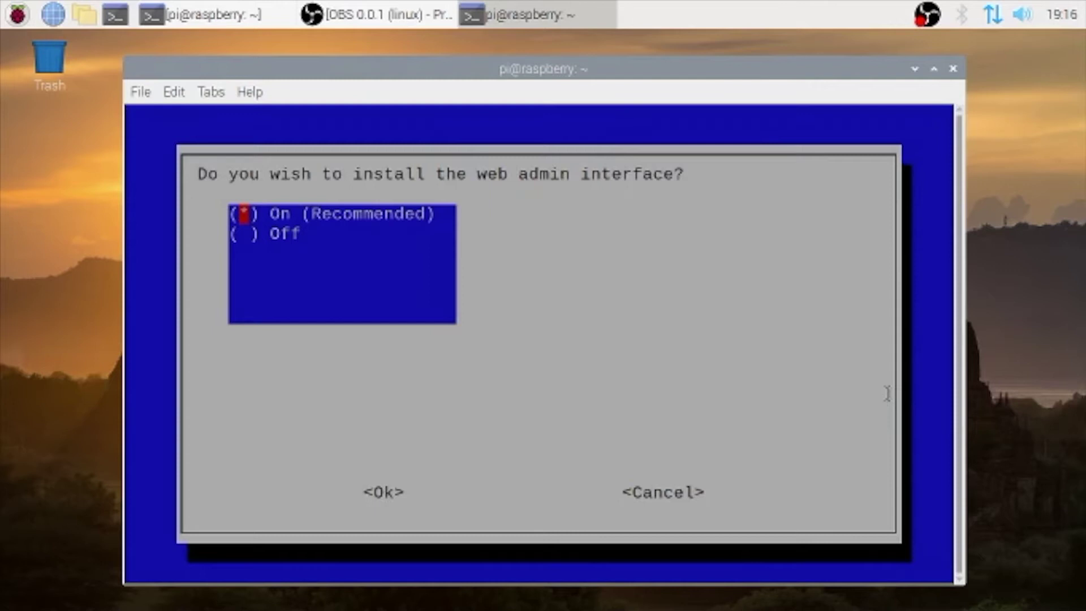
Keep the web admin interface, lighttpd, query logging and the Show everything privacy mode
key(Return)
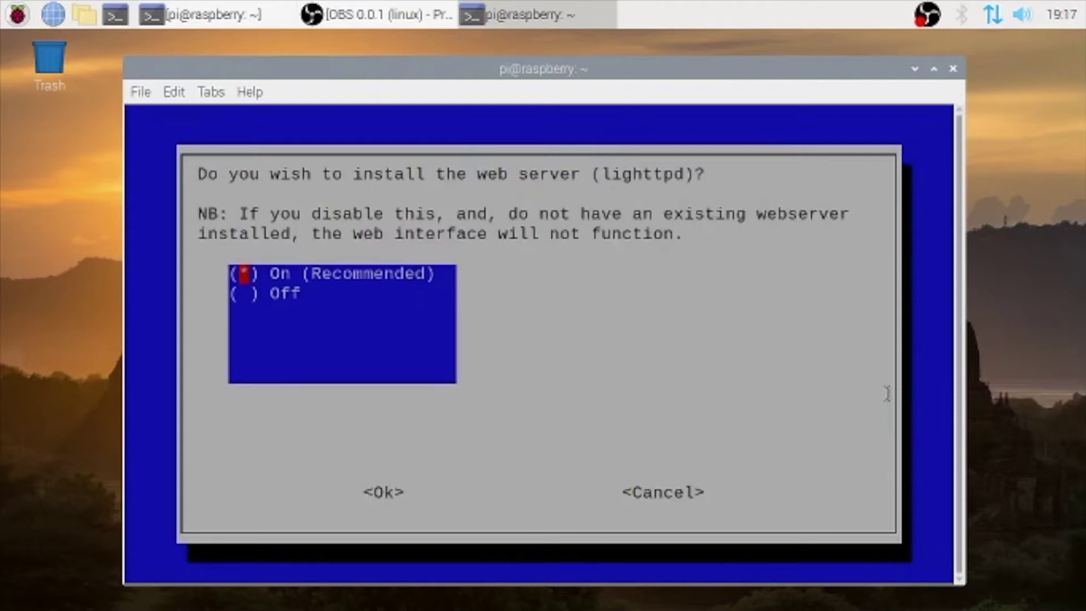
key(Return)
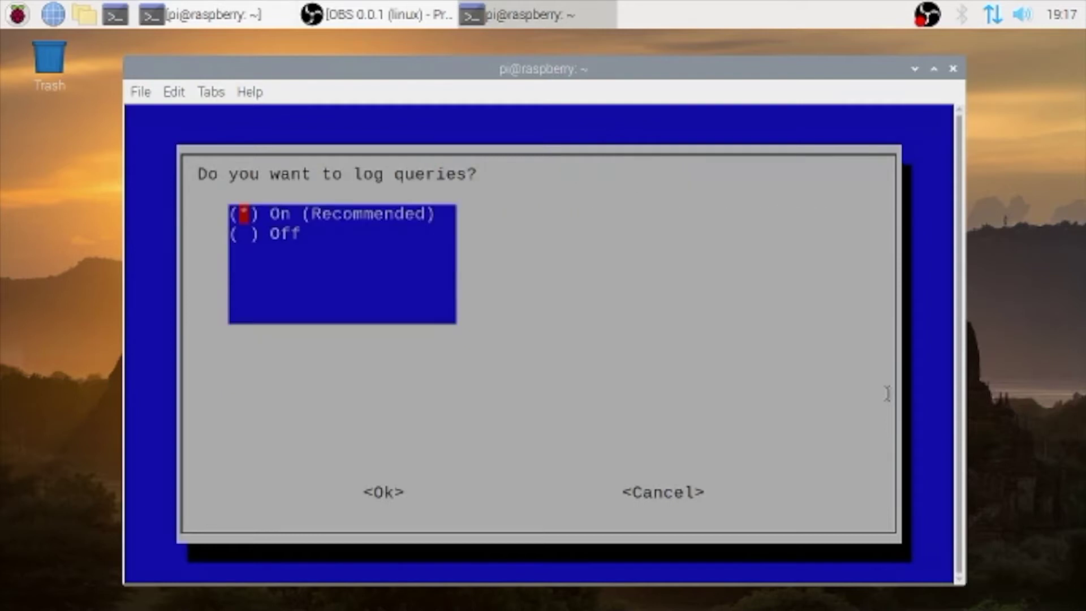
key(Return)
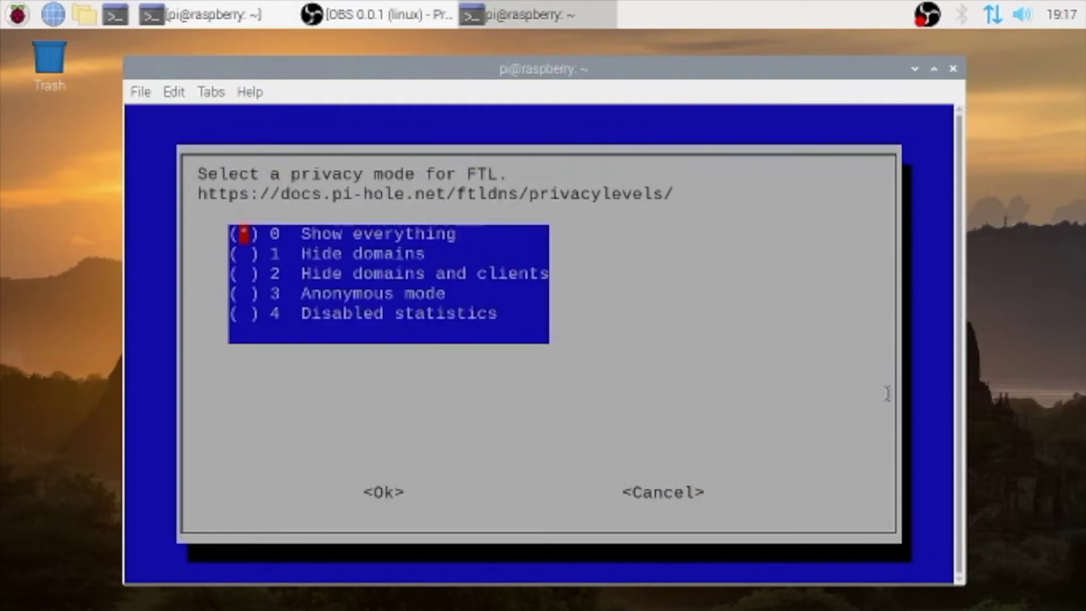
key(Return)
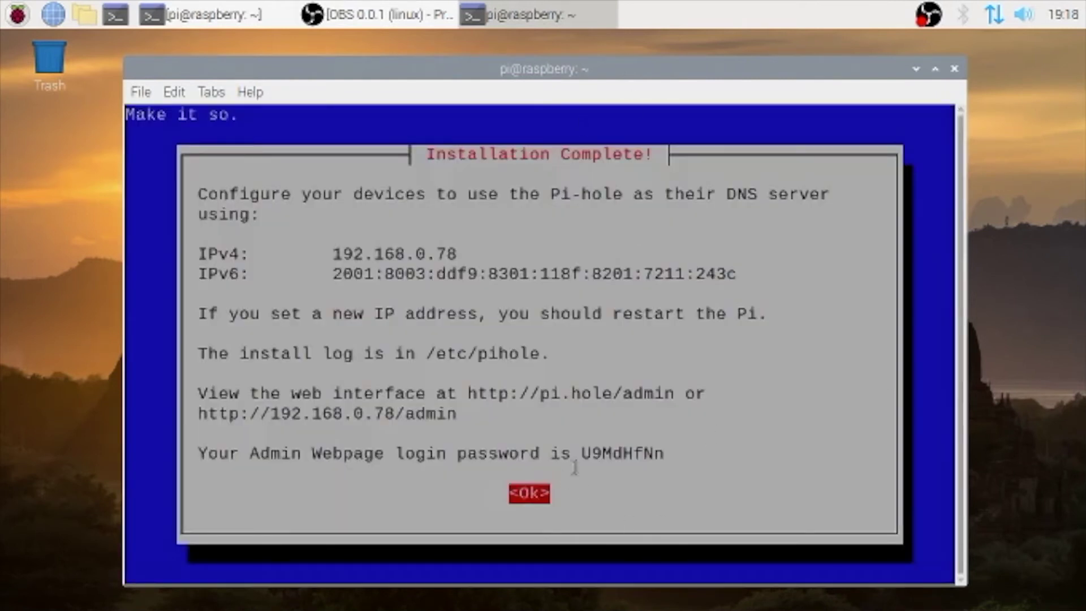
Copy the admin login password shown by the installer
double_click(606, 451)
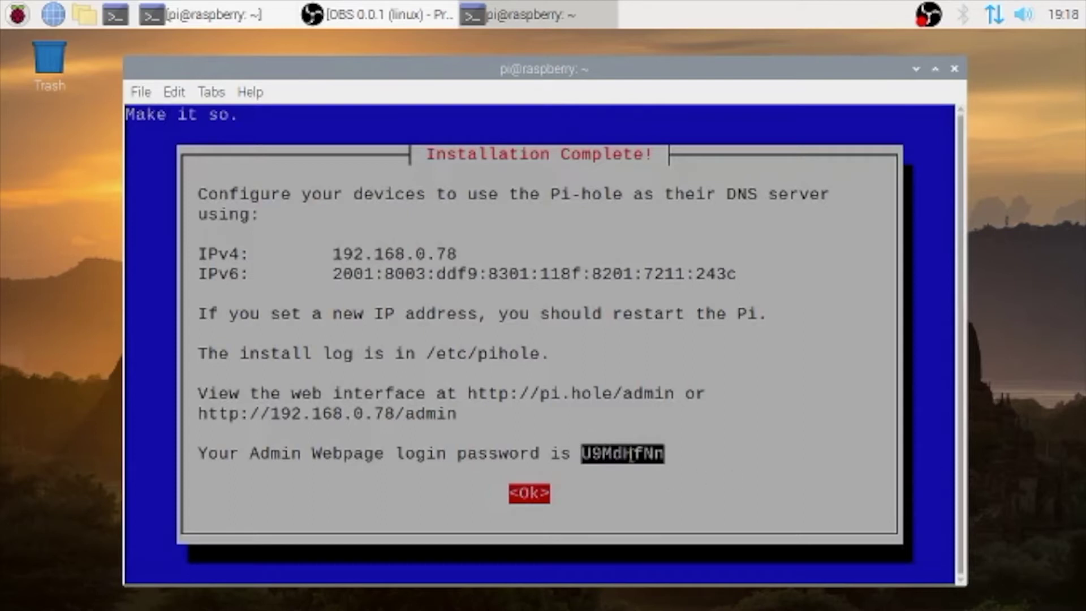
right_click(624, 453)
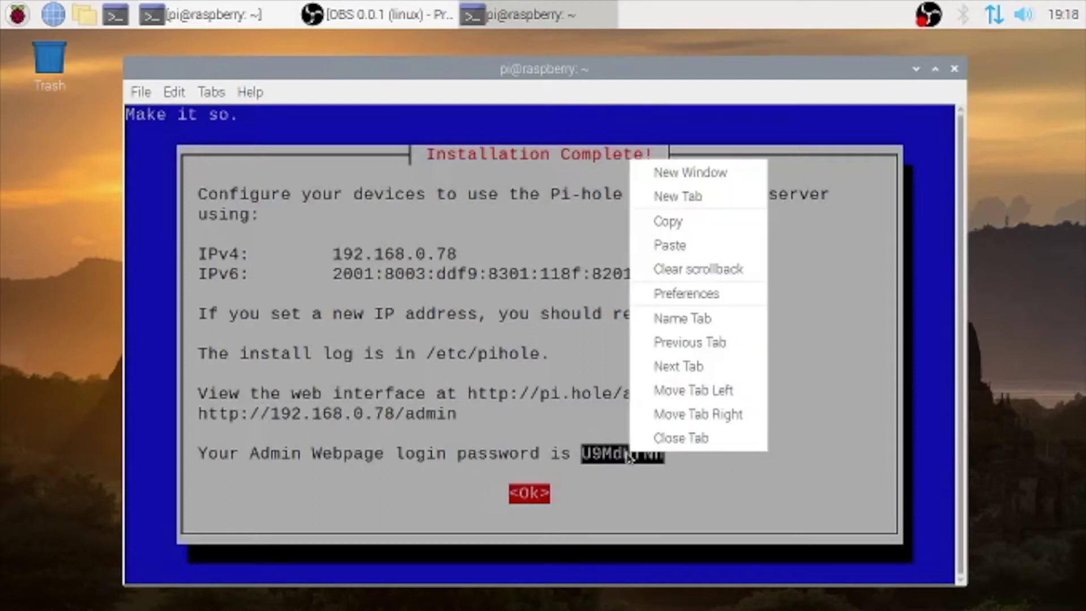
click(689, 221)
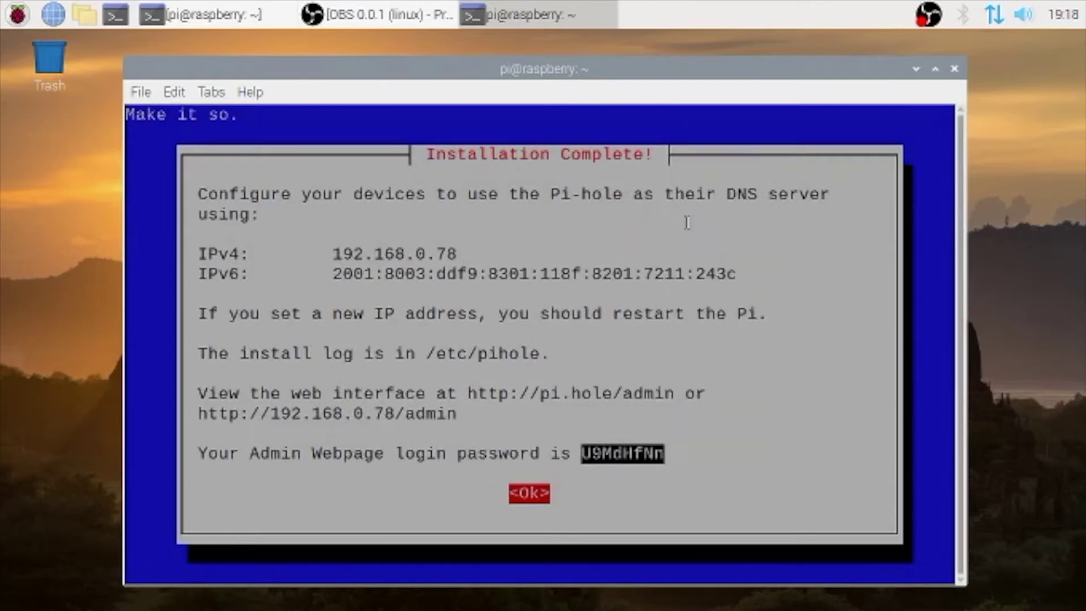
Paste the password into a new Text Editor document and save it as 'pi'
click(29, 9)
mouse_move(56, 259)
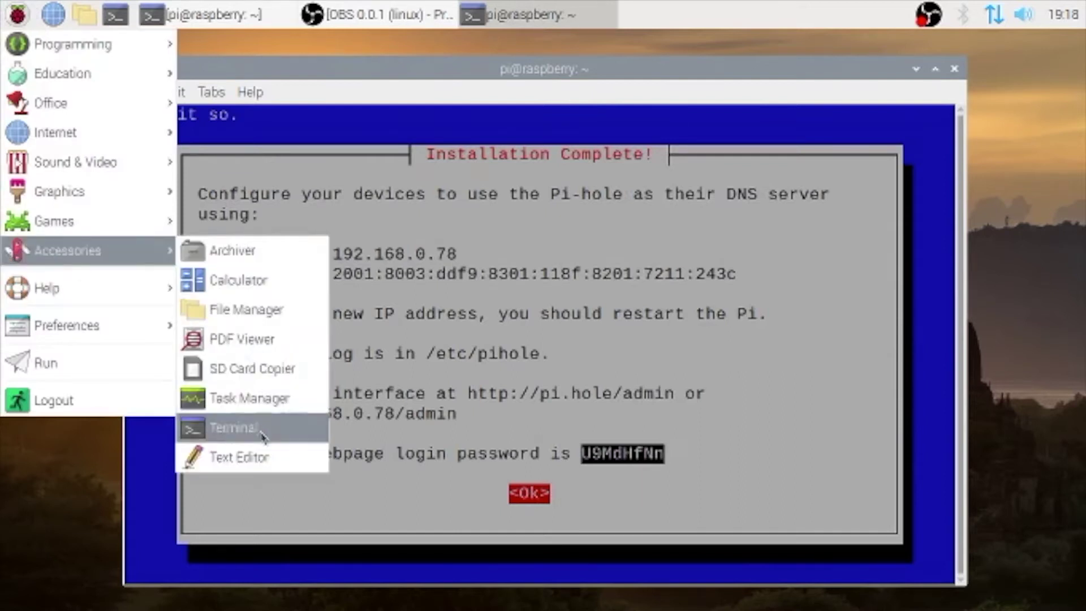
click(263, 458)
right_click(706, 309)
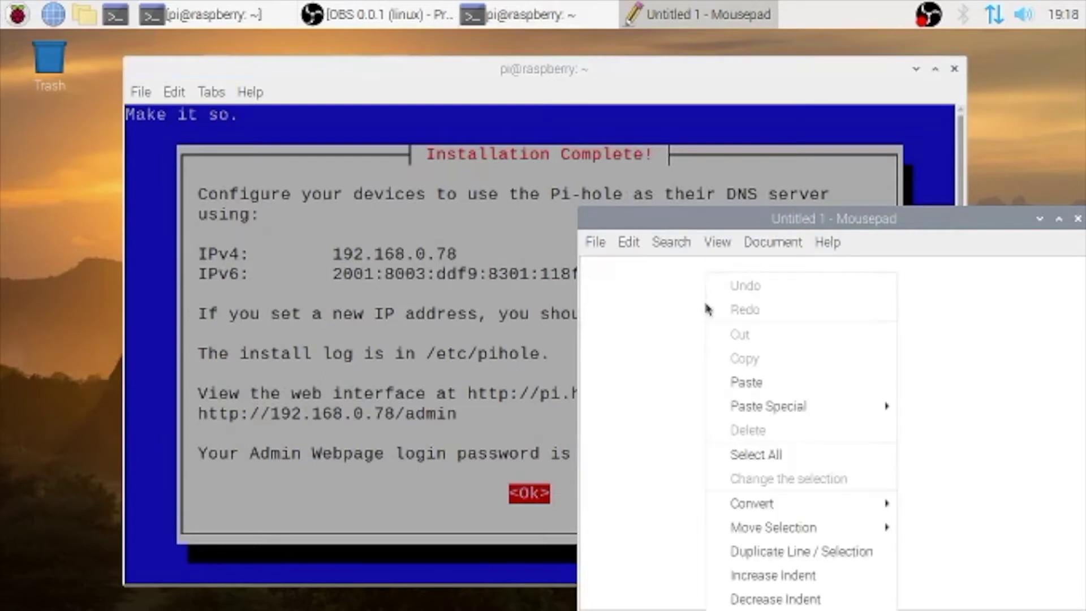
click(761, 382)
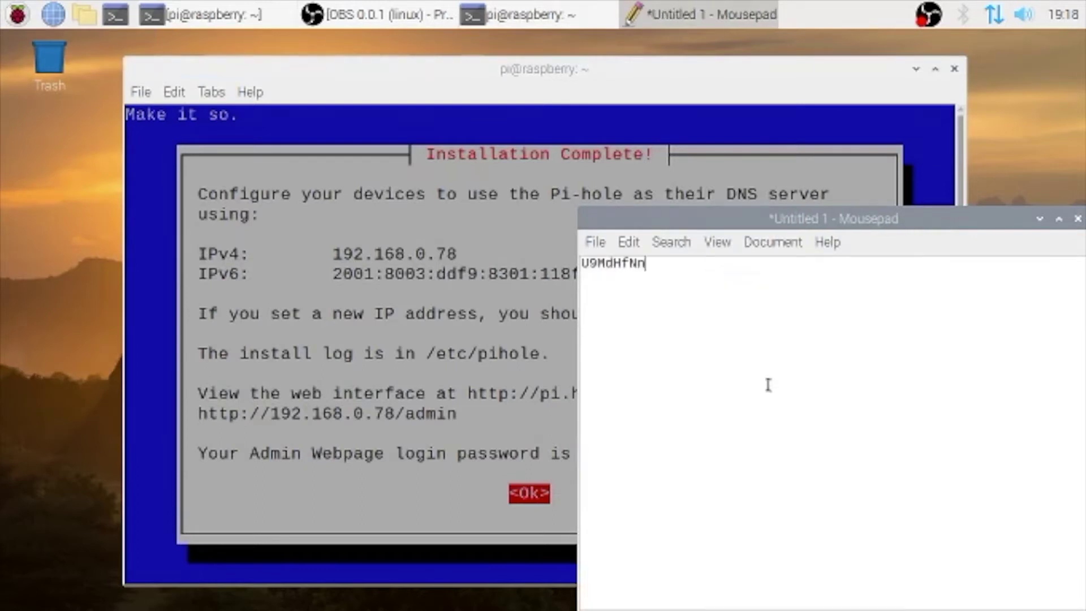
click(1078, 218)
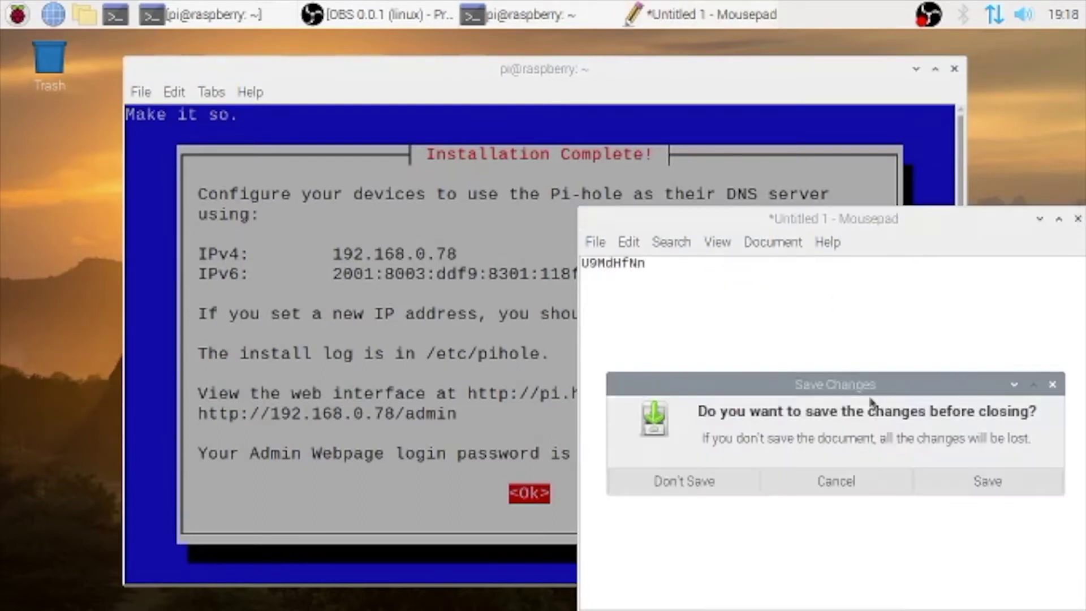
click(982, 477)
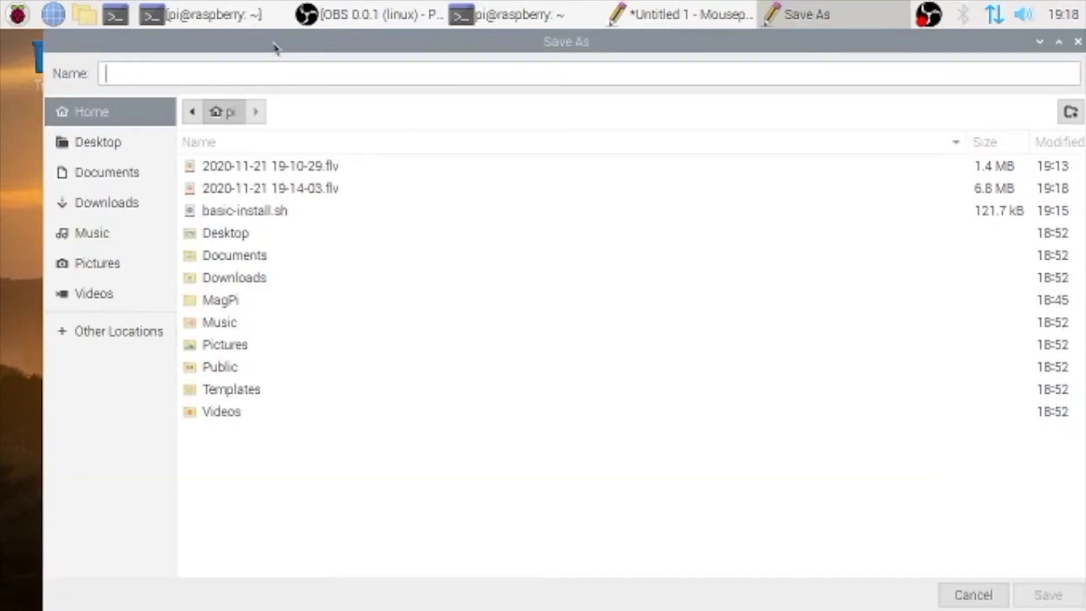
text(pi)
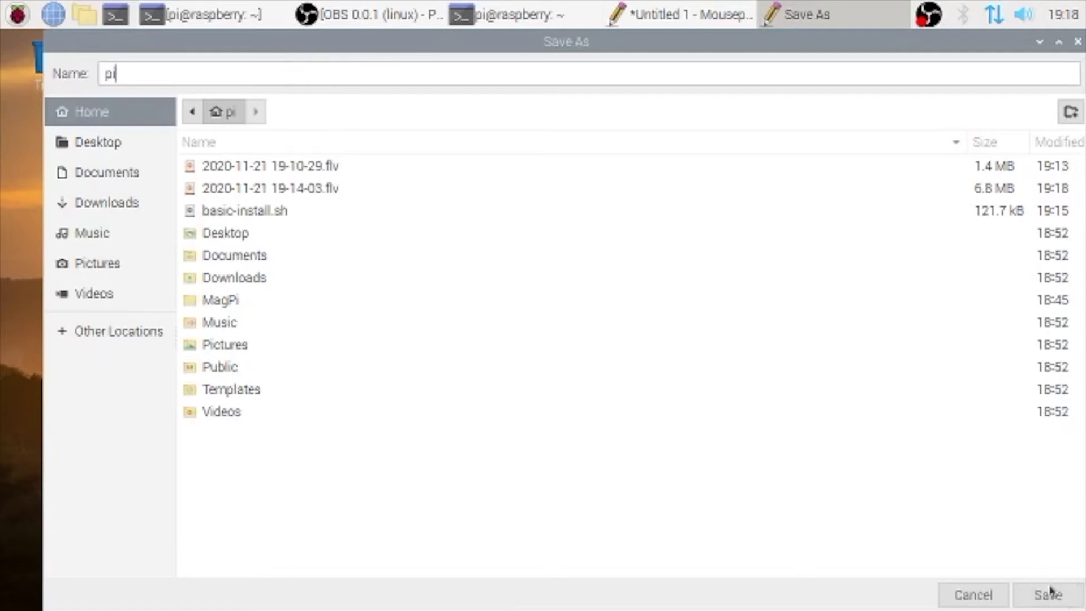
click(1054, 603)
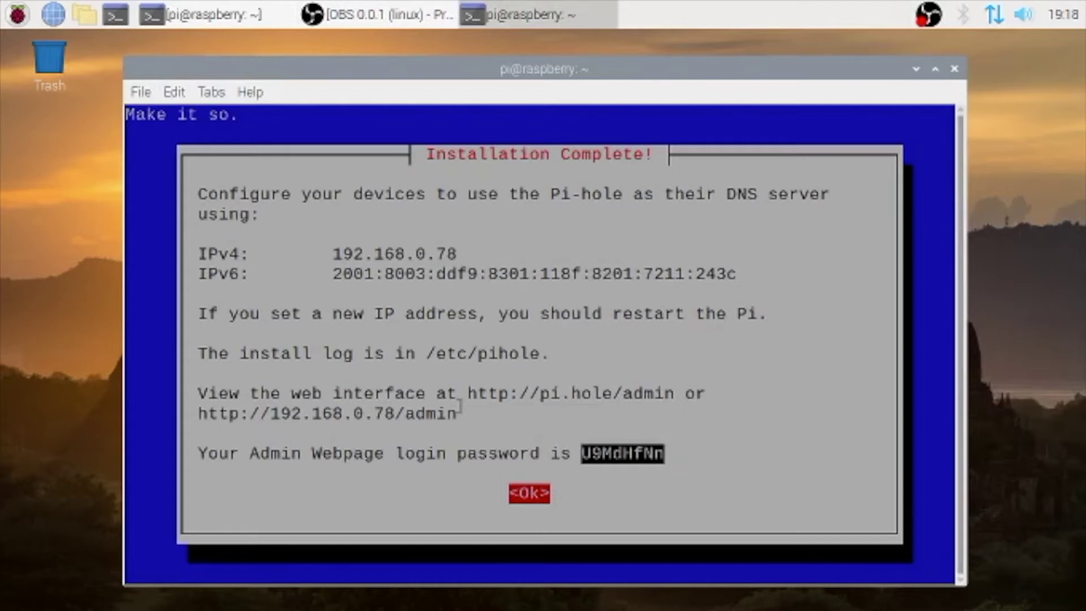
Go to 127.0.0.1/admin in Chromium to load the Pi-hole dashboard
click(369, 385)
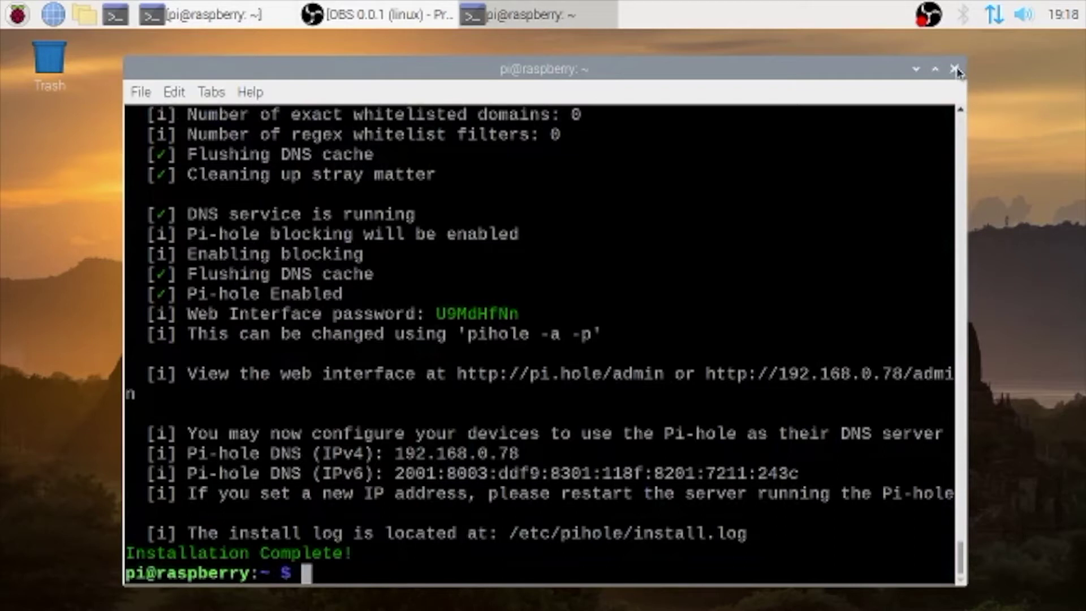
drag(365, 554, 119, 555)
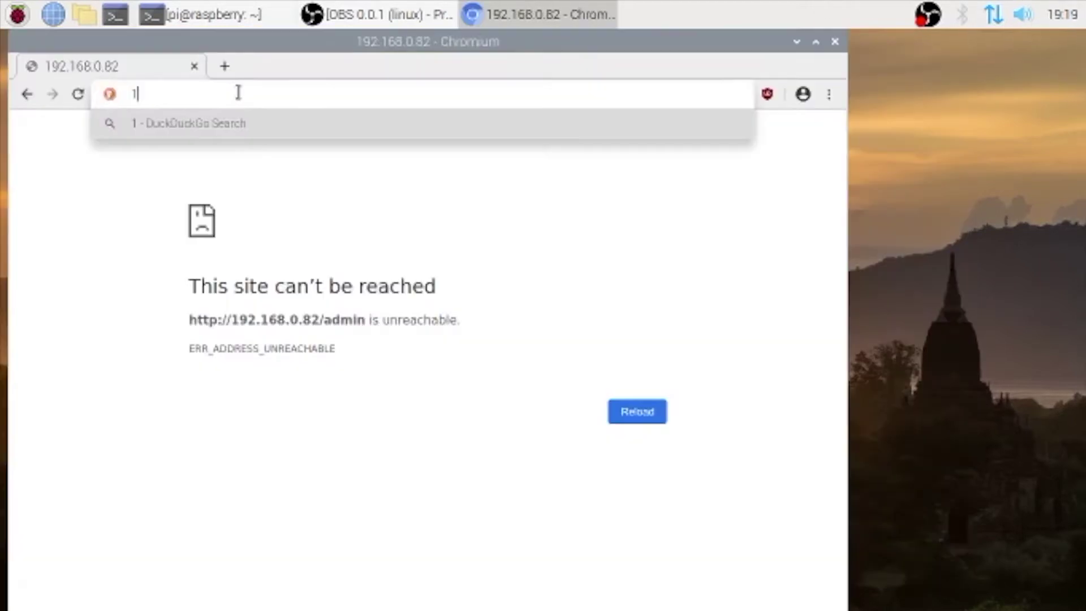
text(27.0.0)
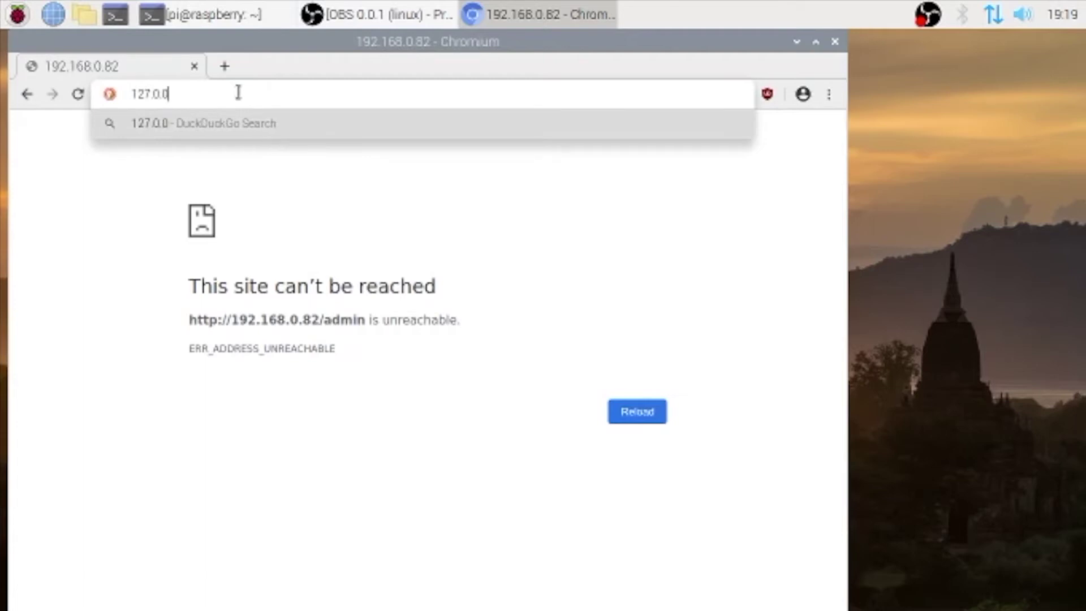
text(.1/ad)
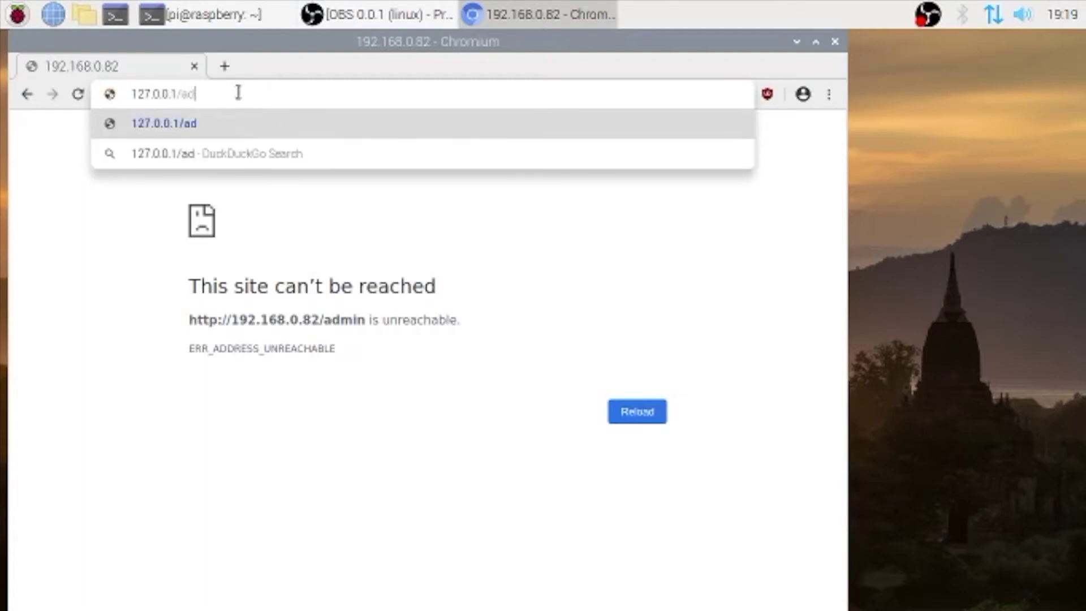
text(min)
key(Return)
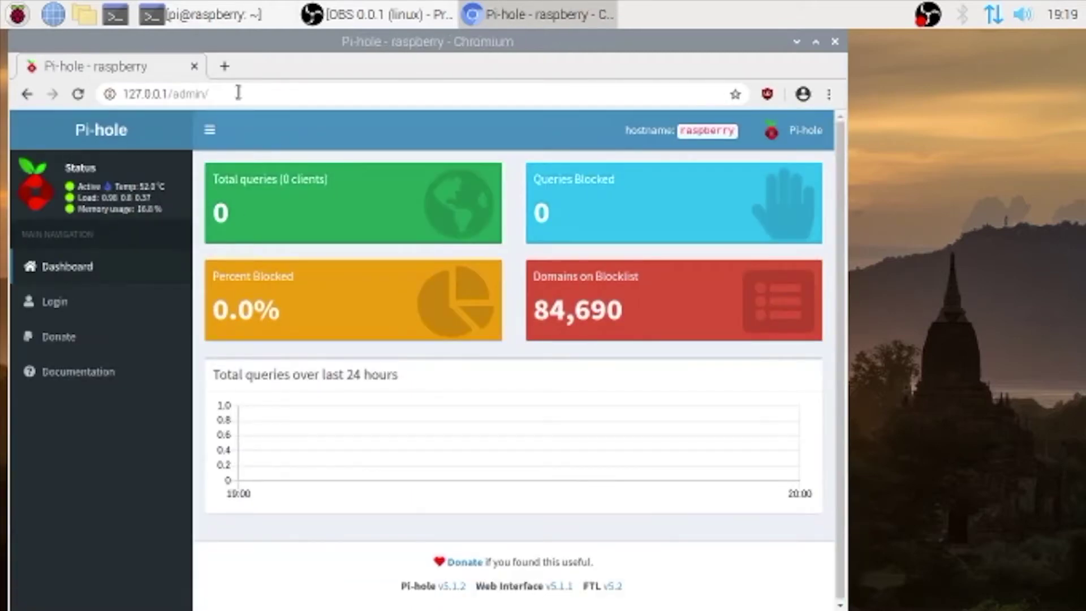
click(239, 92)
click(239, 92)
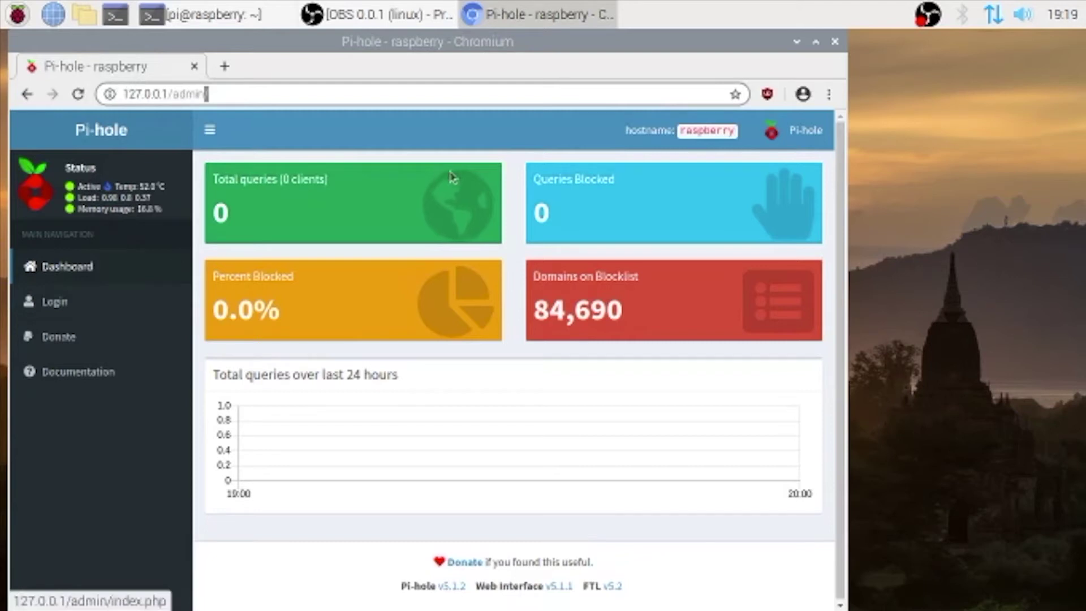
click(300, 184)
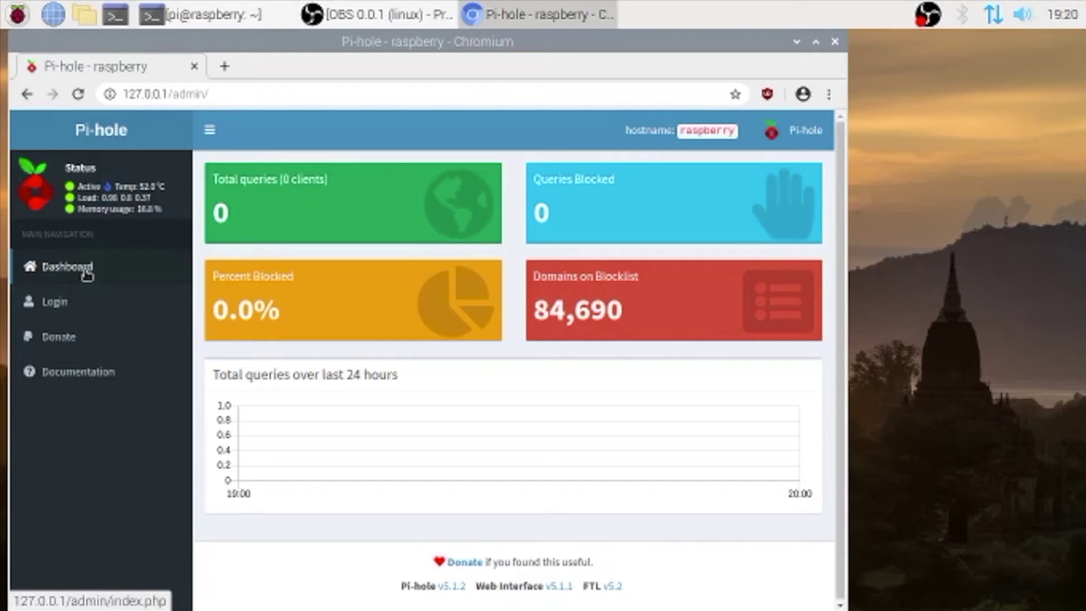
Log in to Pi-hole with the pasted admin password, declining to save it in the browser
click(81, 312)
right_click(437, 472)
click(476, 315)
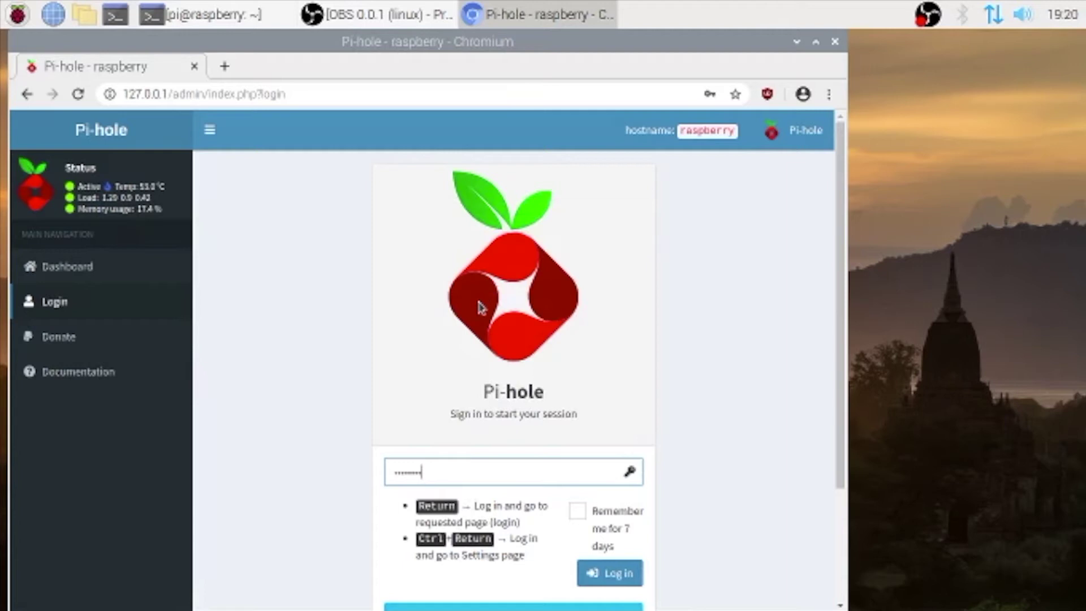
click(613, 582)
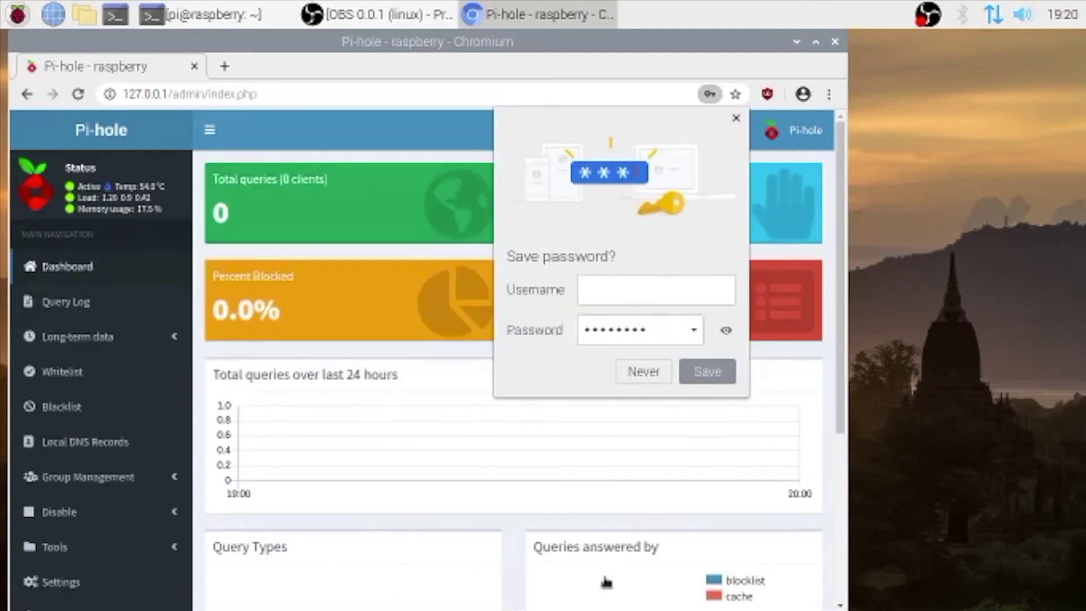
click(648, 374)
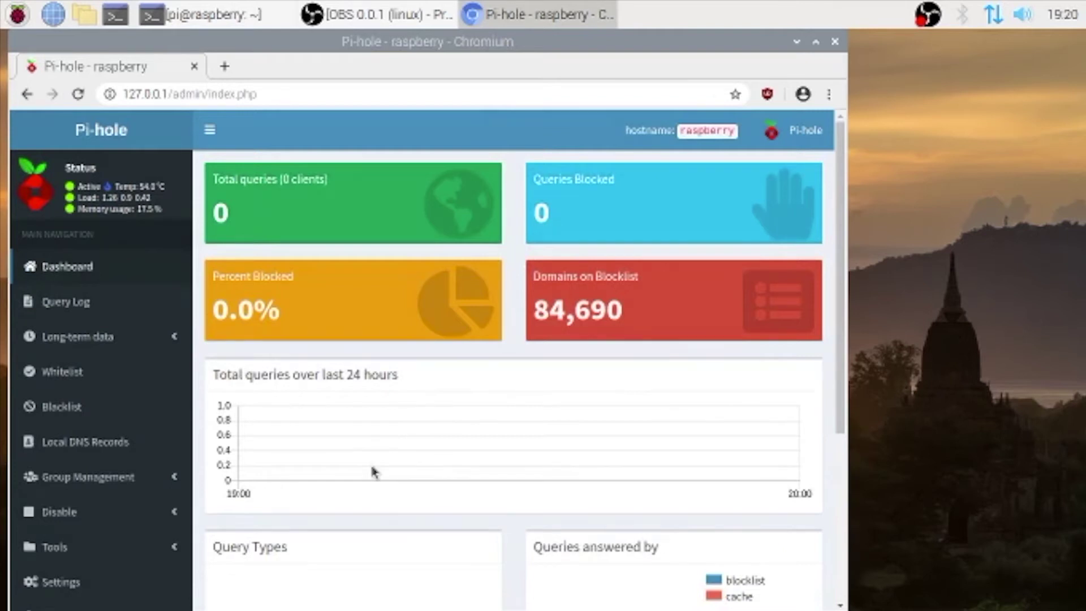
Browse the Query Log and the long-term Graphics, Query Log and Top Lists pages
click(75, 307)
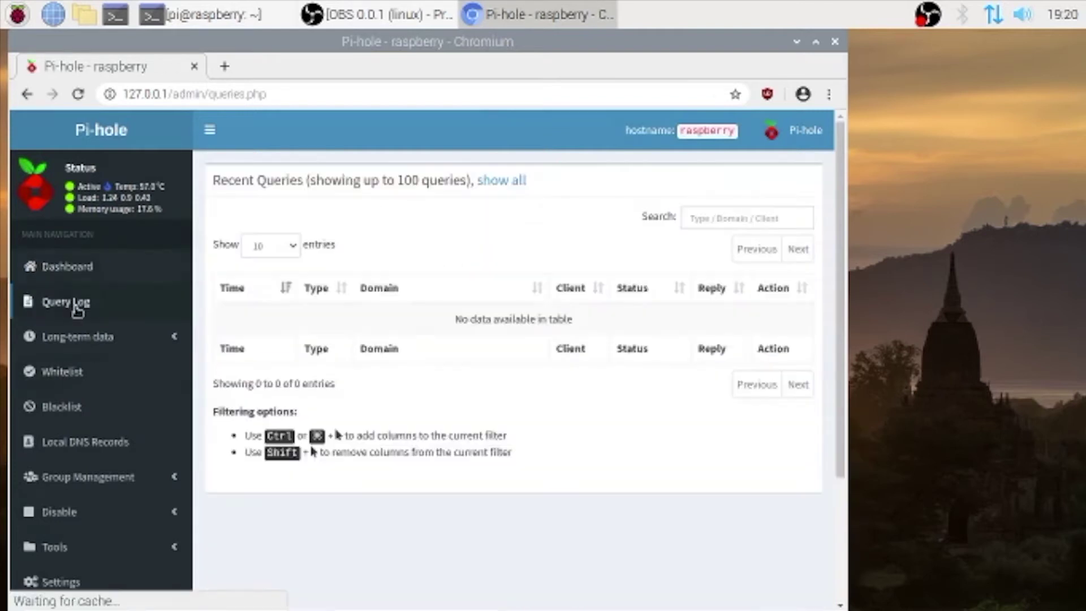
click(99, 340)
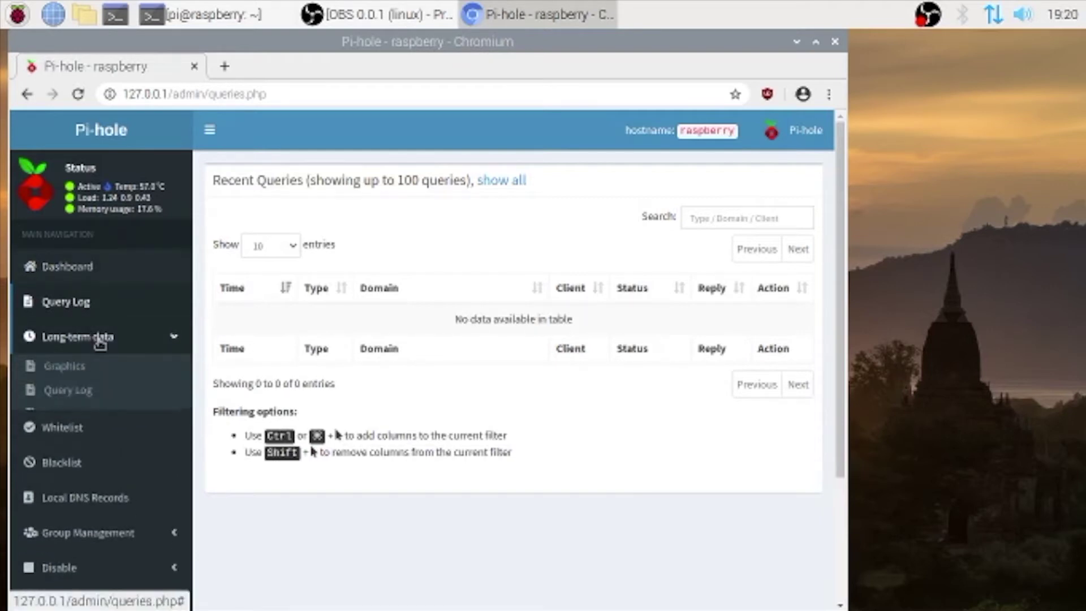
click(77, 373)
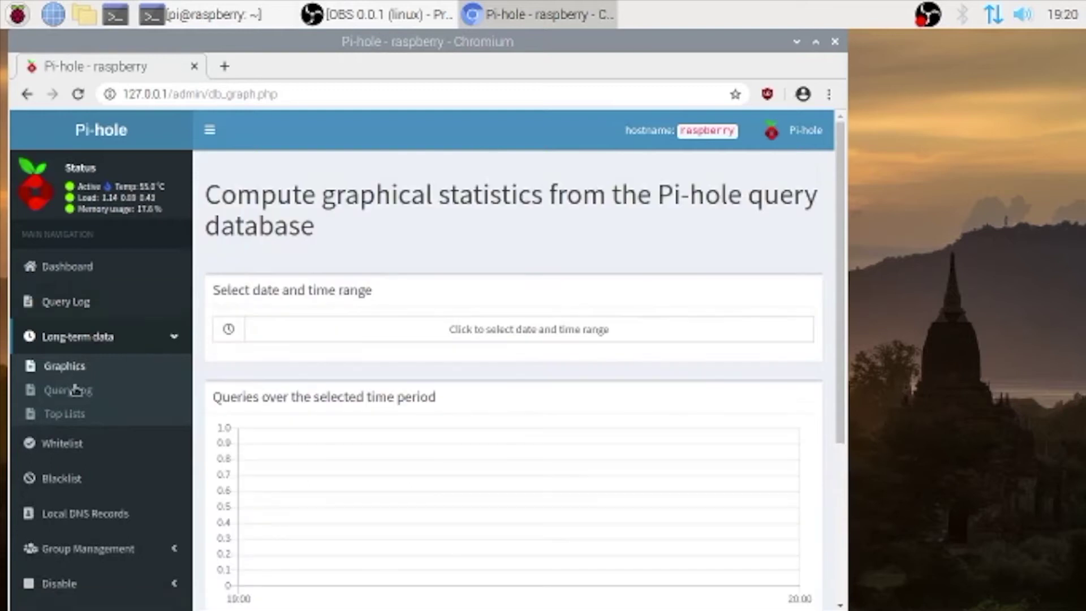
click(74, 395)
click(76, 417)
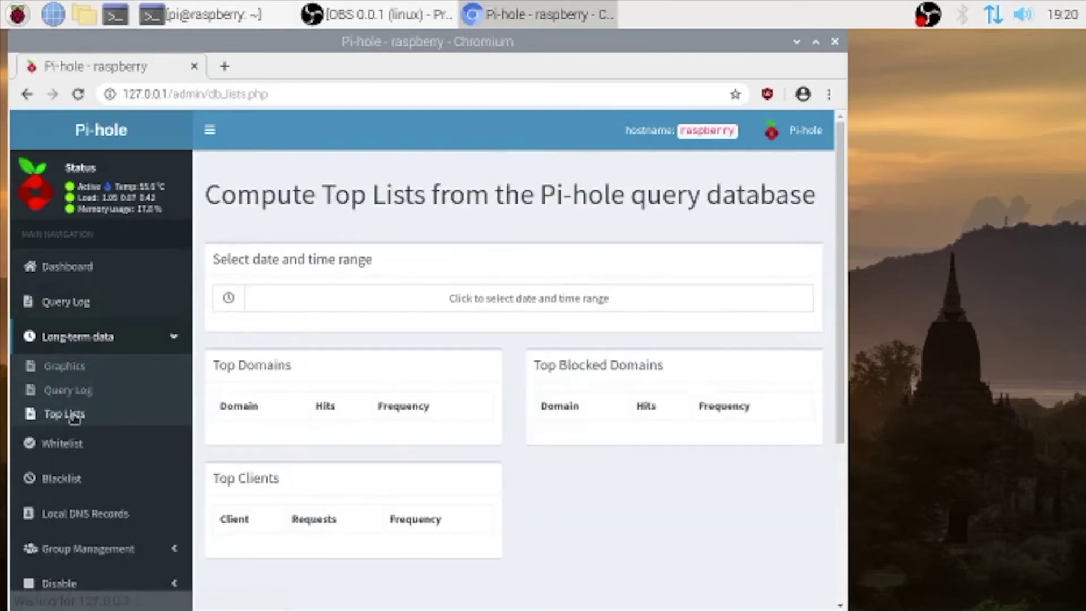
On the Whitelist page, add youtube.com as an exact-domain entry
click(63, 444)
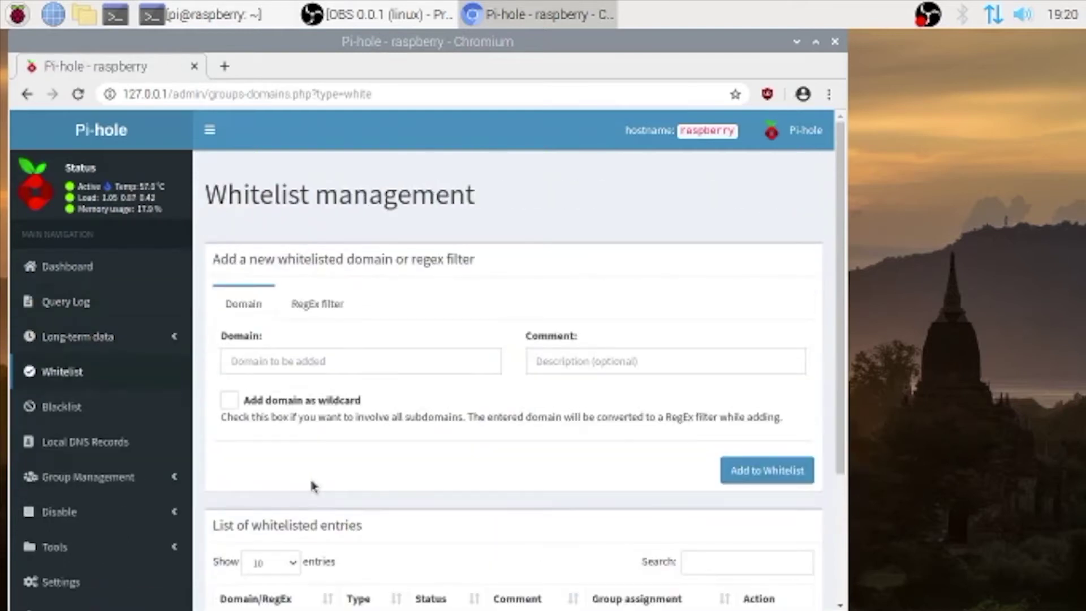
scroll(316, 441, down, 3)
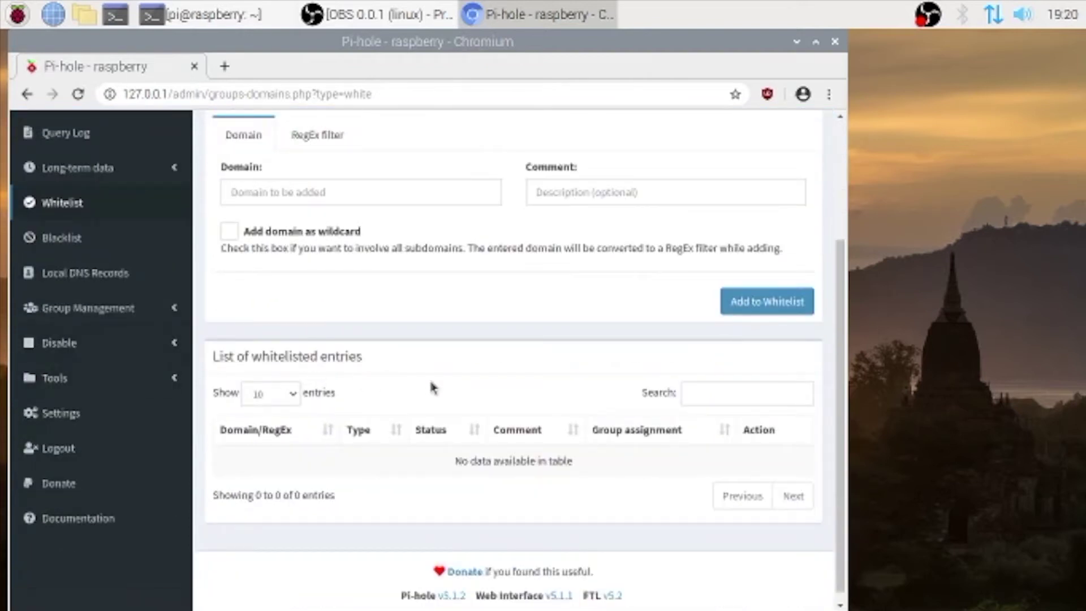
scroll(430, 385, up, 3)
click(759, 477)
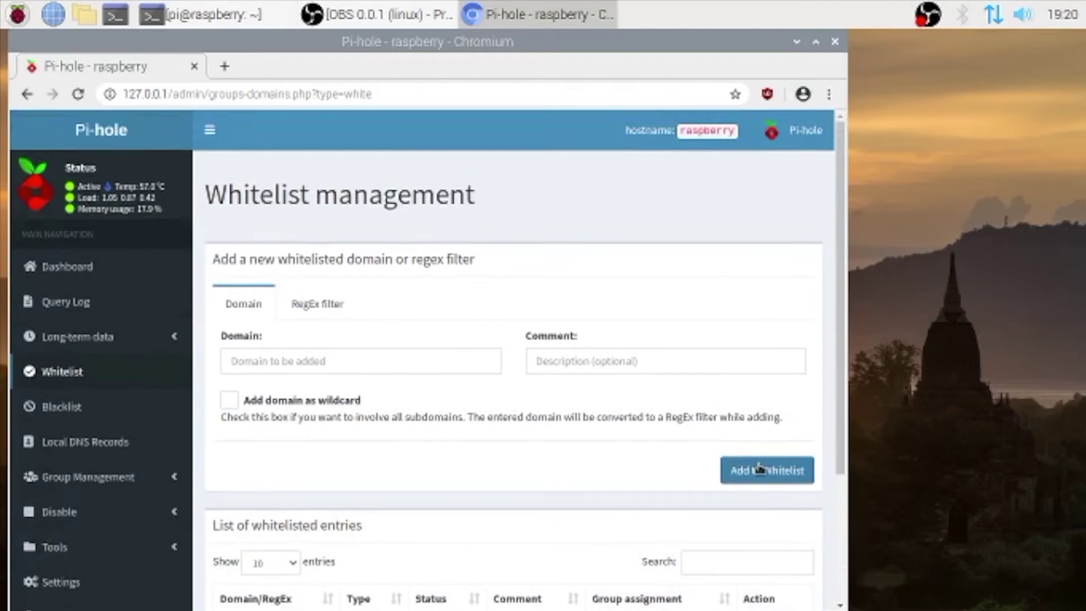
click(392, 360)
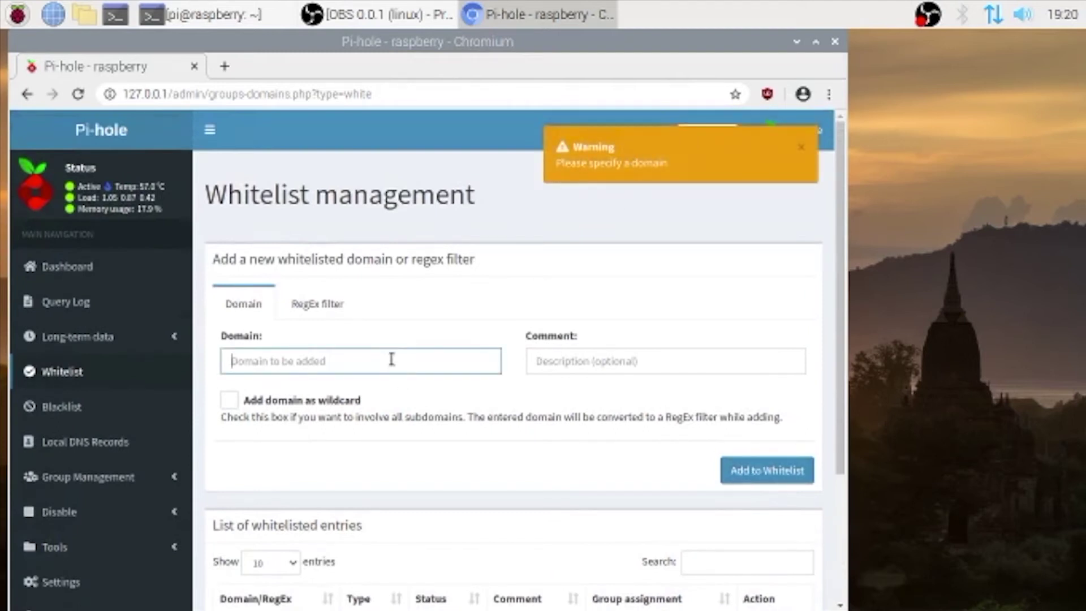
text(youtube.com)
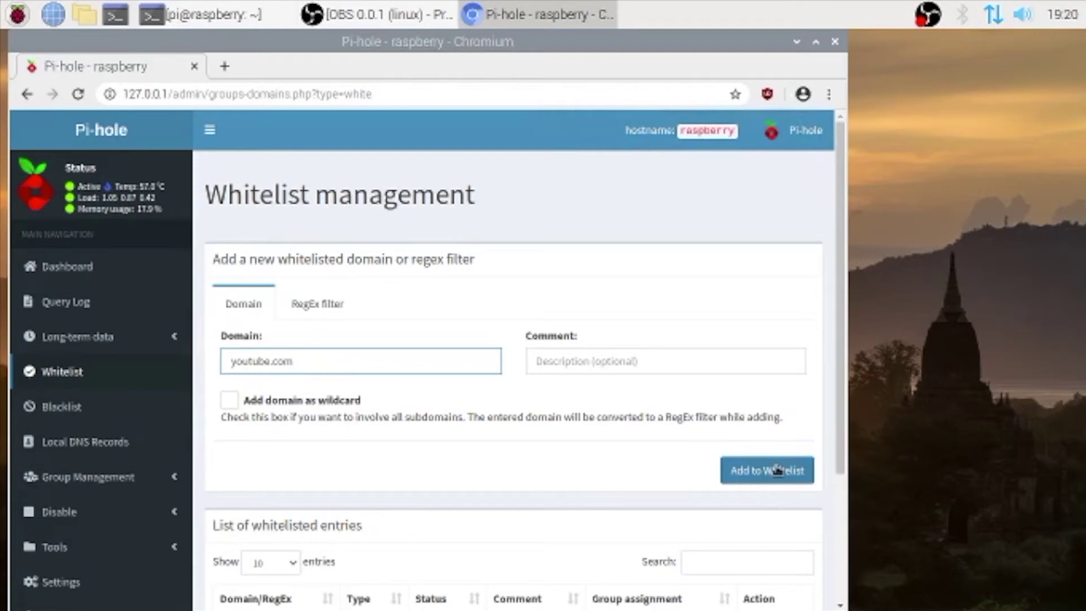
click(772, 473)
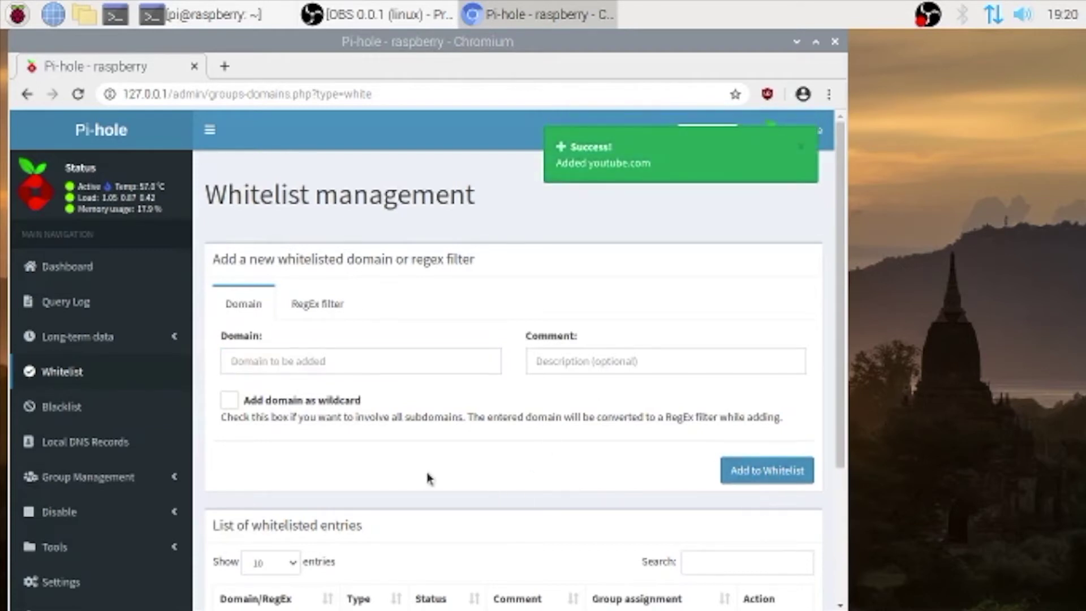
scroll(428, 475, down, 3)
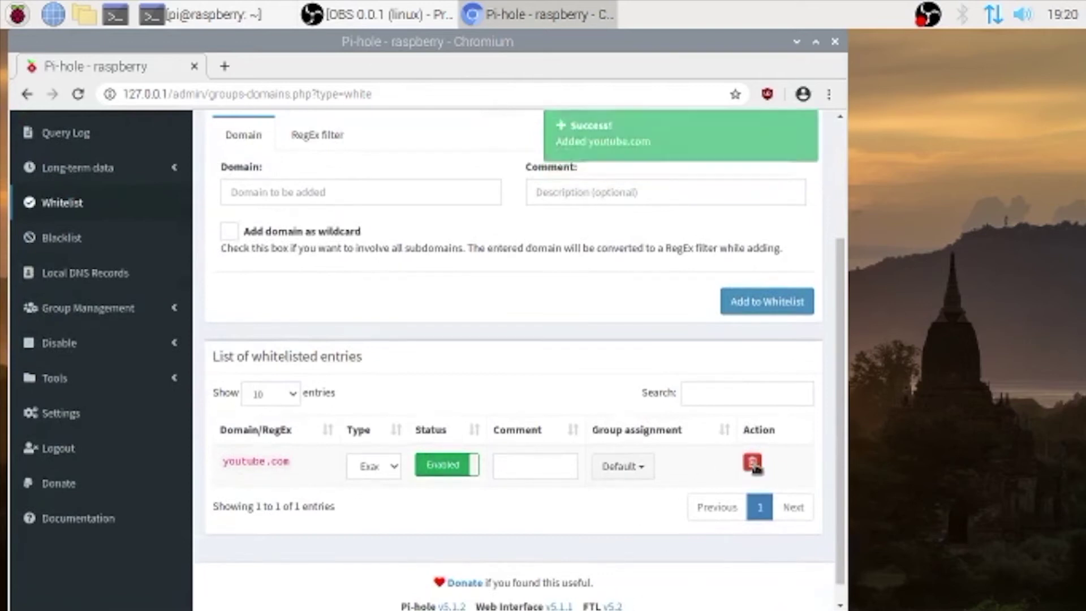
scroll(254, 365, up, 3)
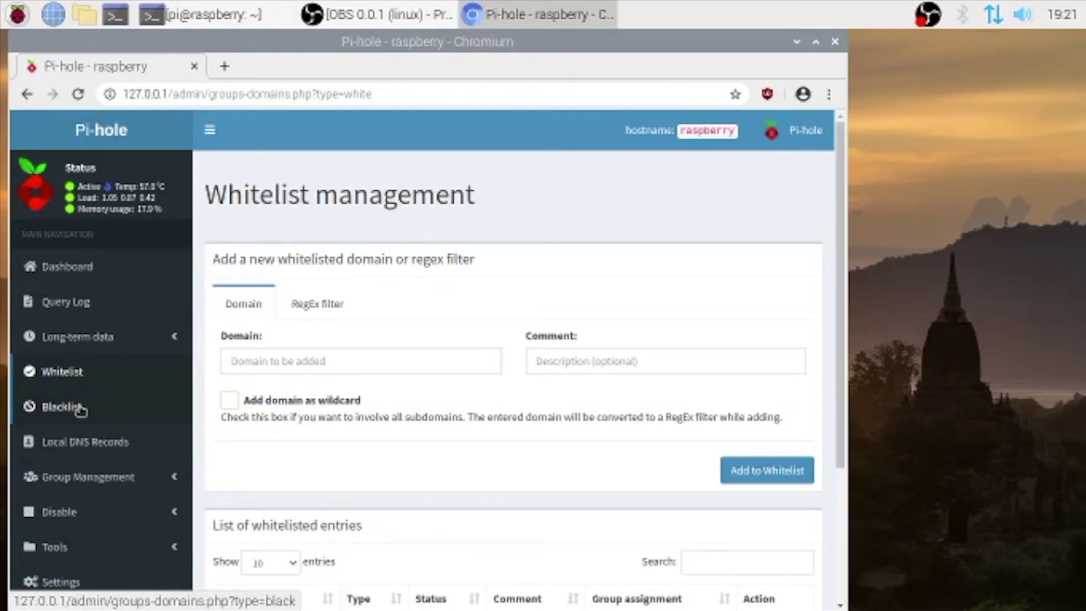
Blacklist facebook.com as a wildcard, creating the regex entry (\.|^)facebook\.com$
click(82, 409)
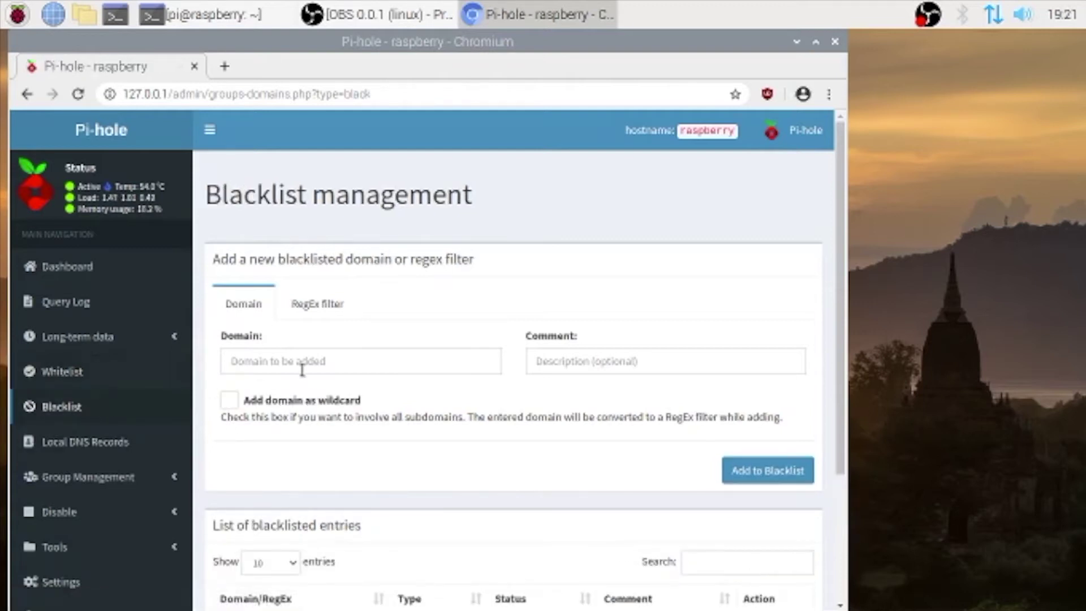
scroll(328, 363, down, 2)
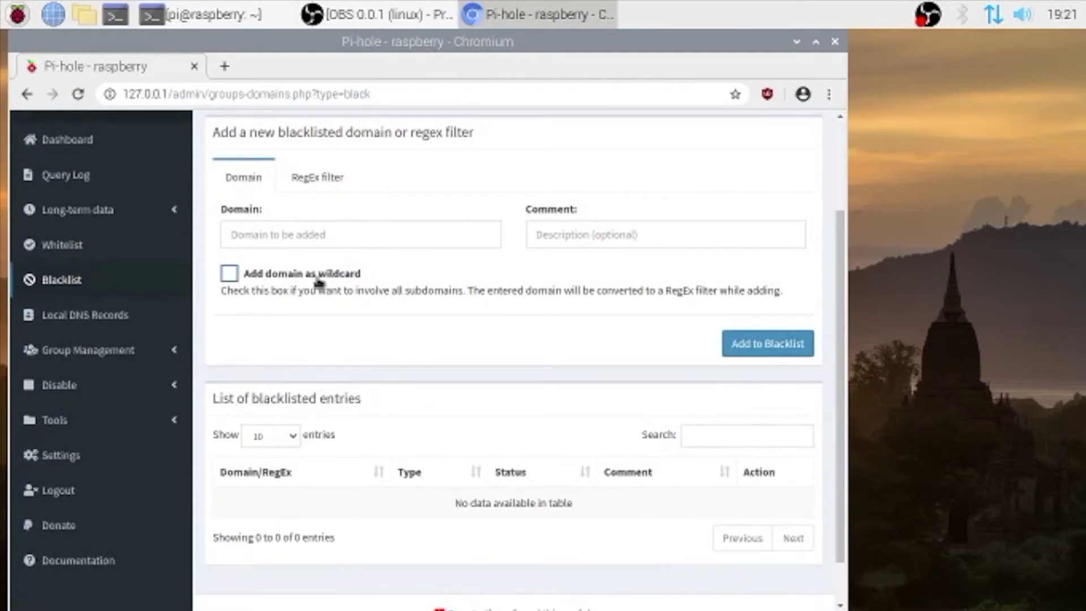
click(320, 231)
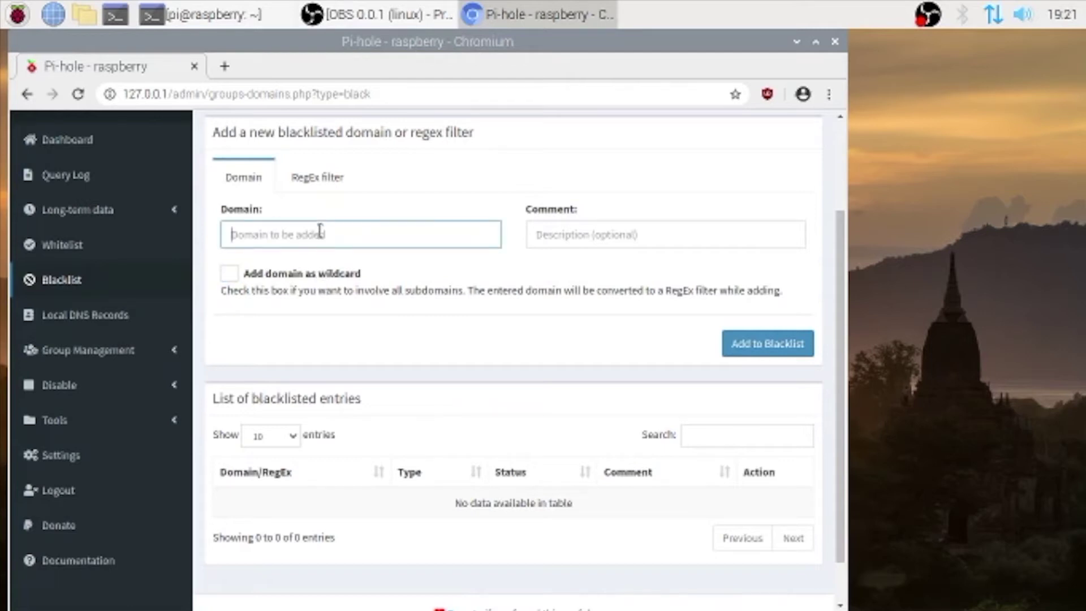
text(r)
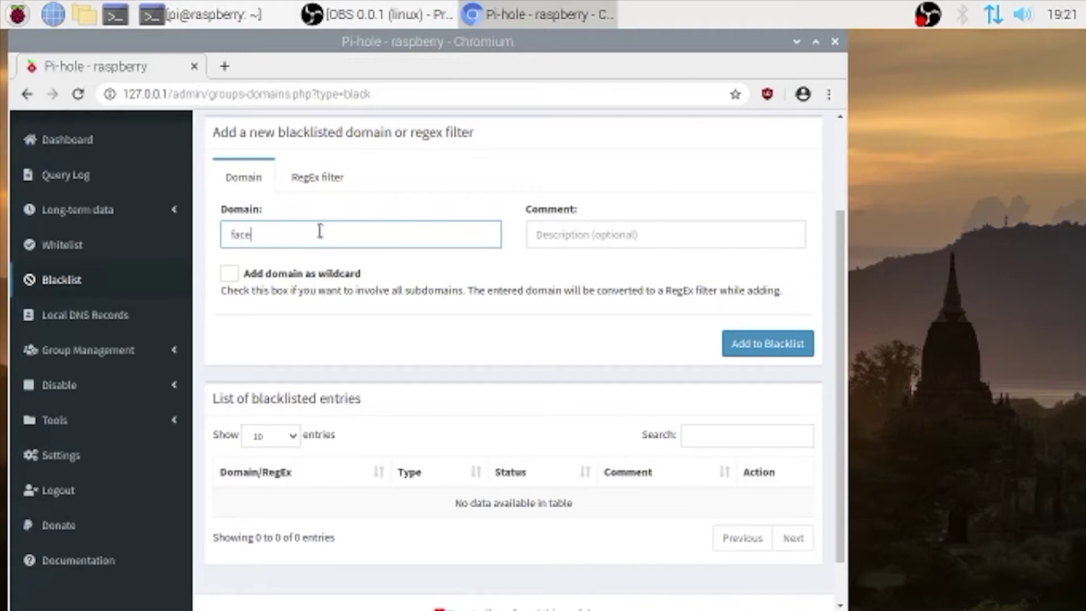
text(acebook.com)
click(343, 277)
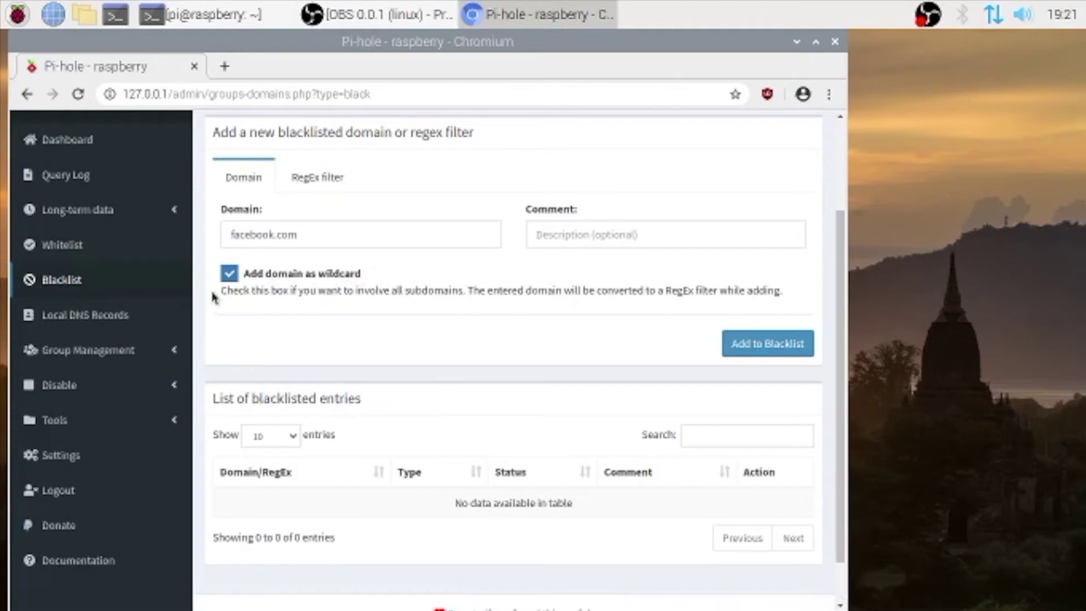
drag(224, 290, 796, 308)
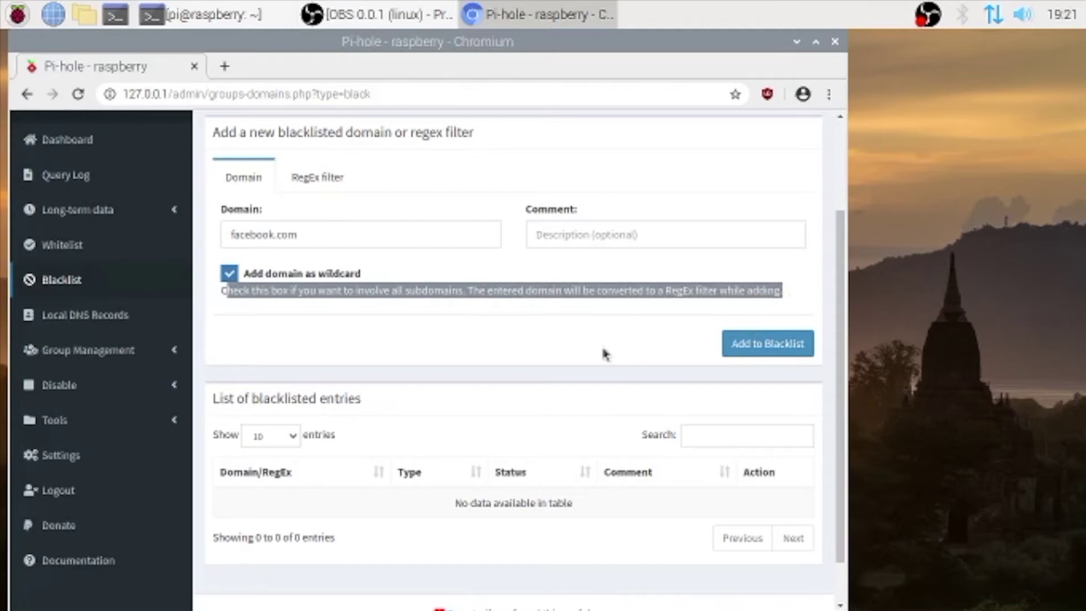
click(616, 341)
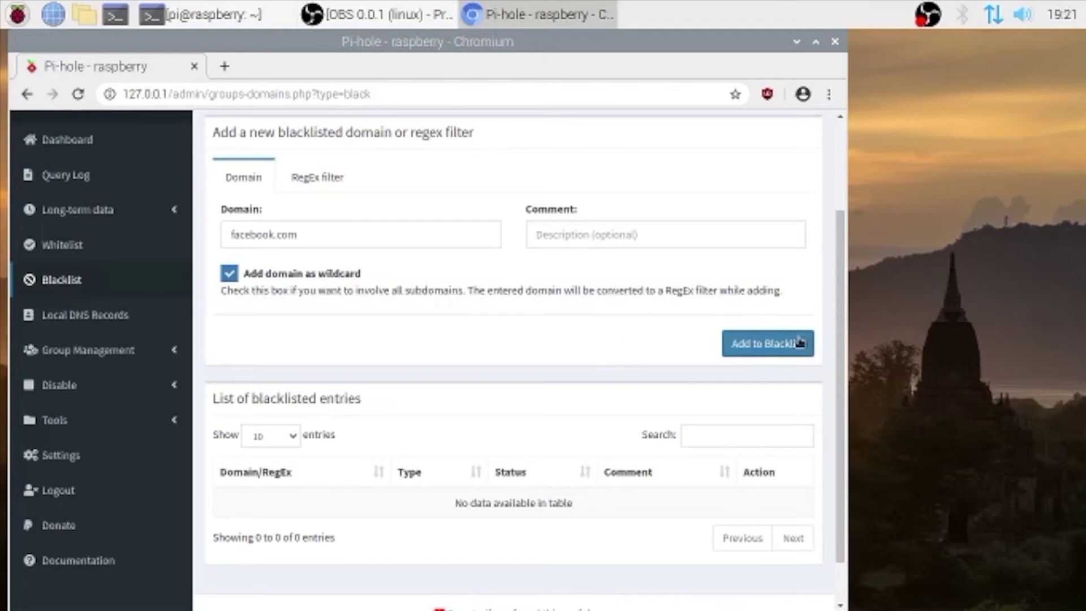
click(772, 343)
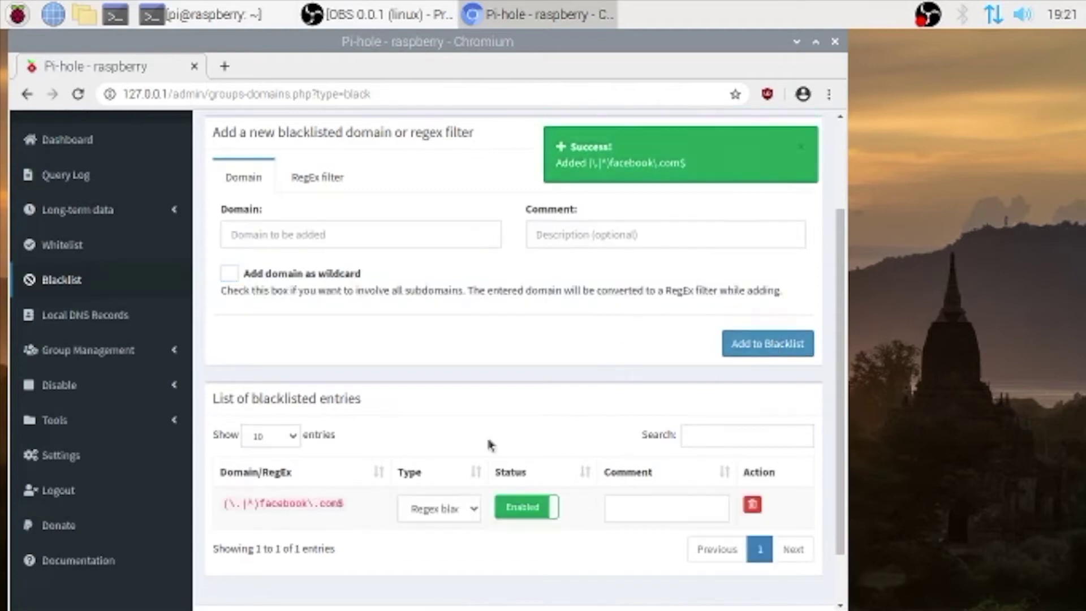
scroll(509, 407, down, 3)
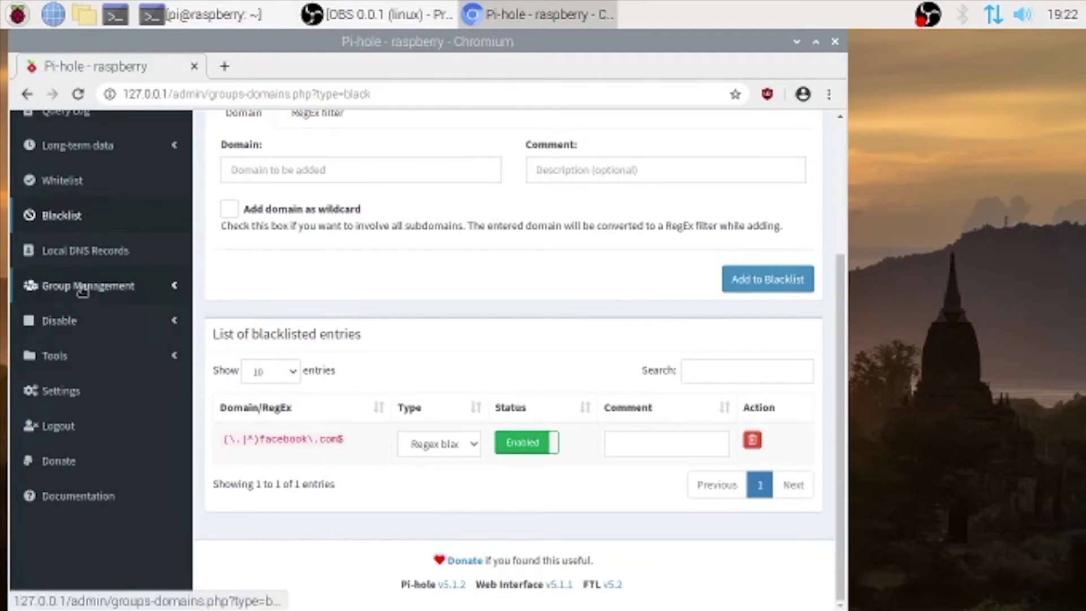
Review Settings' System tab: interface eth0, IPv4/IPv6 addresses, hostname raspberry and FTL v5.2 details
click(105, 261)
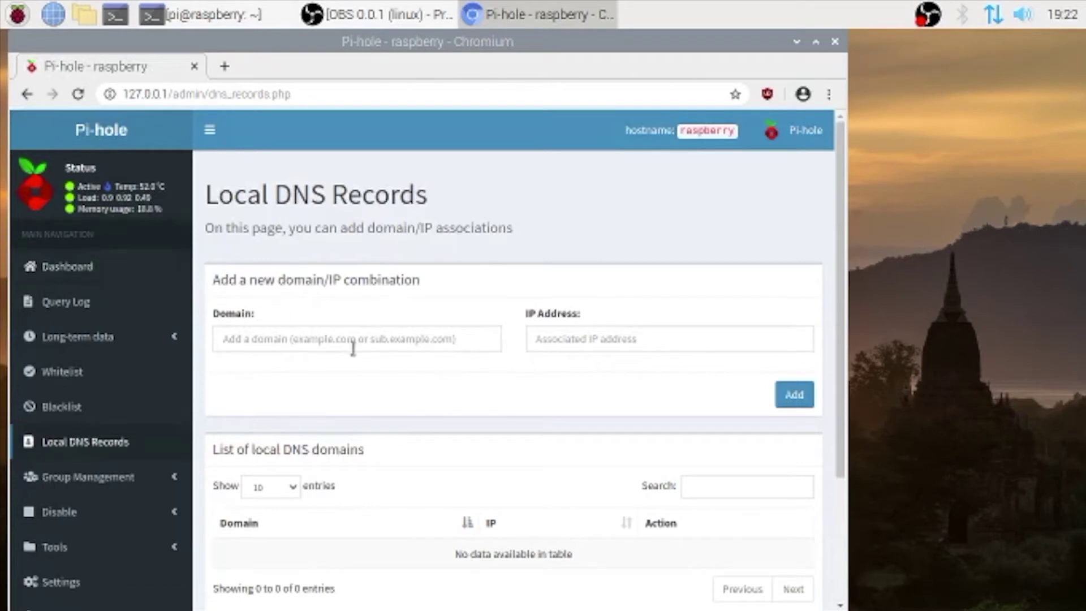
scroll(352, 348, down, 5)
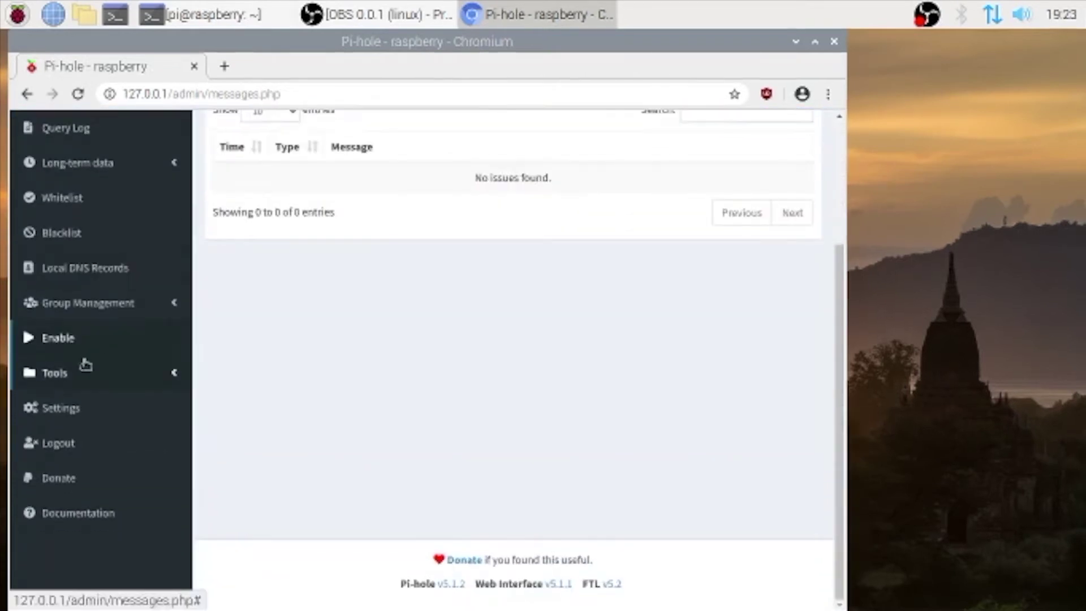
click(72, 412)
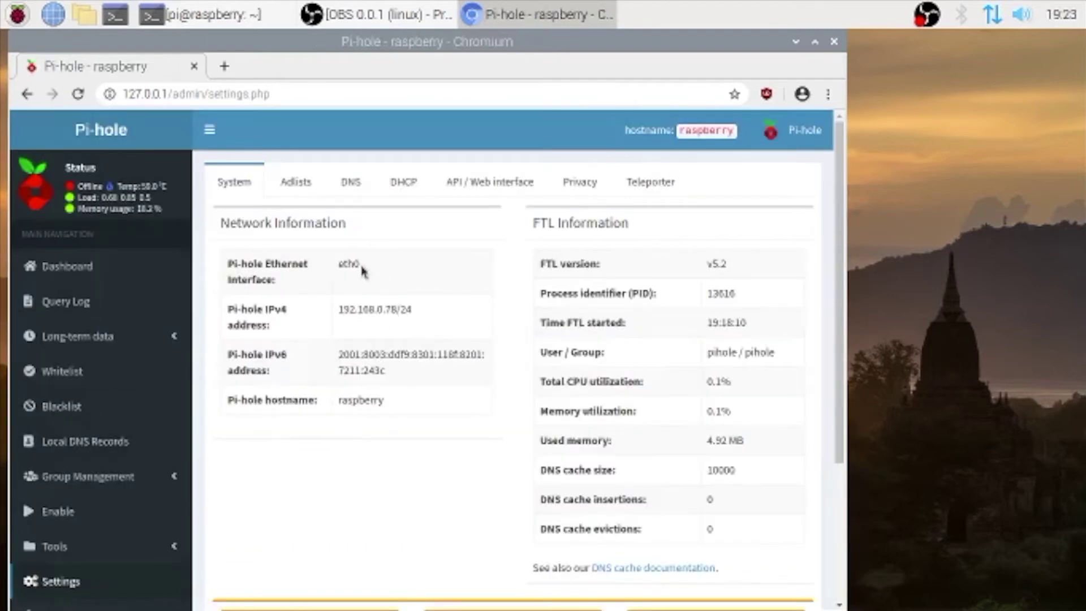
drag(365, 270, 337, 268)
drag(428, 306, 337, 308)
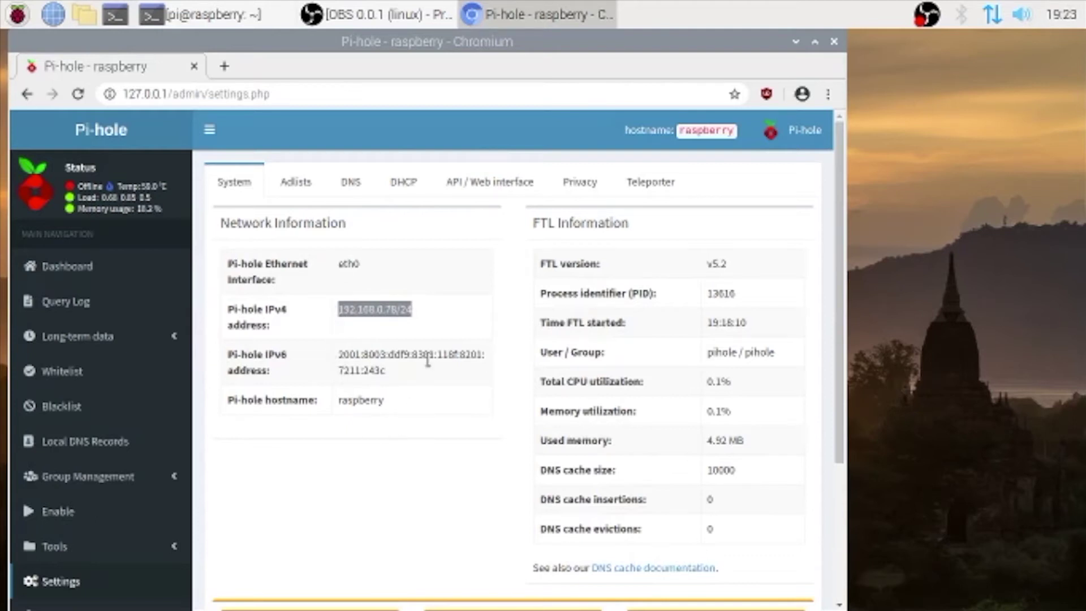
drag(409, 376, 327, 361)
click(335, 363)
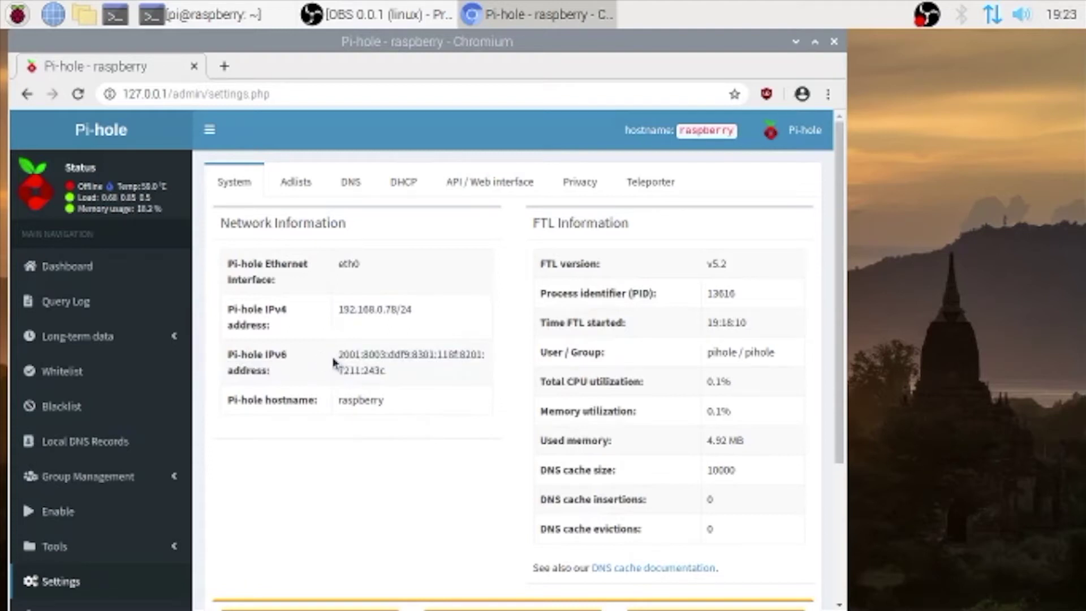
drag(394, 405, 335, 403)
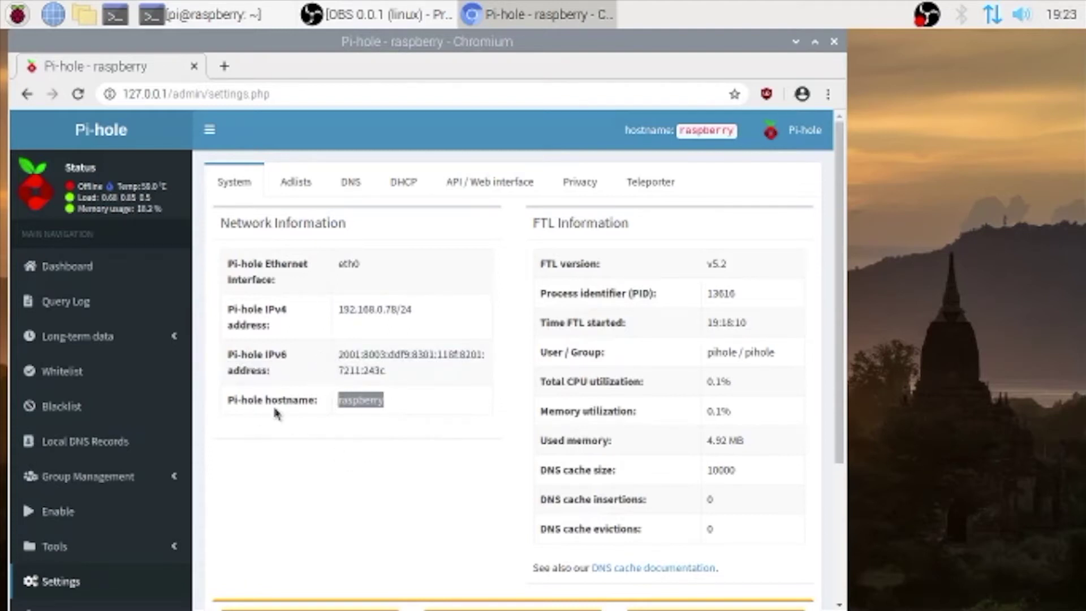
scroll(560, 460, down, 3)
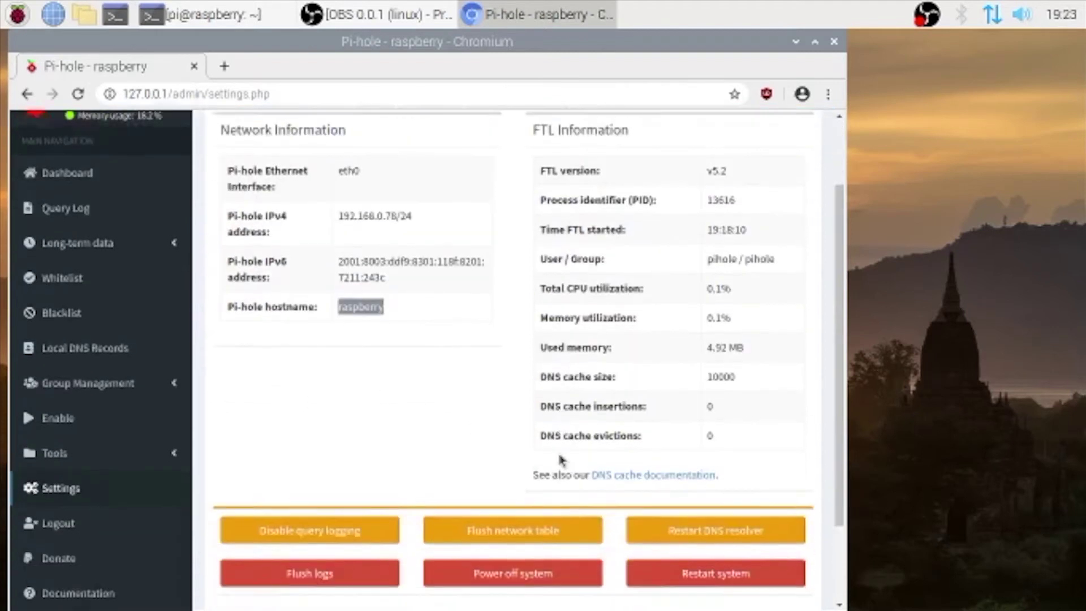
scroll(560, 459, down, 1)
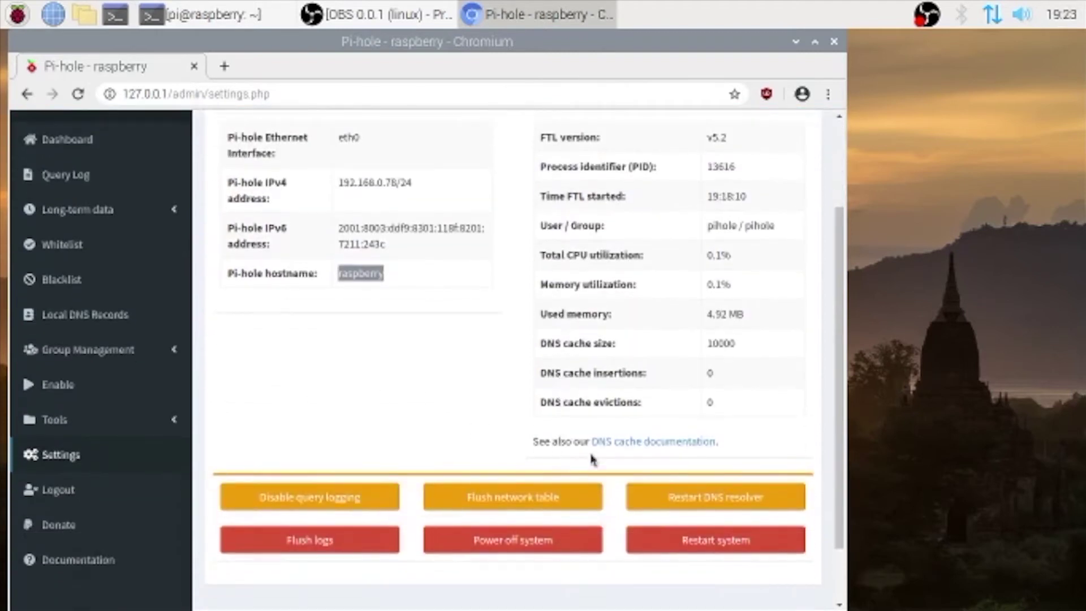
scroll(595, 454, down, 3)
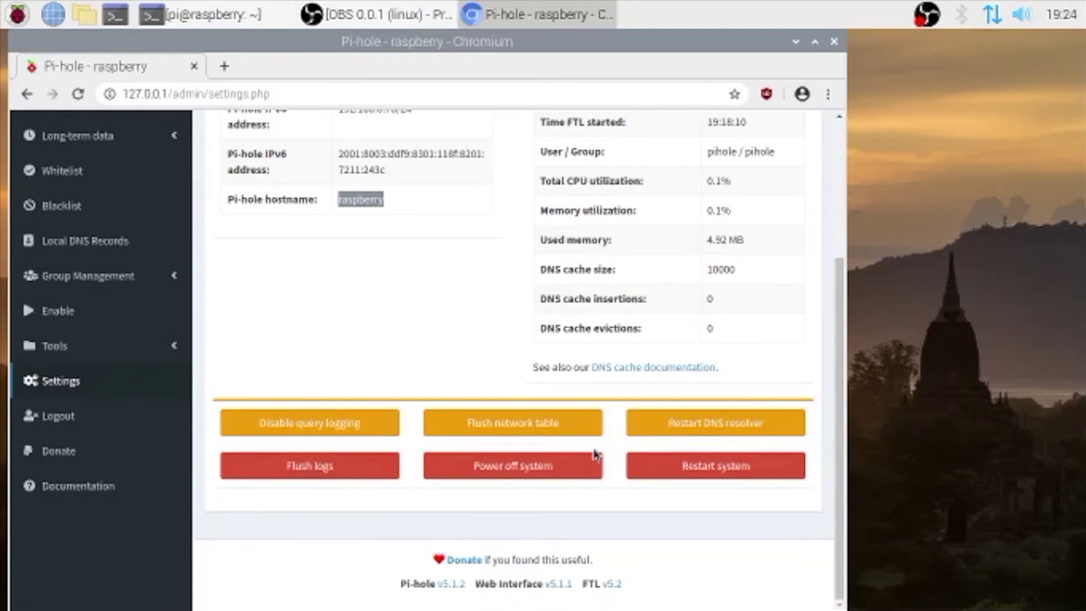
scroll(595, 453, up, 5)
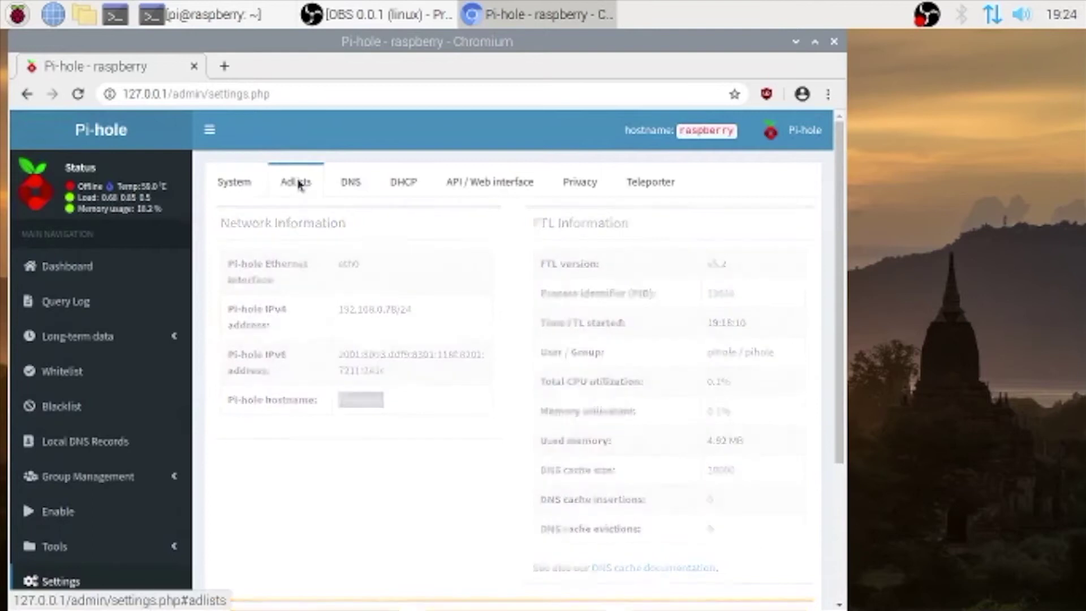
Show the DNS tab's Upstream DNS Servers list, highlighting the ticked Google (ECS) IPv4 entry
click(352, 184)
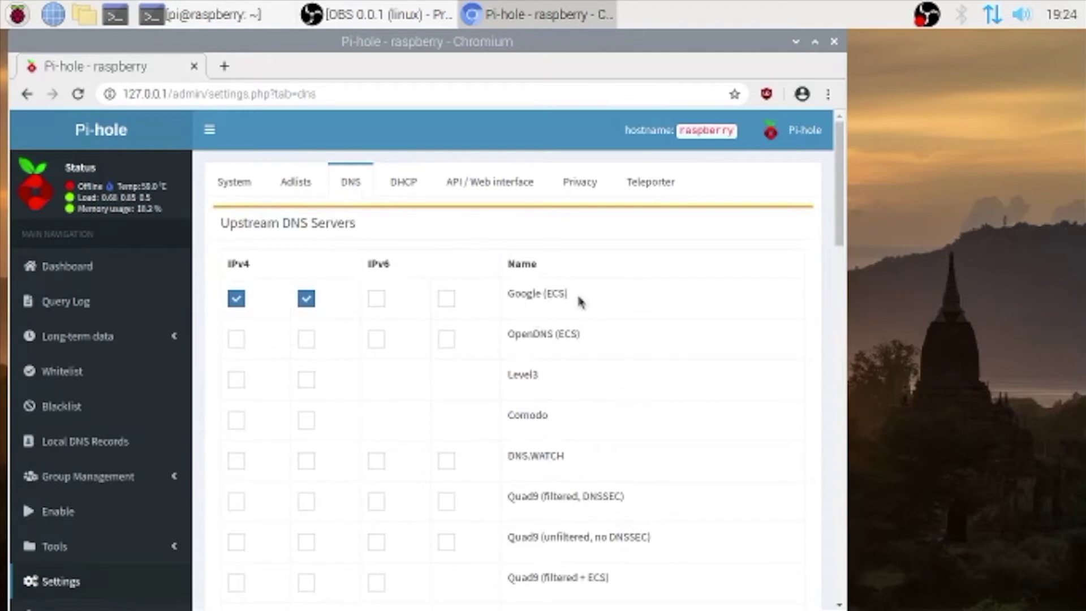
drag(581, 298, 512, 298)
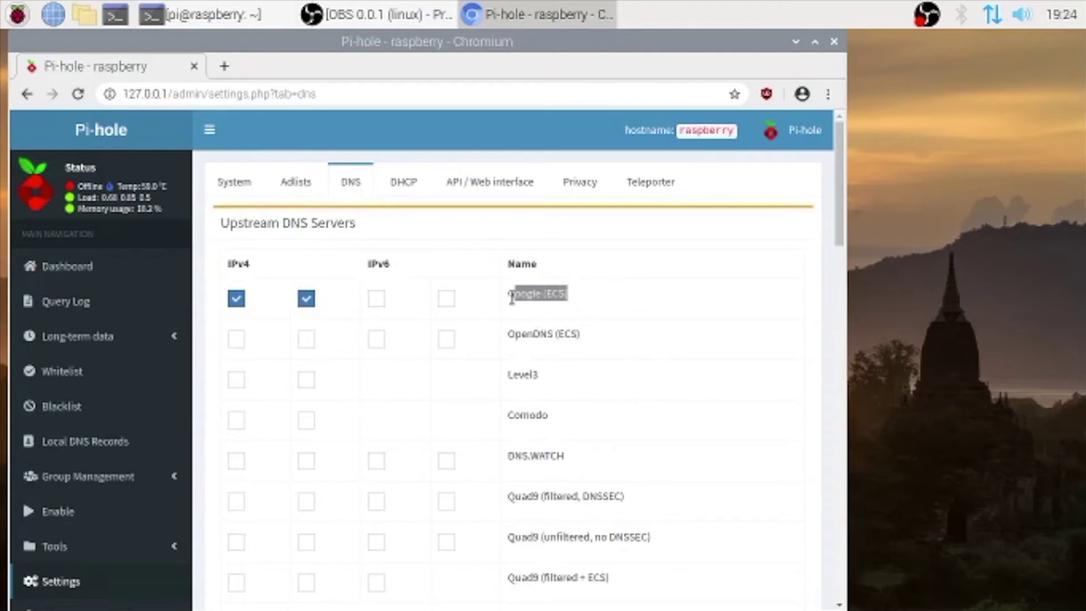
click(617, 304)
scroll(616, 304, down, 7)
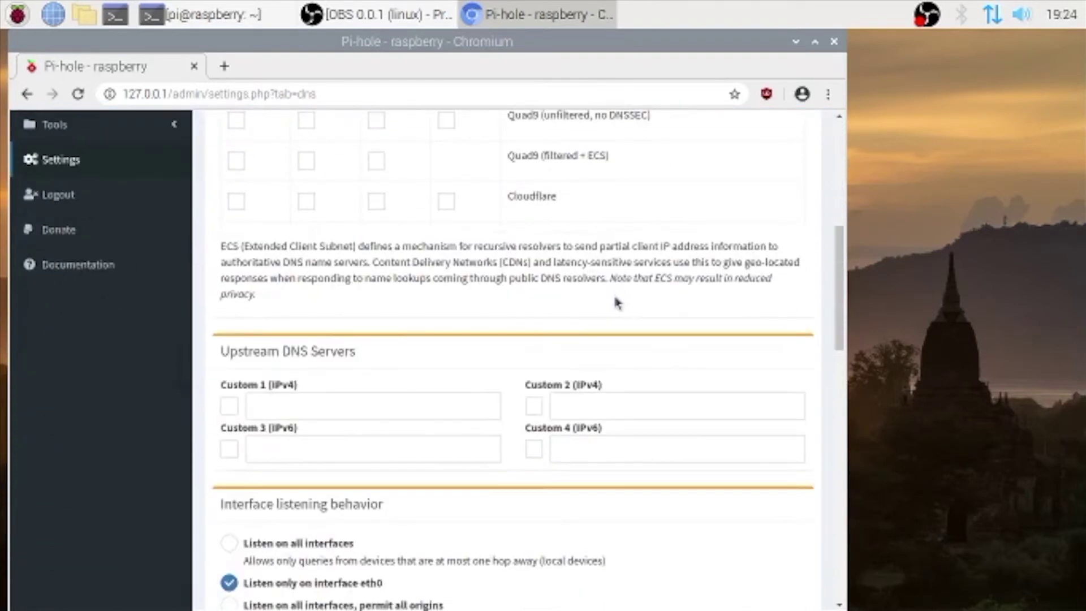
scroll(617, 304, down, 4)
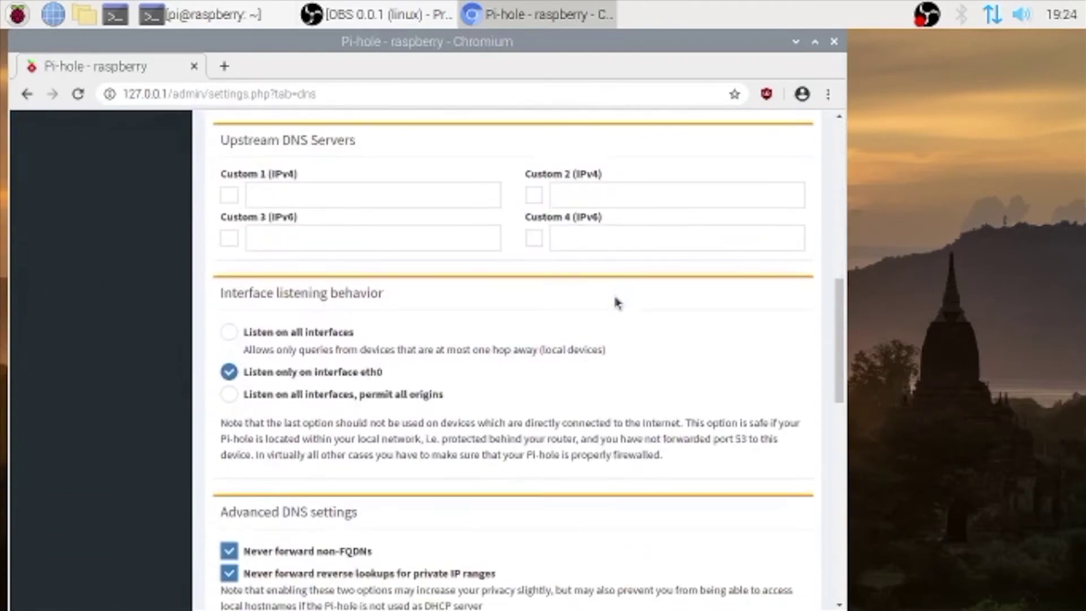
scroll(617, 304, down, 8)
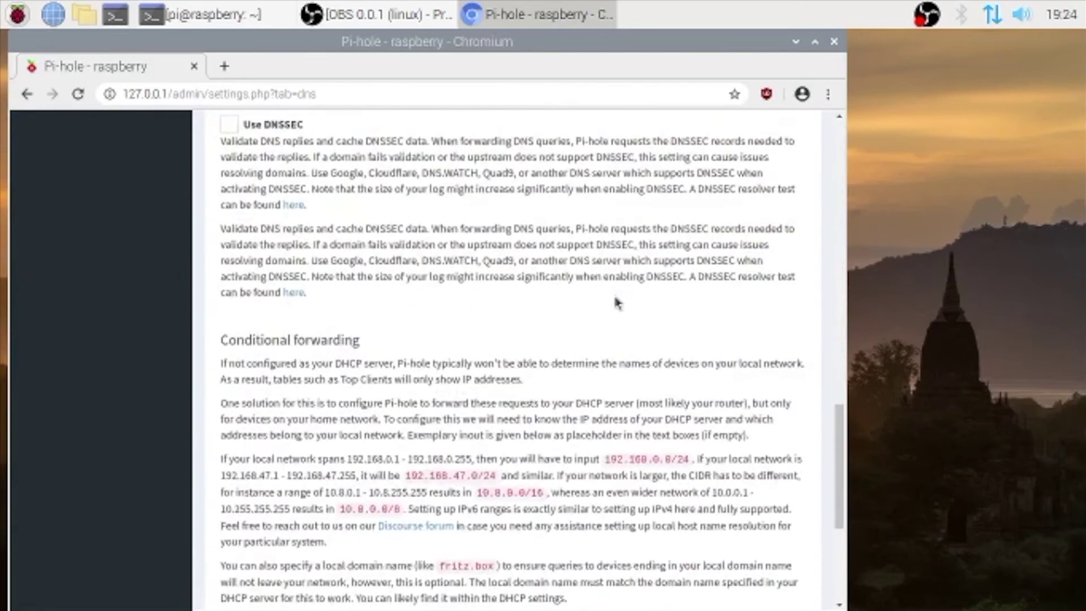
scroll(616, 304, up, 12)
scroll(616, 303, up, 8)
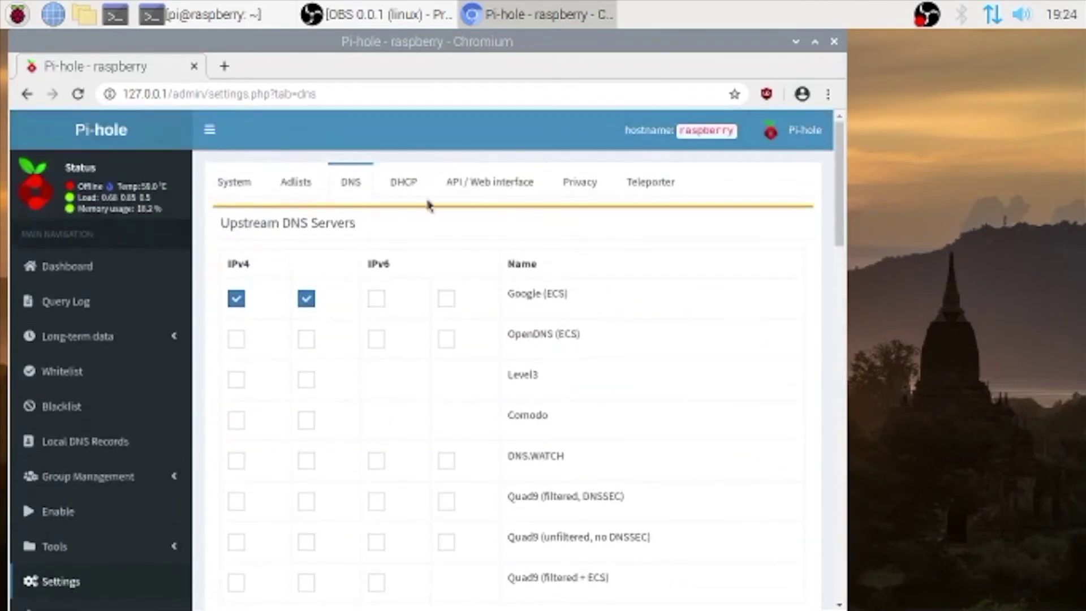
Look through the DHCP settings and leases, then switch to the API / Web interface tab
click(407, 183)
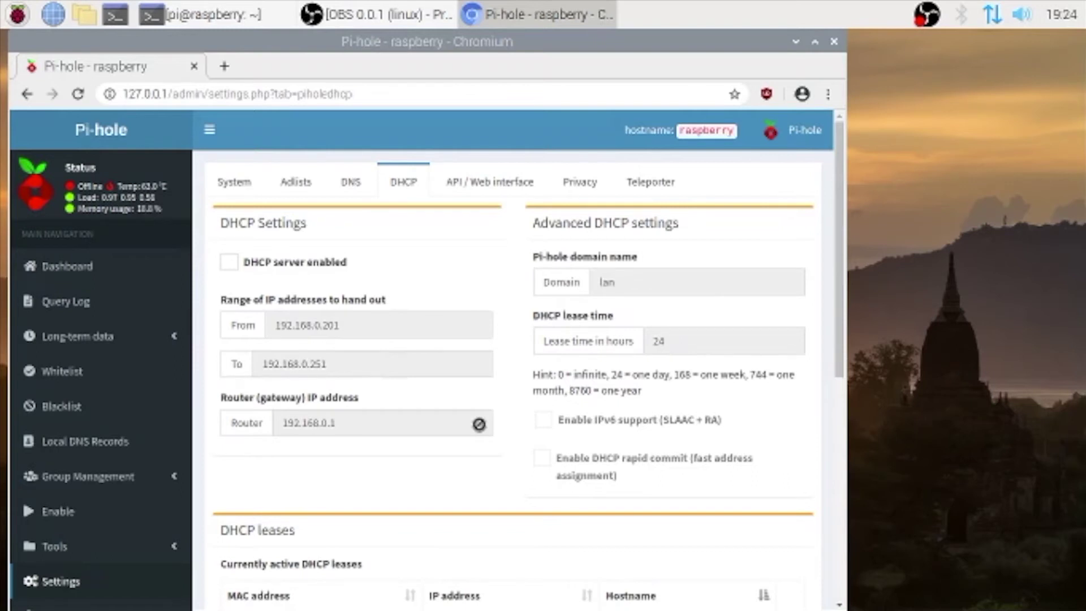
scroll(478, 424, down, 1)
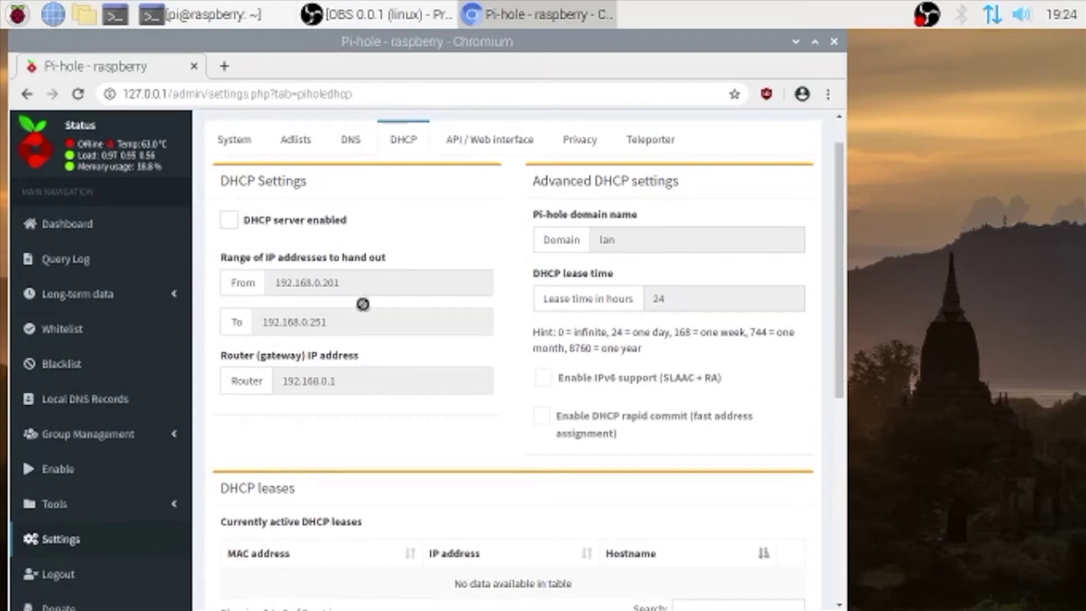
scroll(317, 226, down, 4)
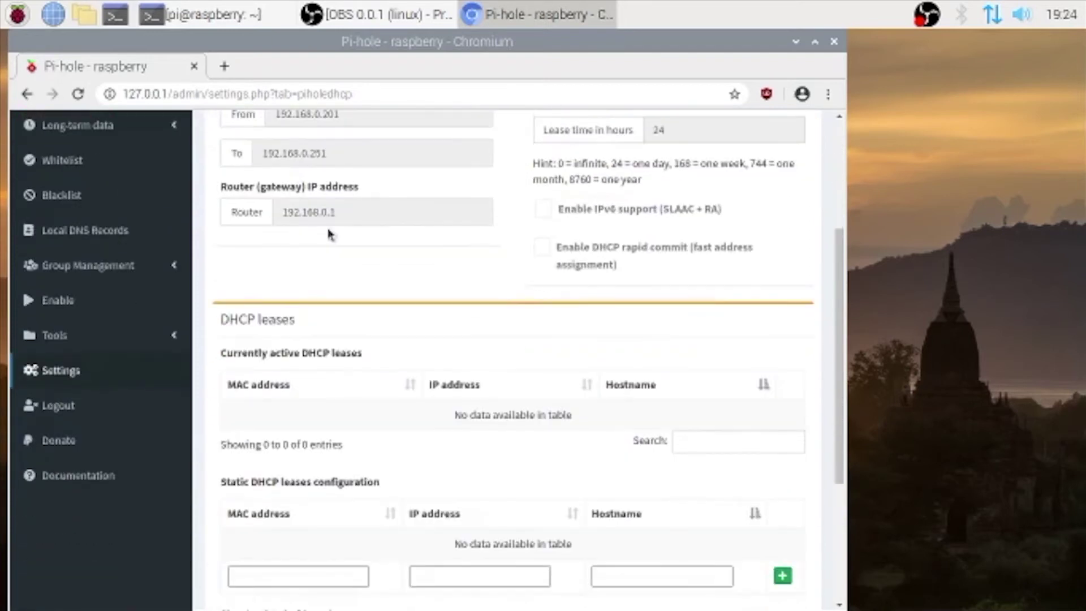
scroll(329, 232, down, 4)
scroll(329, 232, down, 1)
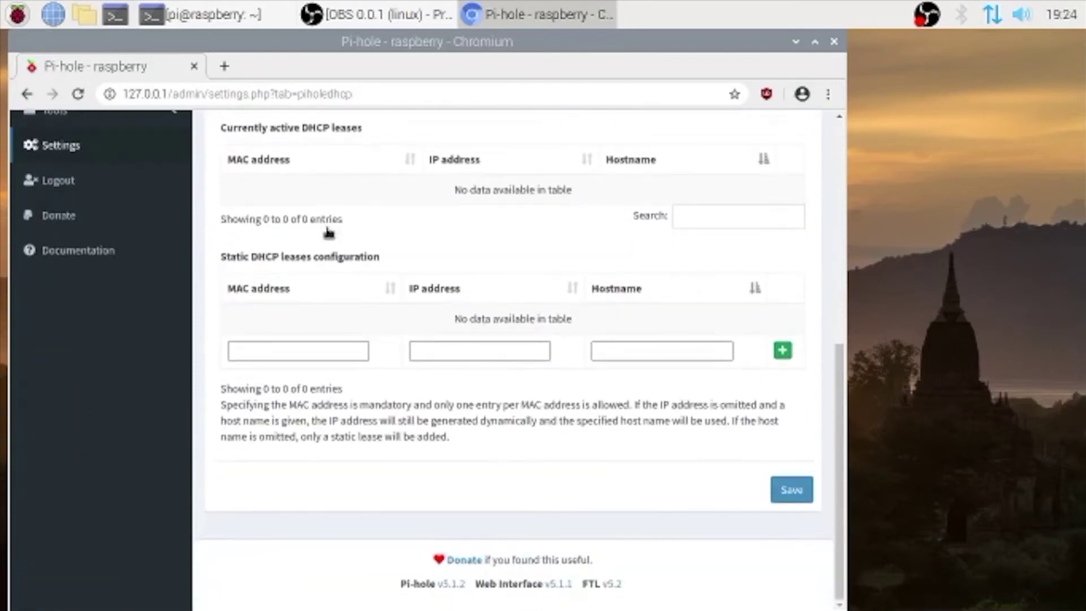
scroll(328, 232, up, 6)
scroll(329, 232, up, 3)
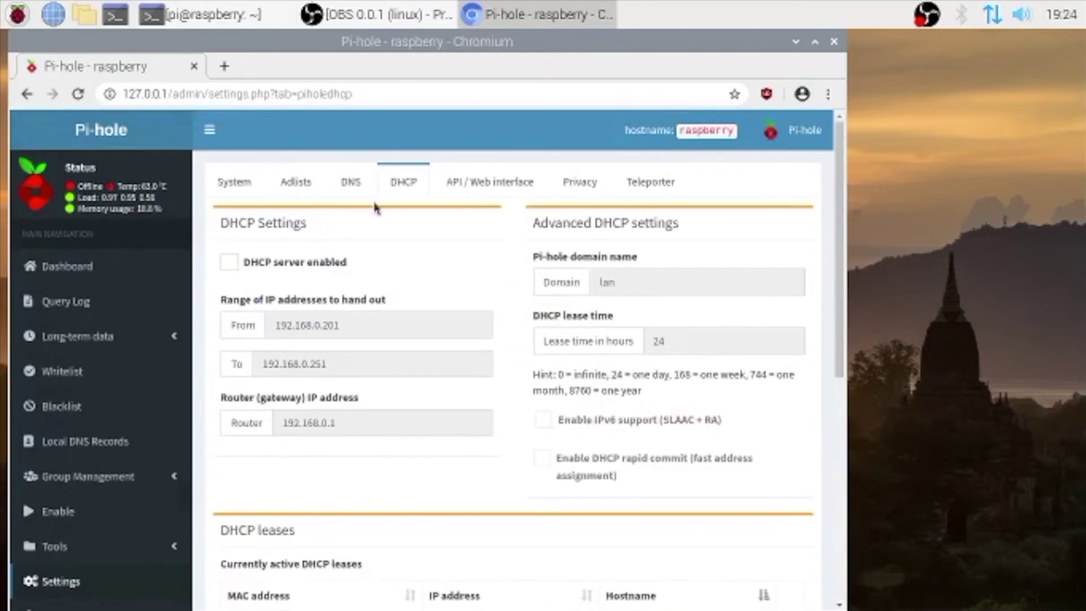
click(501, 186)
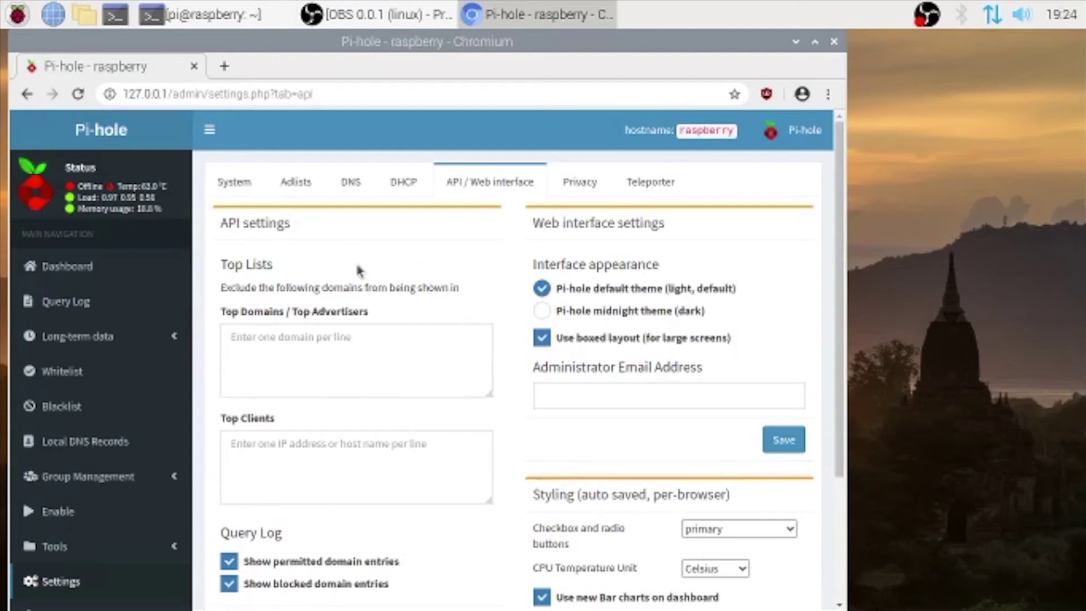
drag(676, 224, 519, 219)
click(528, 434)
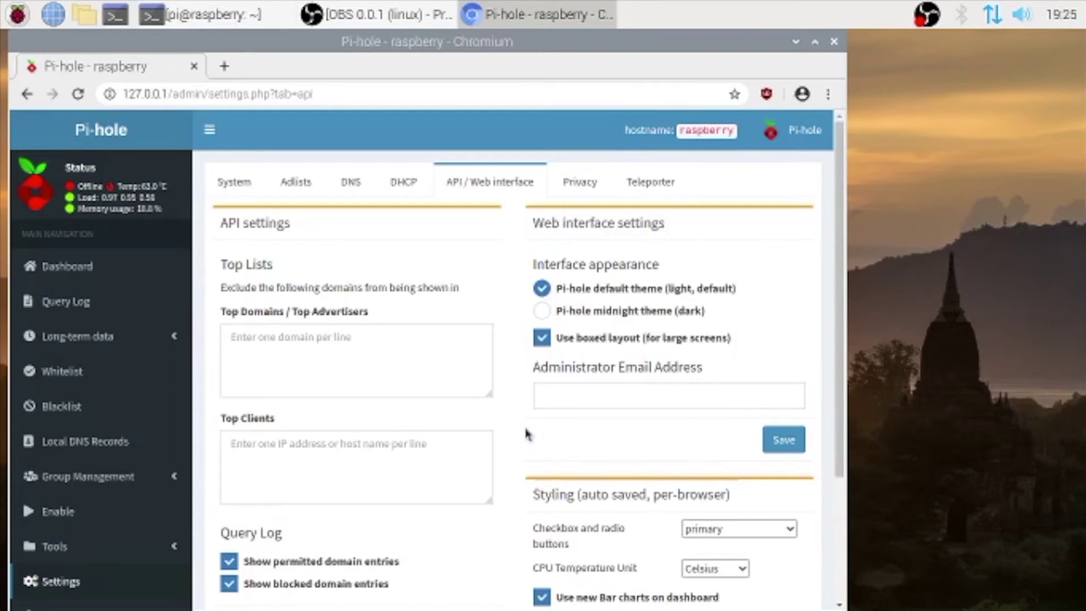
scroll(528, 434, down, 3)
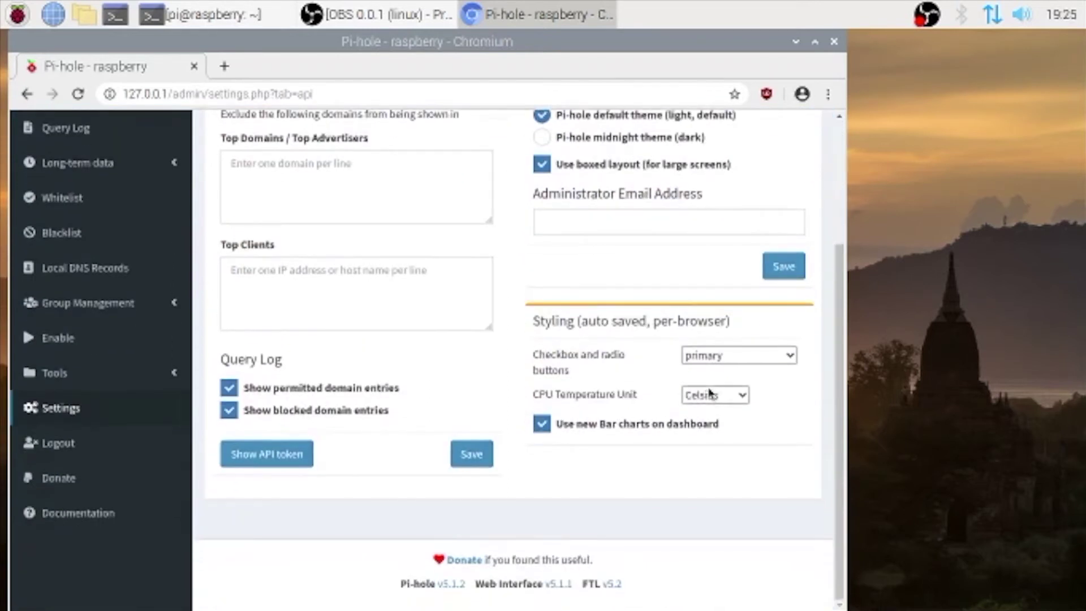
click(727, 361)
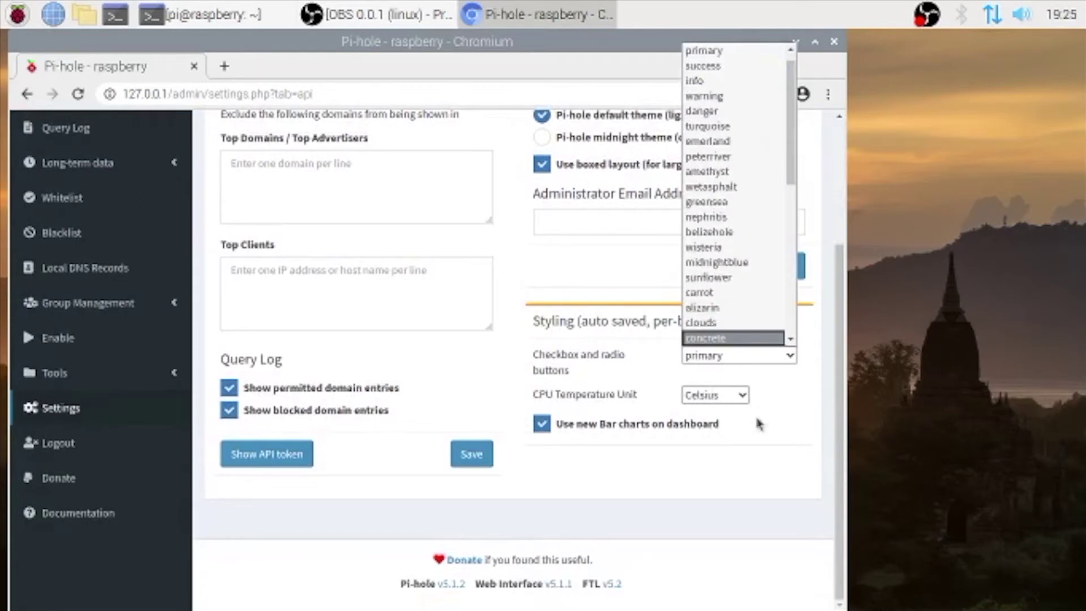
click(758, 446)
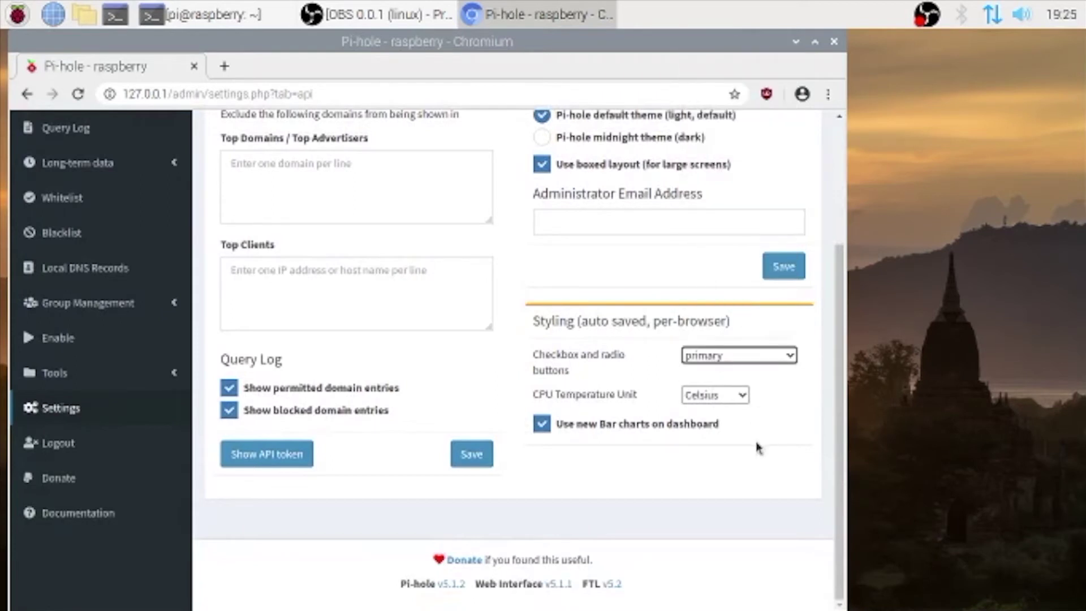
scroll(673, 449, up, 3)
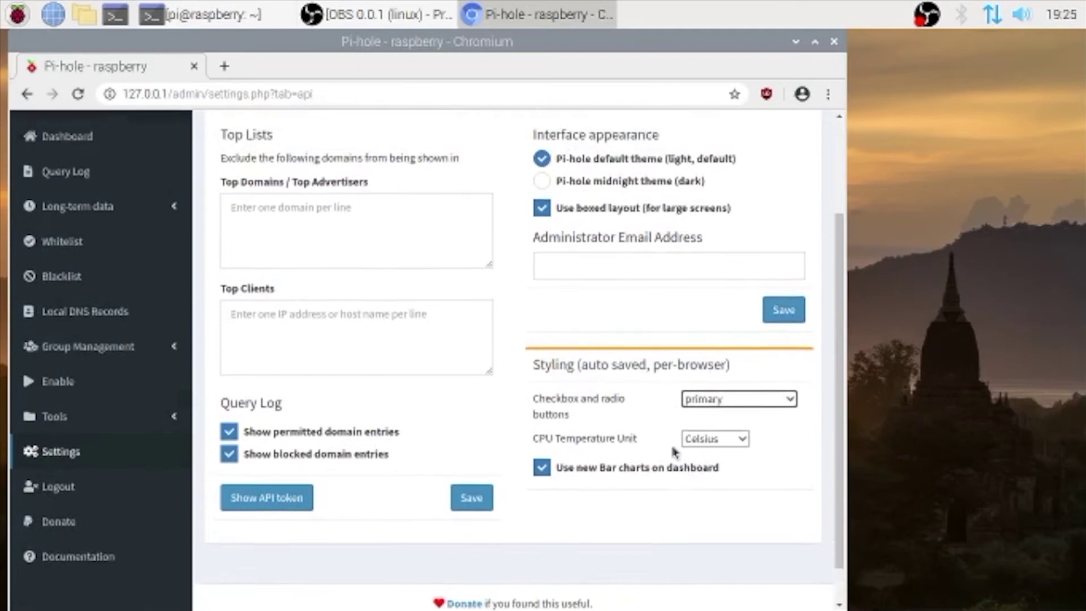
Show the Privacy tab and highlight the selected 'Show everything and record everything' level
click(570, 183)
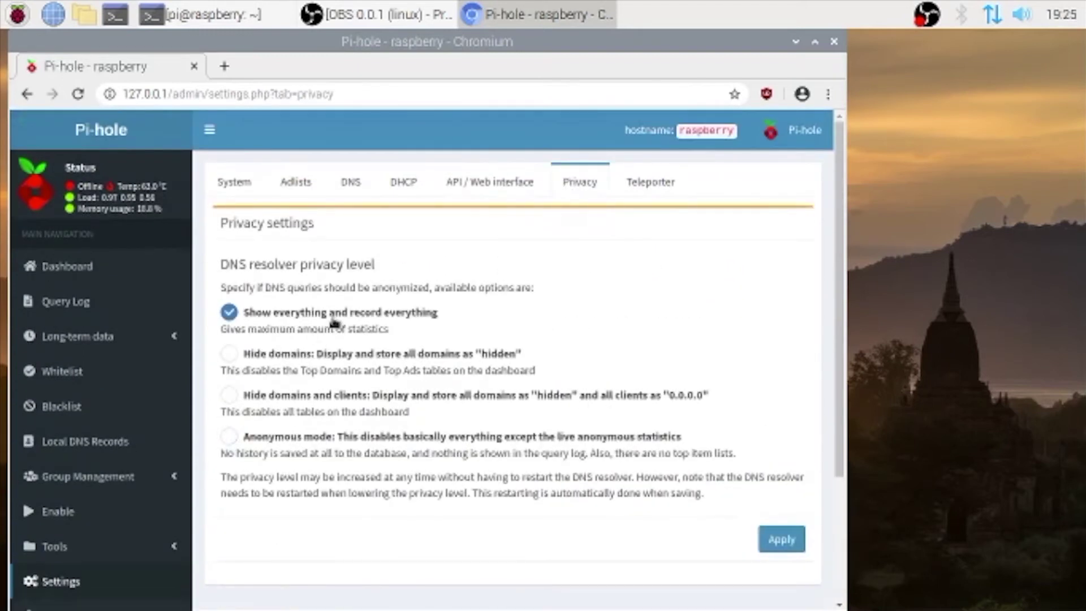
drag(438, 315, 241, 315)
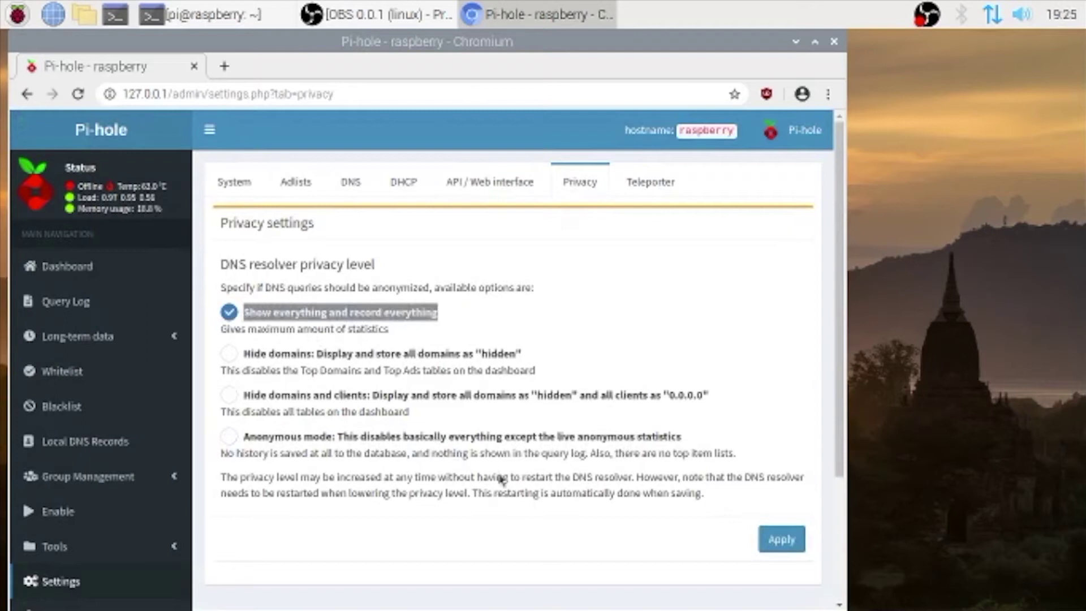
click(587, 287)
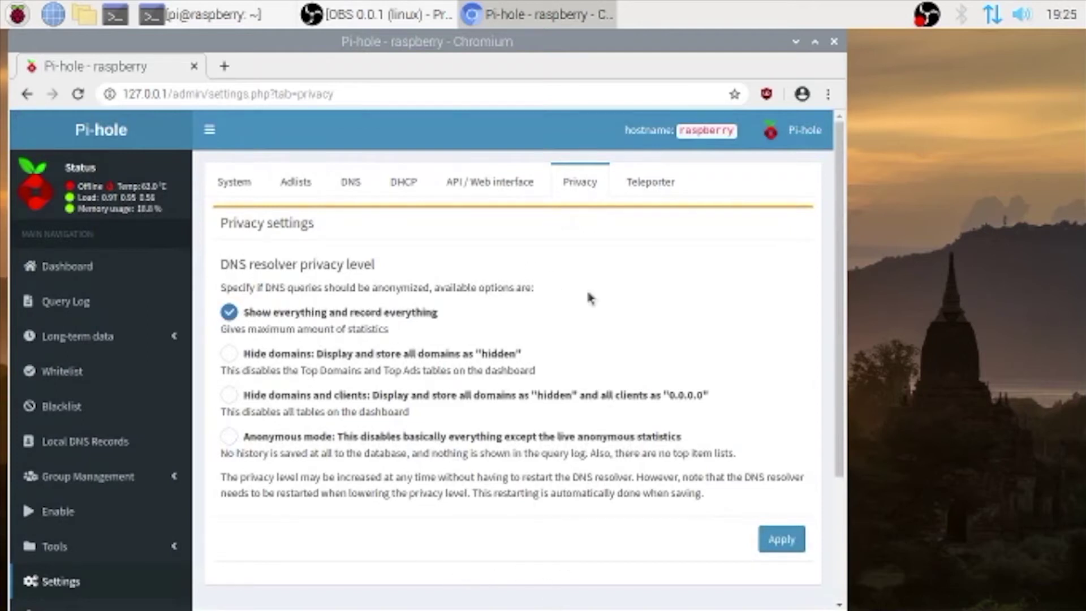
Browse the Teleporter backup and restore options, cancelling the restore file chooser without picking a file
click(657, 187)
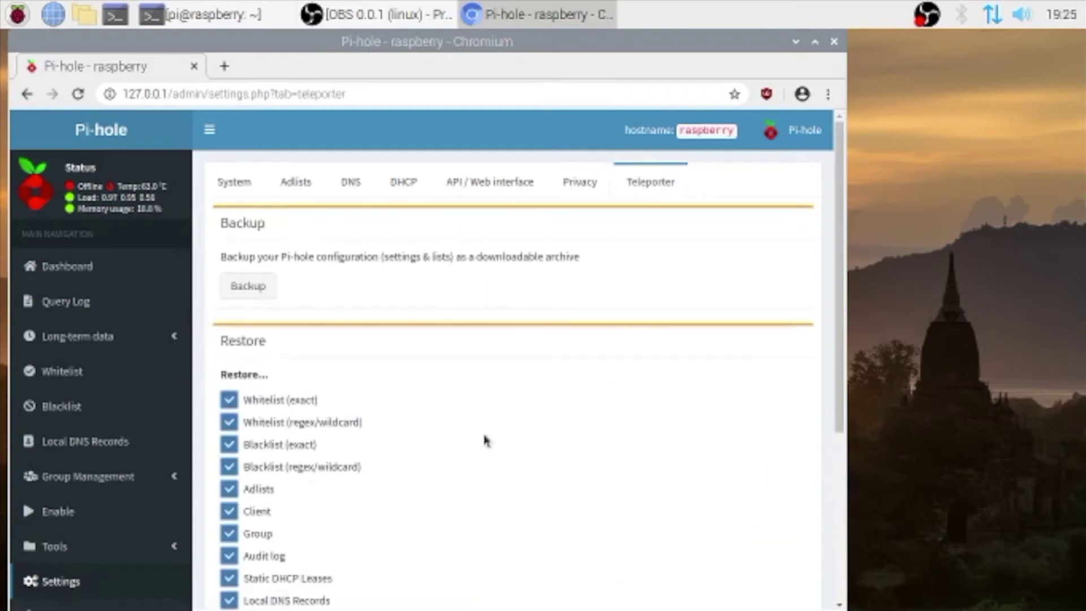
scroll(365, 424, down, 2)
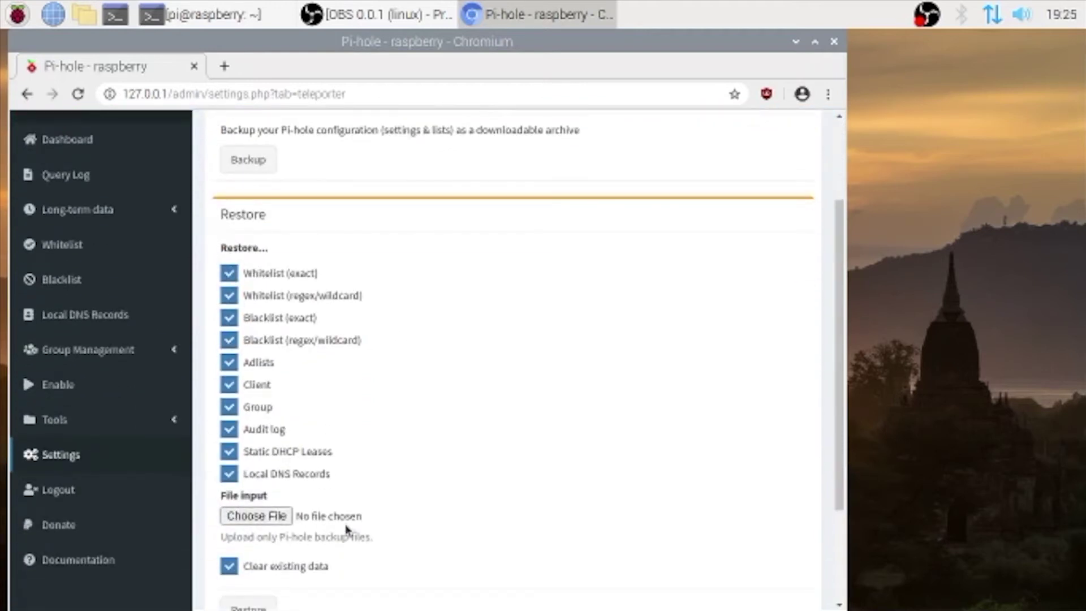
click(247, 516)
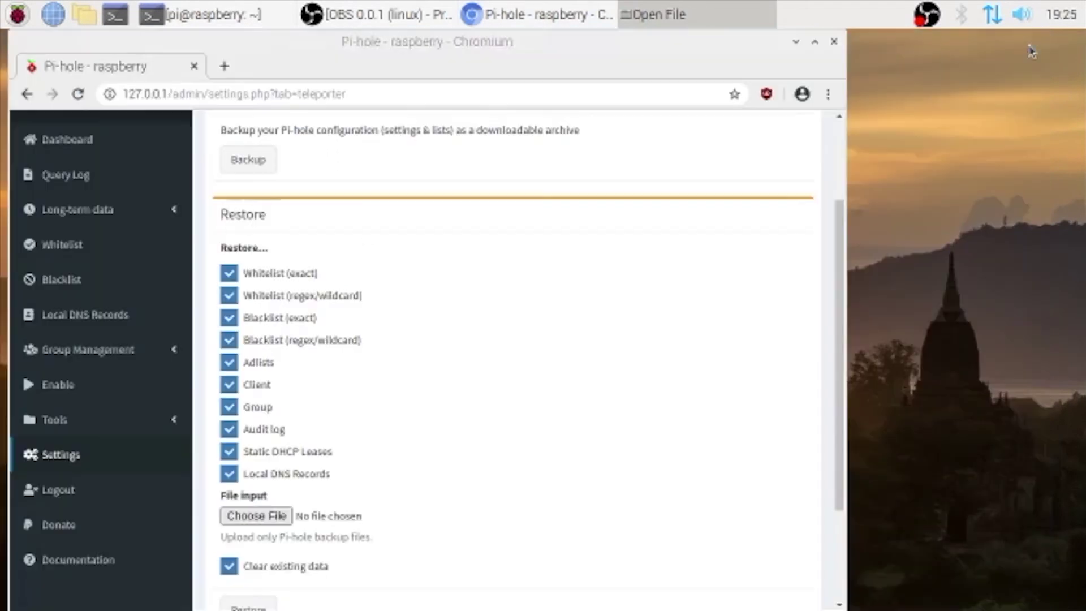
click(1032, 43)
scroll(500, 468, down, 5)
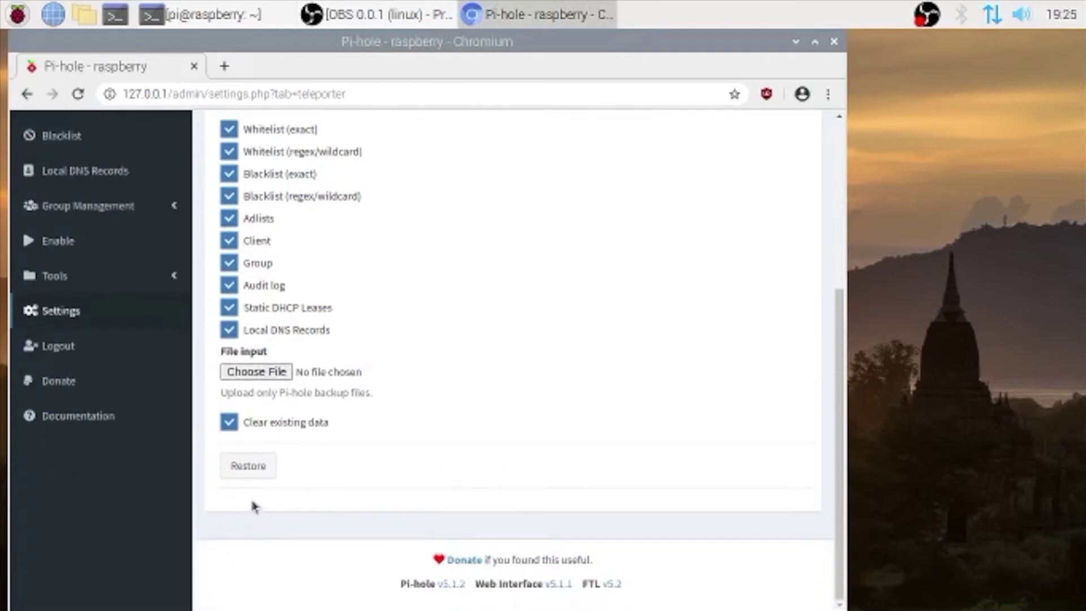
scroll(384, 473, up, 5)
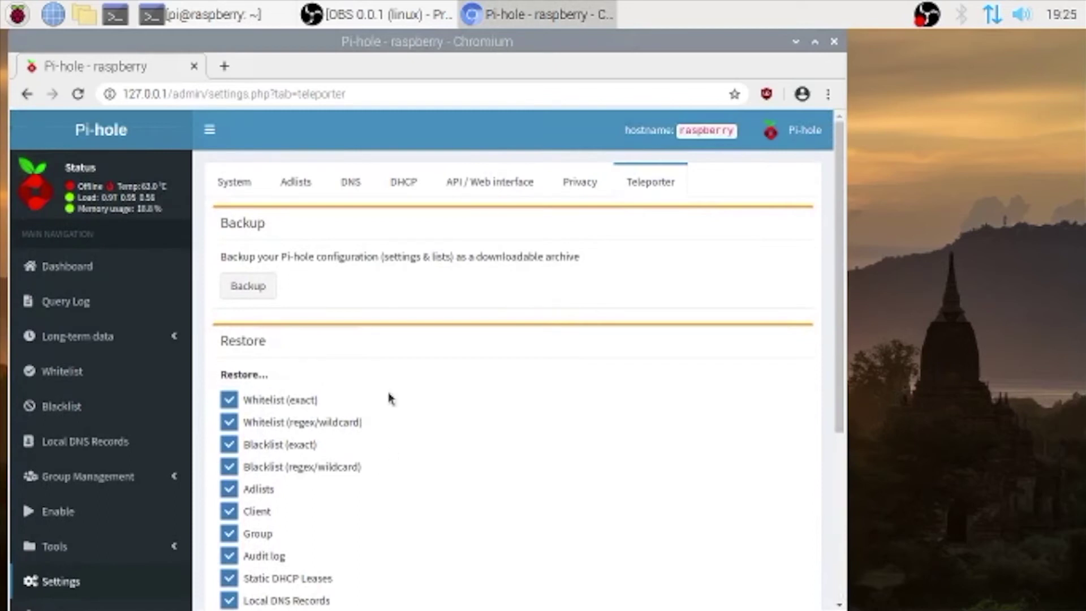
click(62, 266)
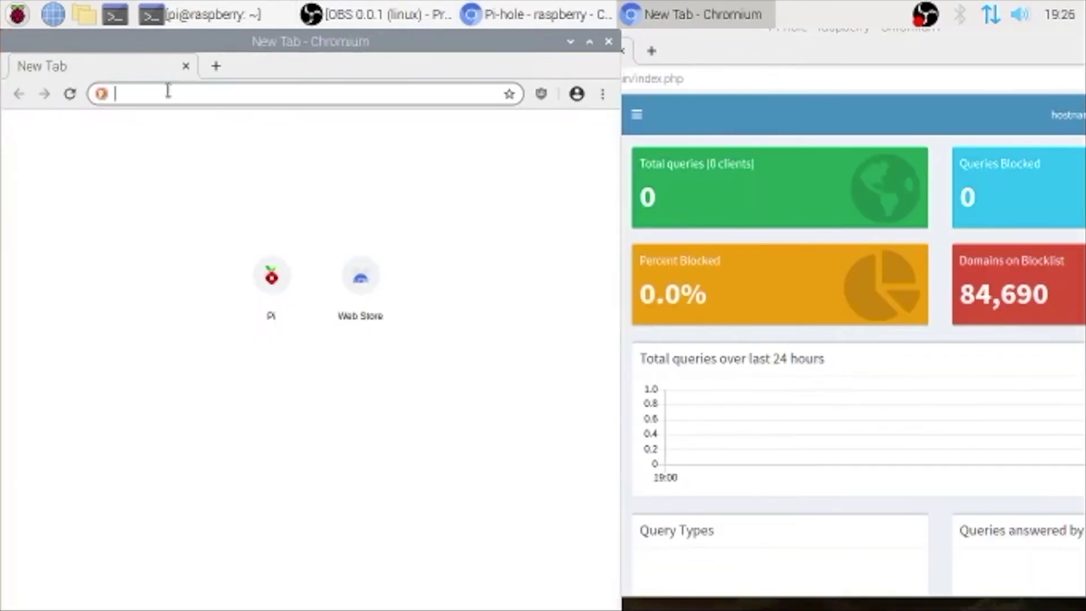
text(www)
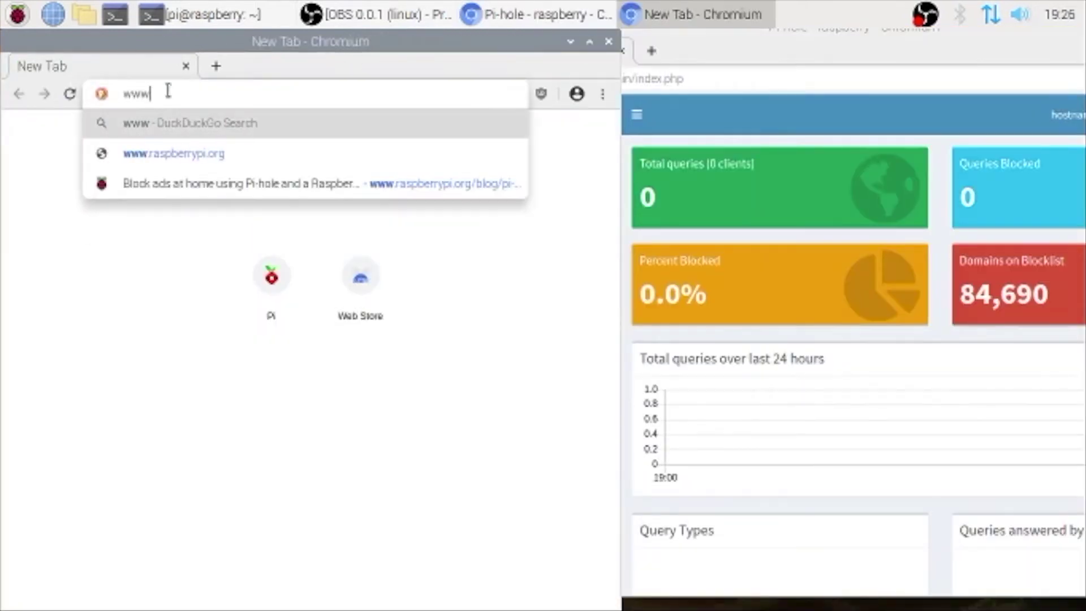
text(.y)
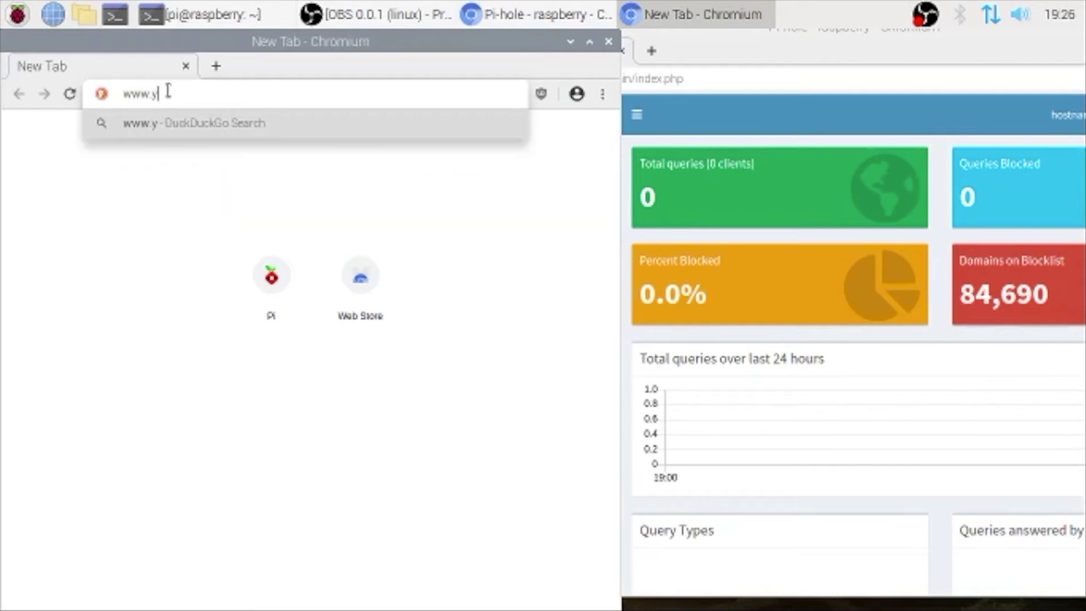
text(outube.com)
key(Return)
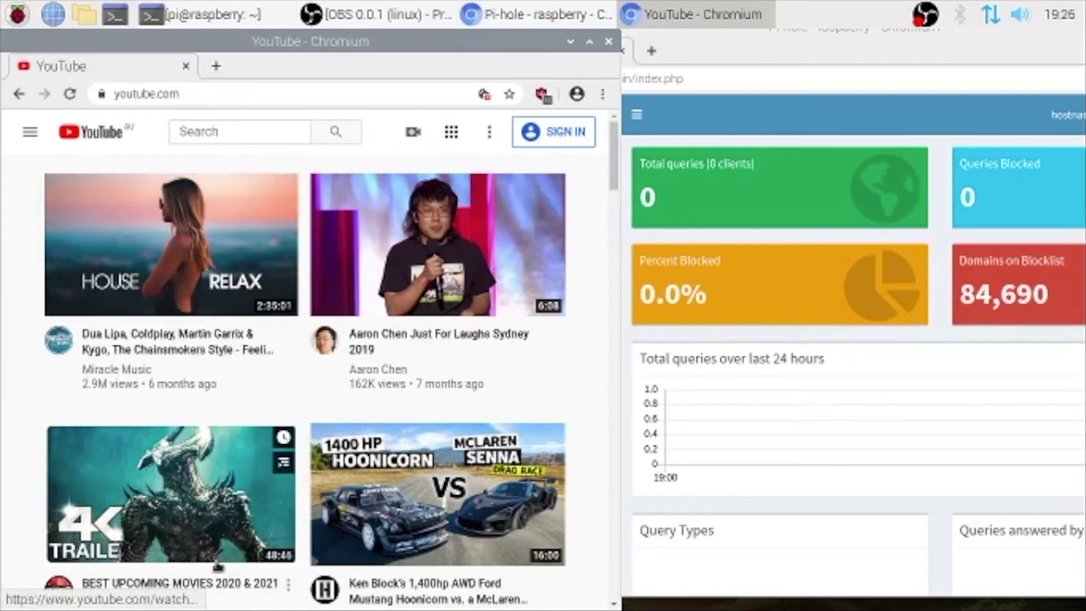
Open a House Relax music mix video, go back, then play the Just For Laughs Sydney 2019 video
click(255, 254)
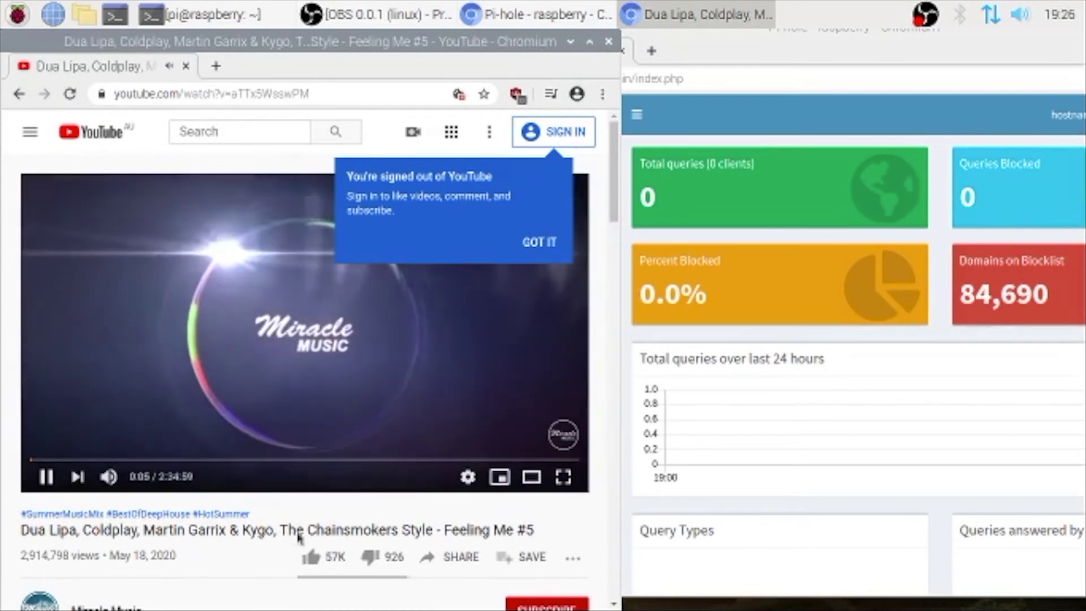
drag(69, 555, 20, 512)
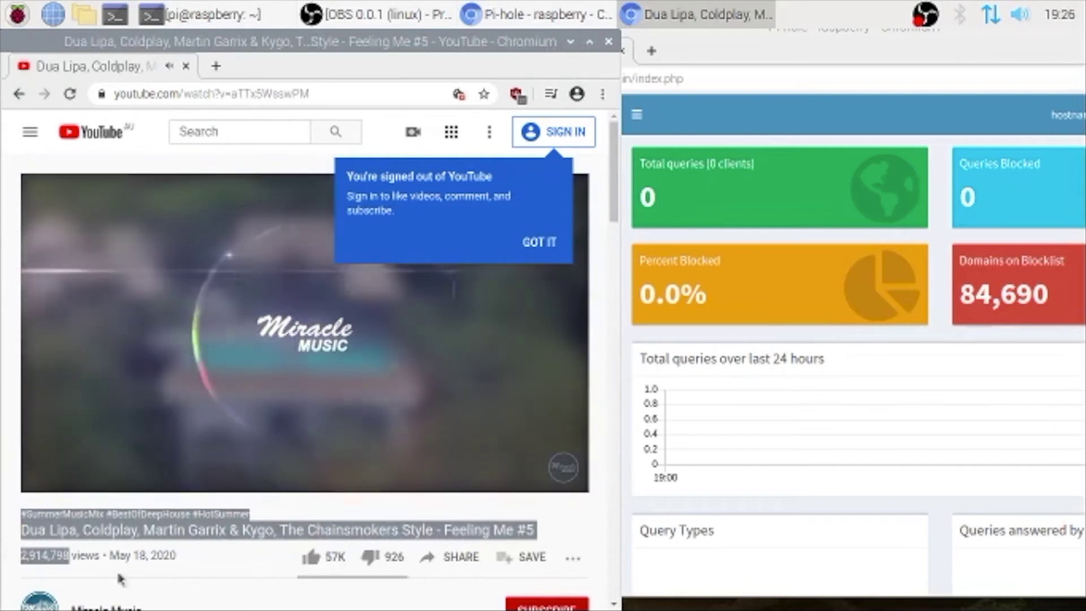
click(19, 93)
click(450, 283)
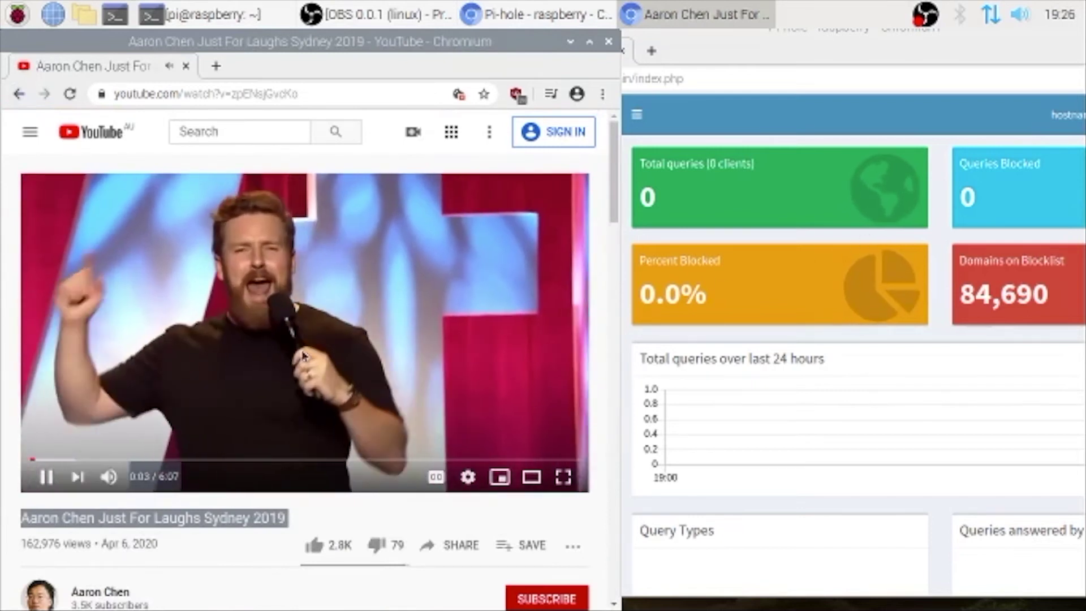
Pause the stand-up video and load cnn.com in its place
click(302, 354)
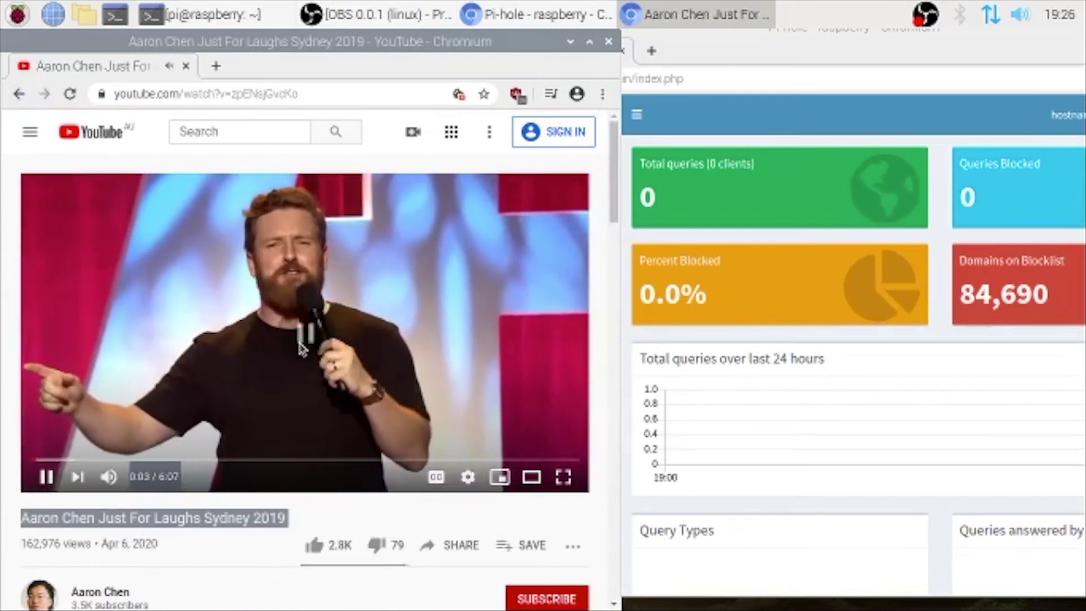
click(198, 92)
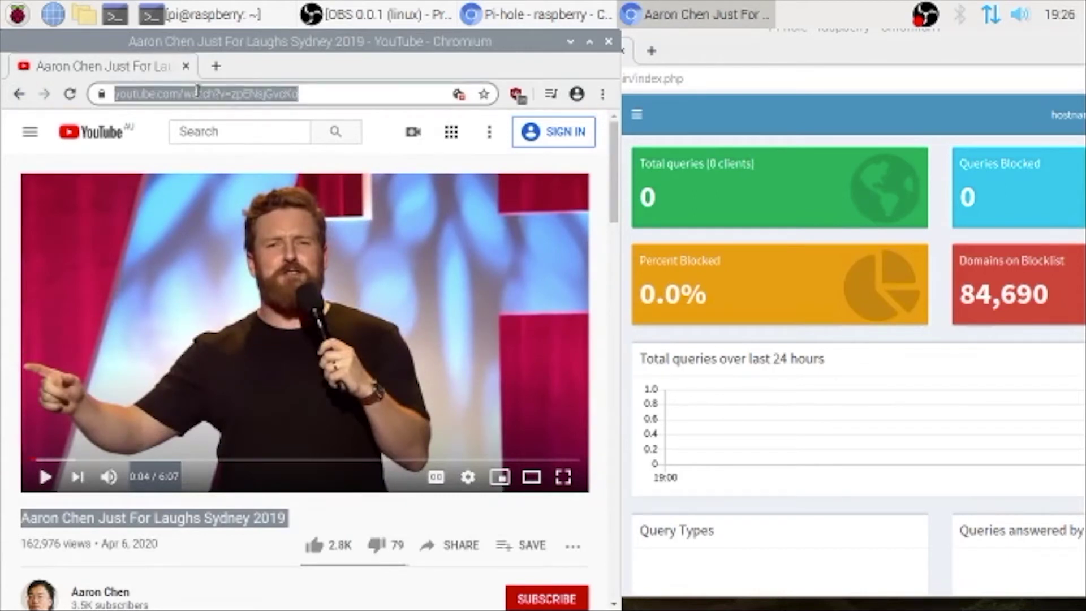
text(cn)
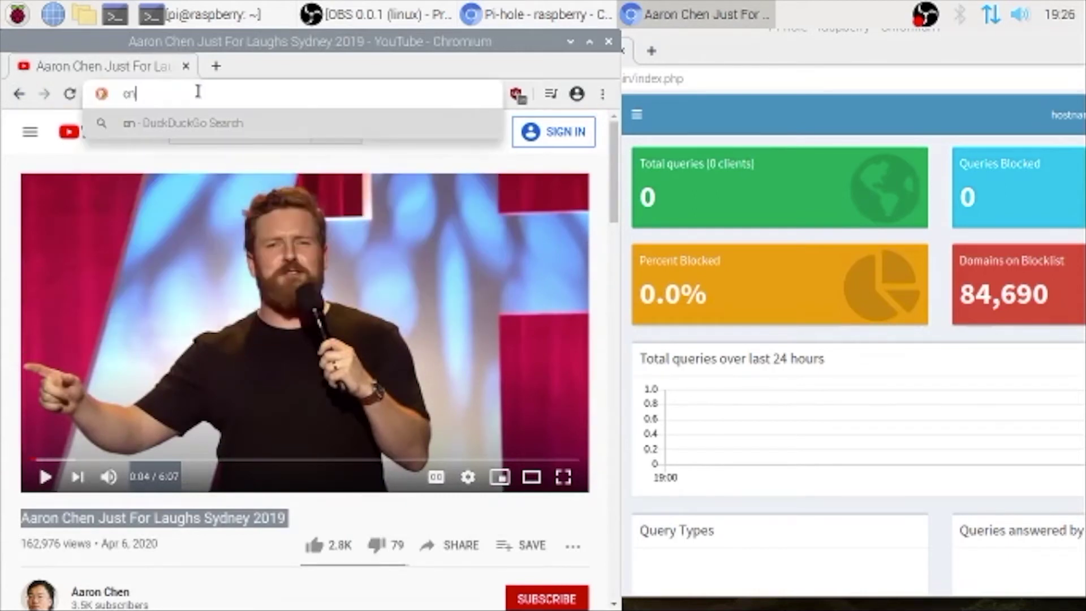
text(n.com)
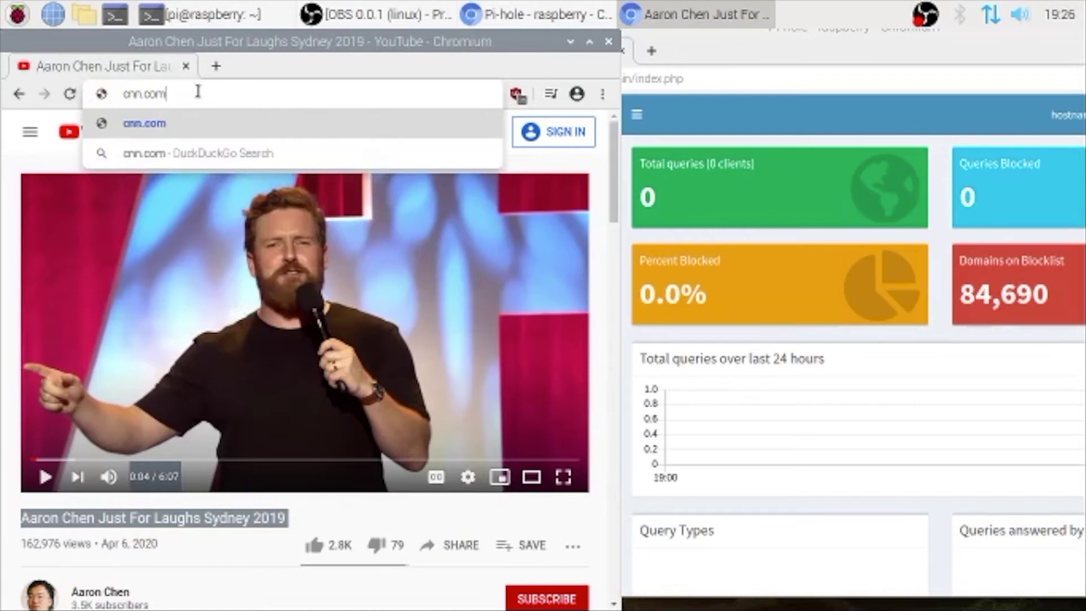
key(Return)
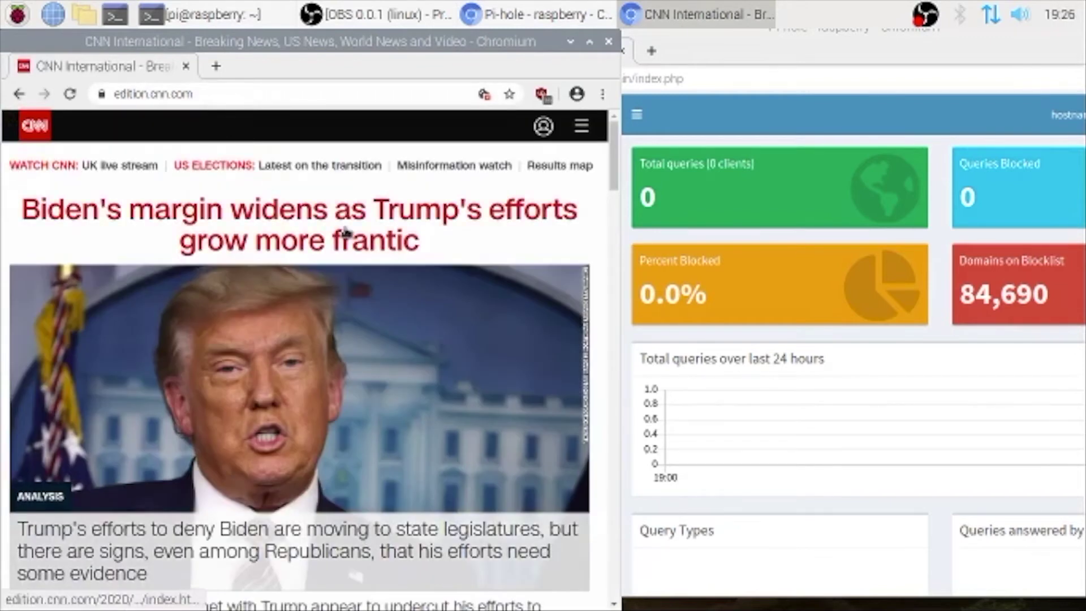
Maximize the Chromium window to fill the whole screen
scroll(346, 232, down, 8)
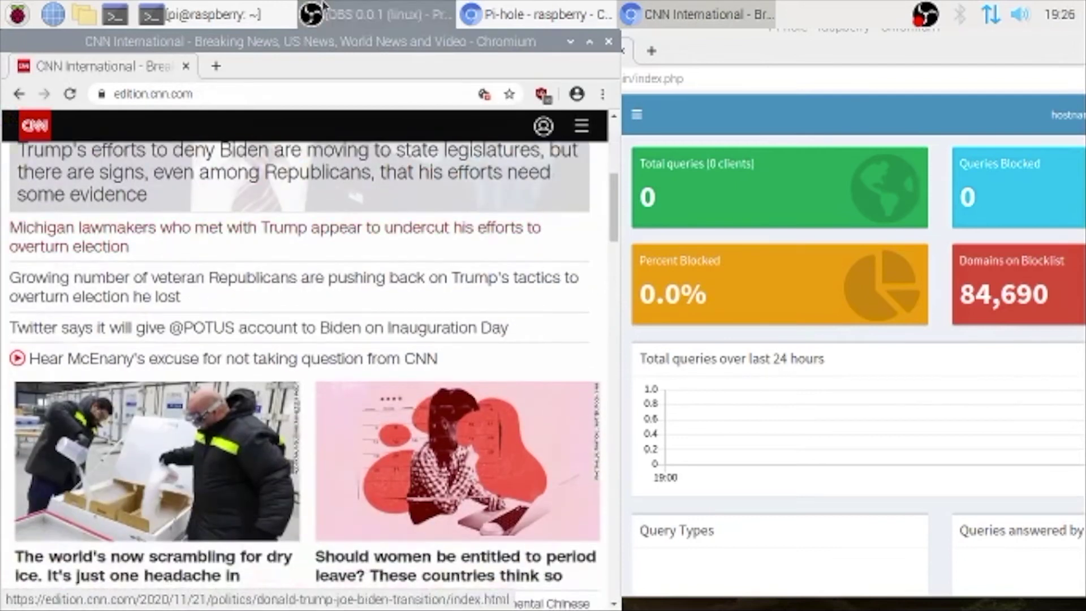
double_click(465, 43)
scroll(637, 342, down, 3)
scroll(638, 344, up, 5)
Scroll through the CNN International home page's video stories and 'Photos you should see' section
scroll(638, 343, down, 10)
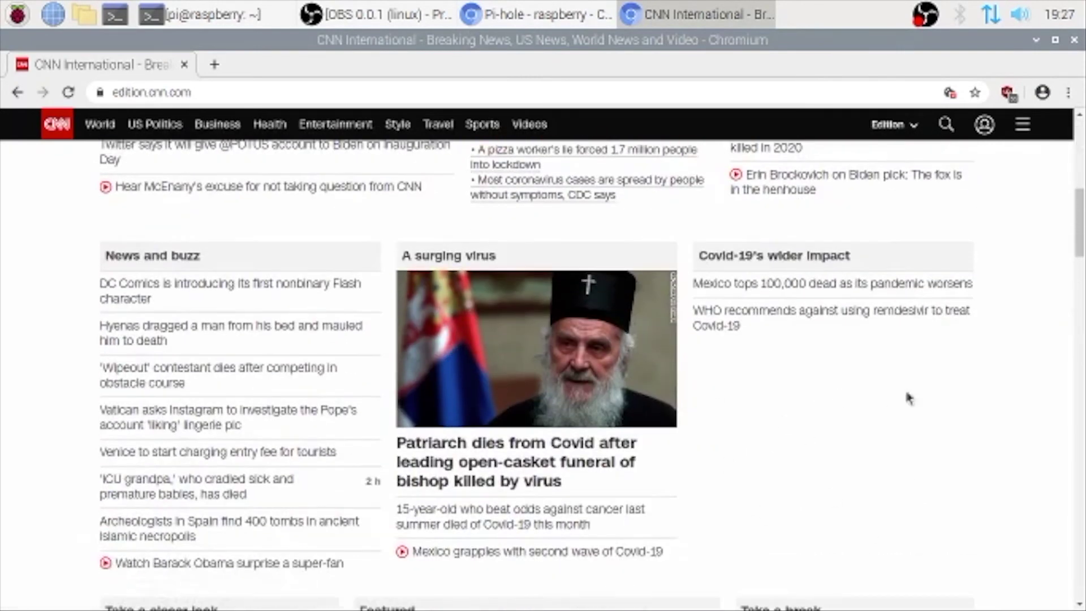
scroll(845, 443, down, 12)
scroll(845, 443, down, 4)
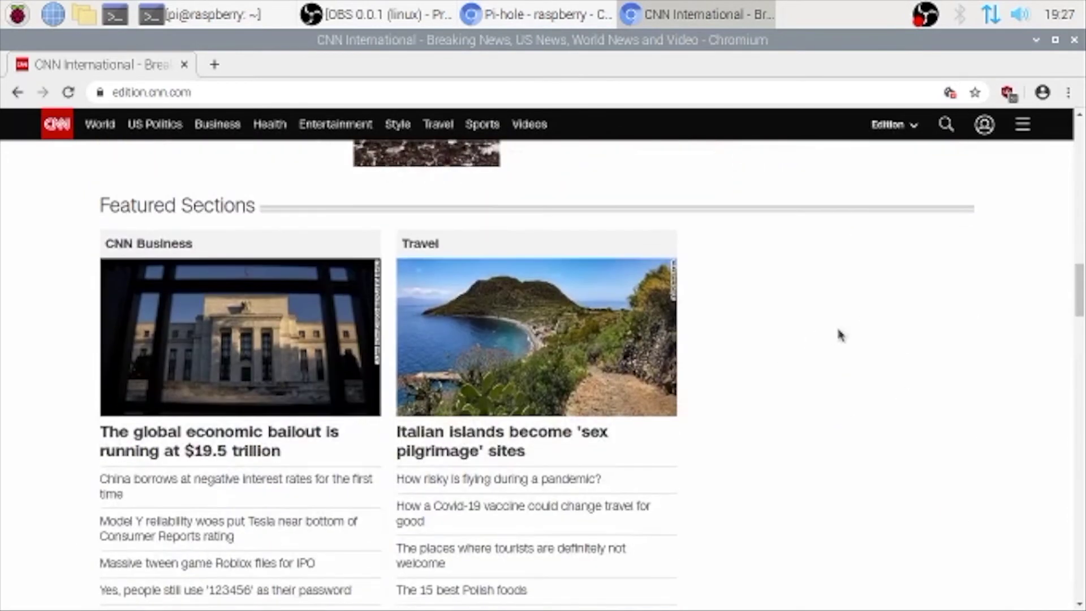
scroll(839, 334, down, 9)
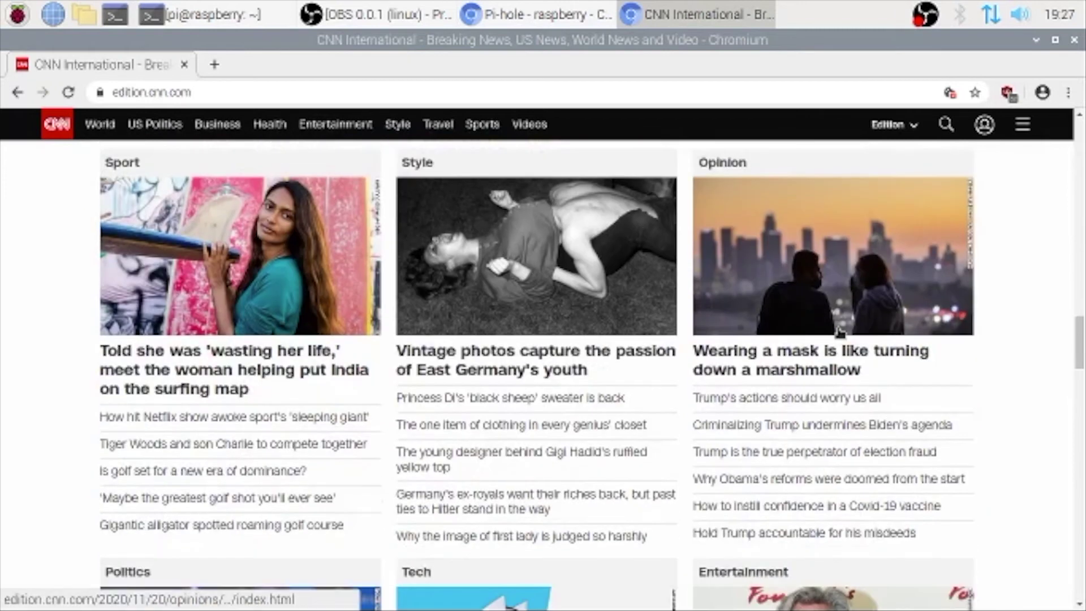
scroll(840, 334, down, 4)
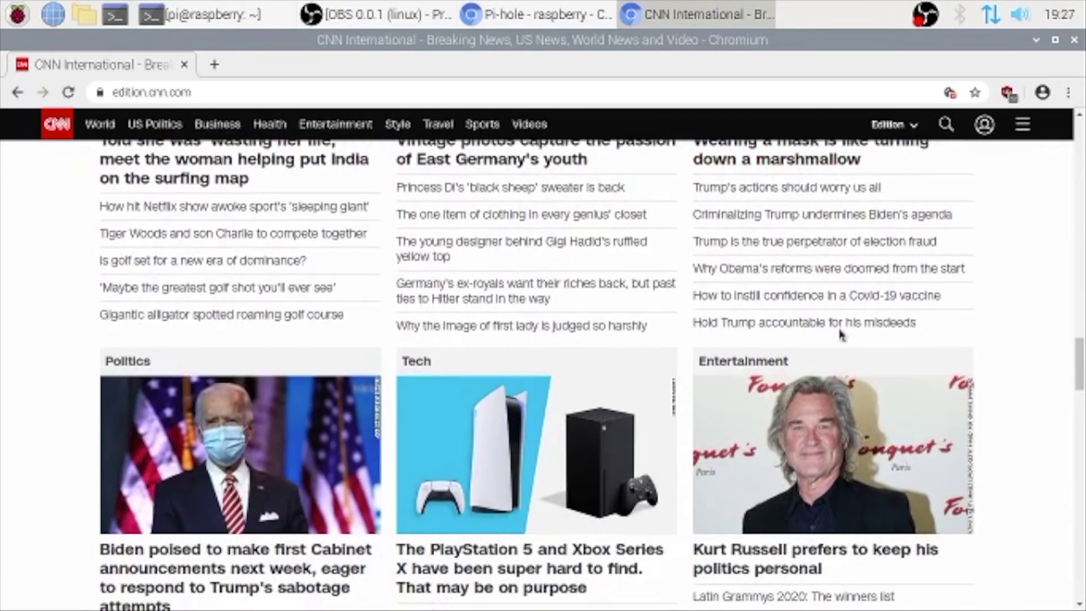
scroll(841, 334, down, 8)
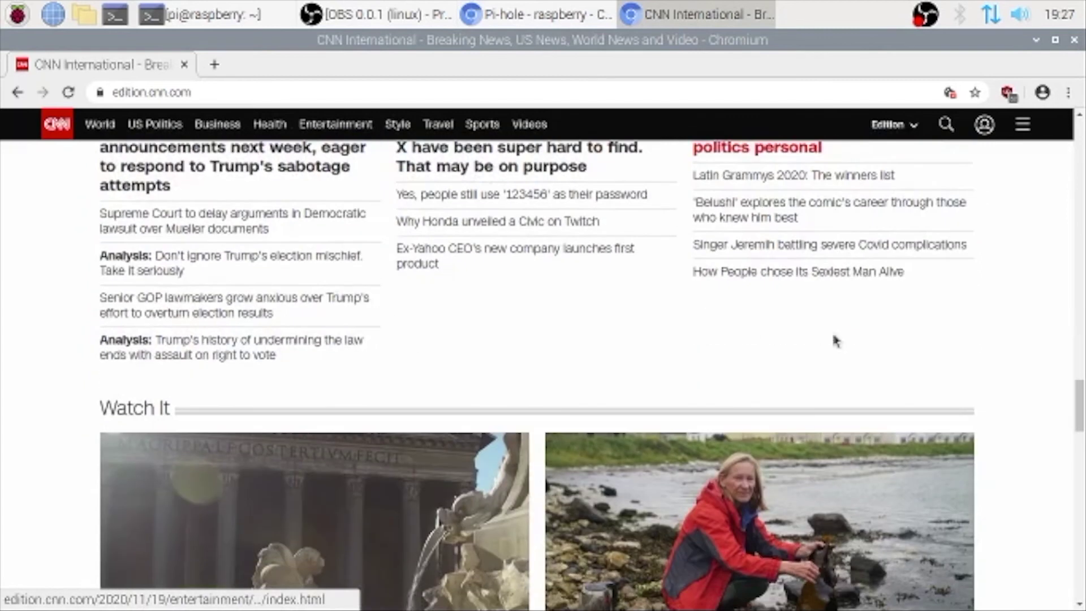
scroll(855, 333, down, 6)
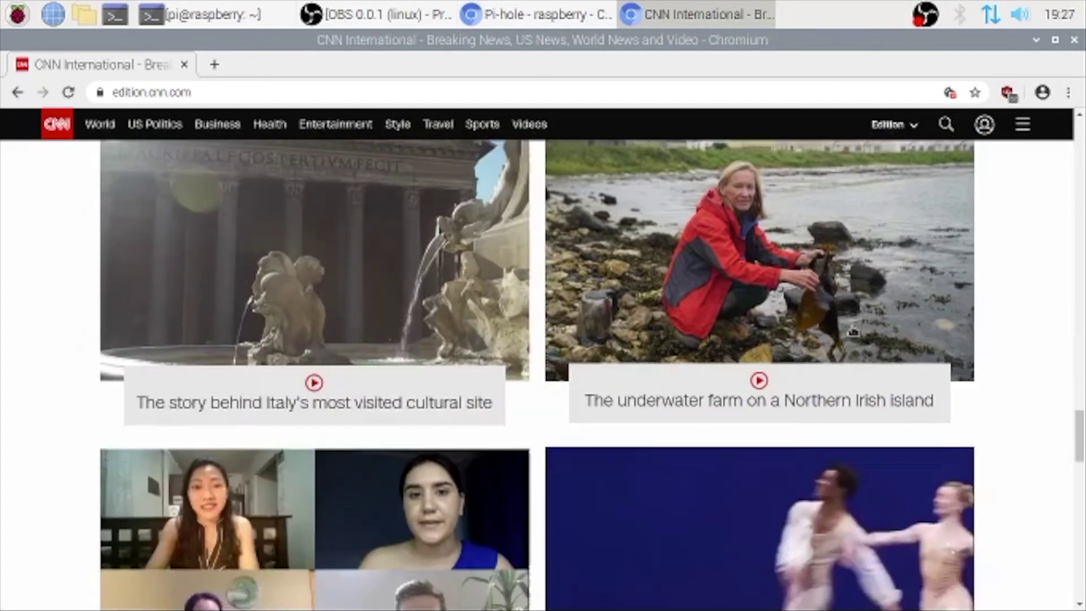
scroll(854, 332, down, 6)
scroll(853, 333, down, 7)
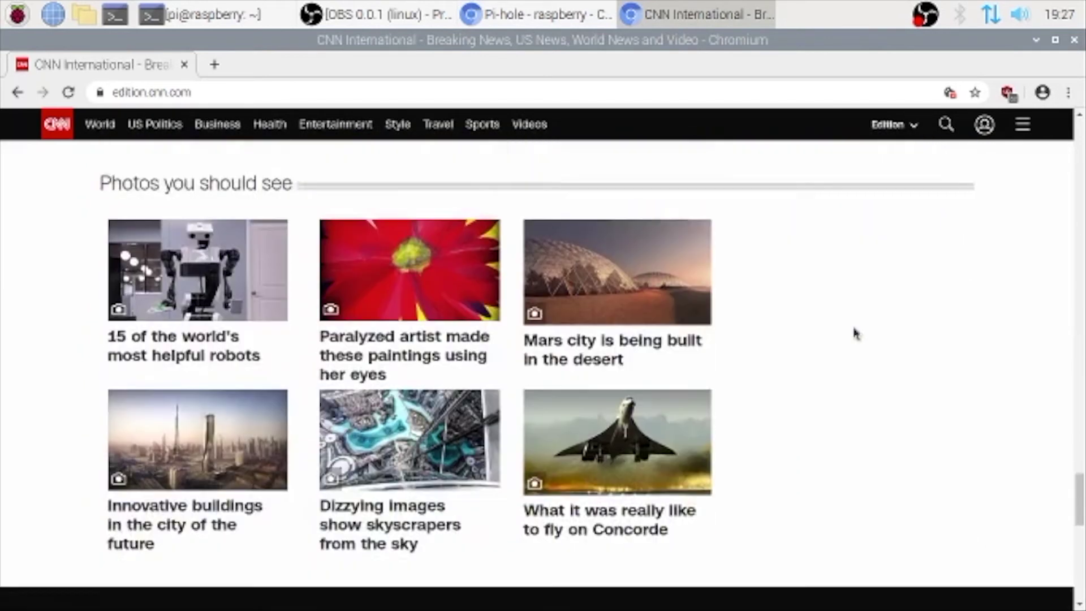
scroll(897, 309, up, 2)
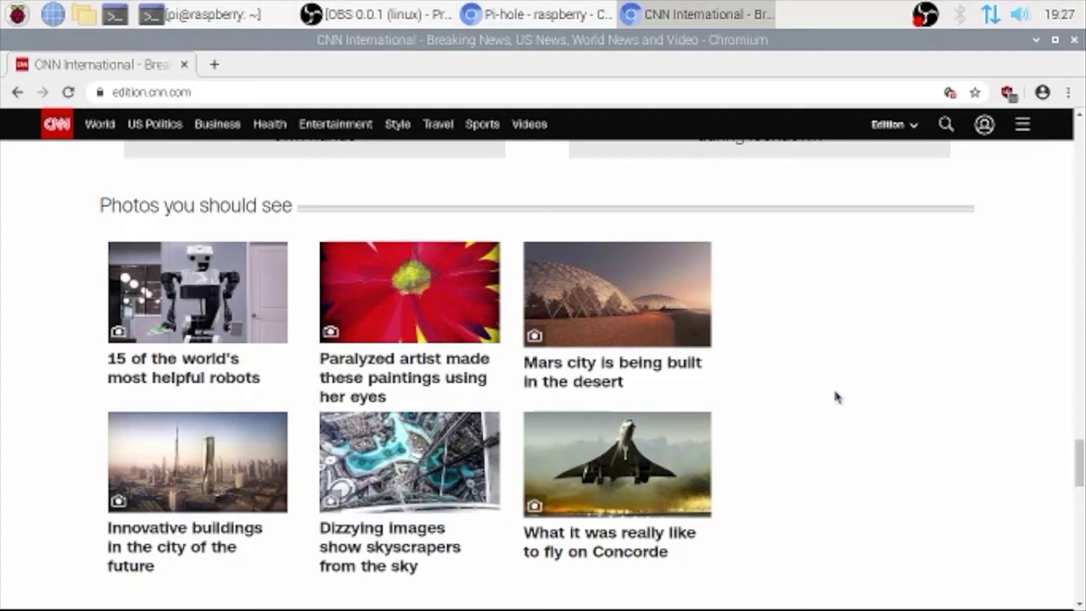
scroll(838, 397, down, 15)
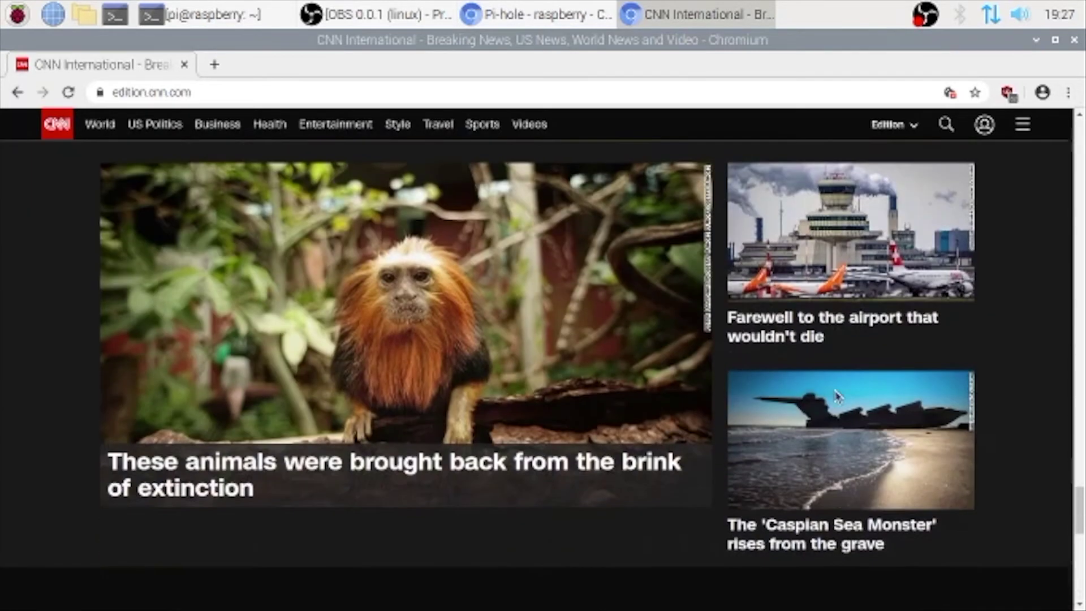
scroll(836, 391, down, 2)
scroll(836, 391, up, 15)
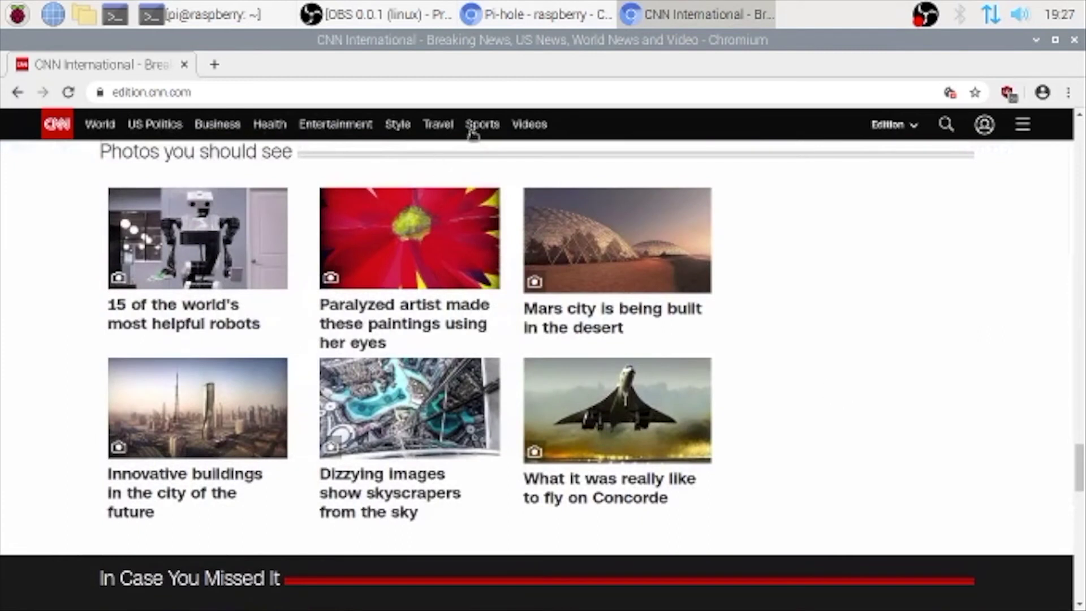
Load the facebook.com login page, then close that browser window
click(275, 90)
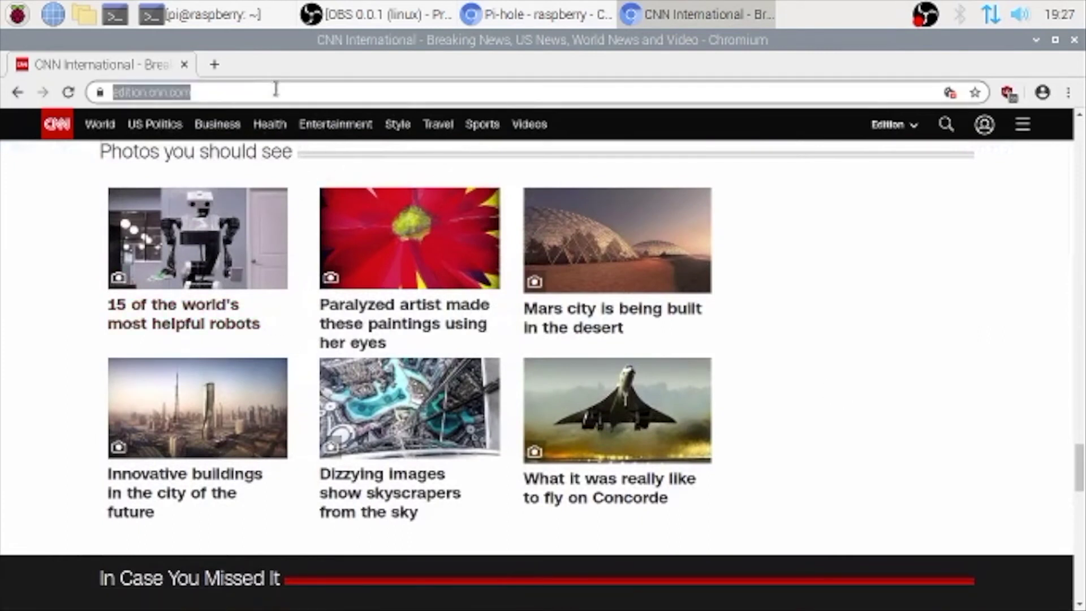
text(facebook)
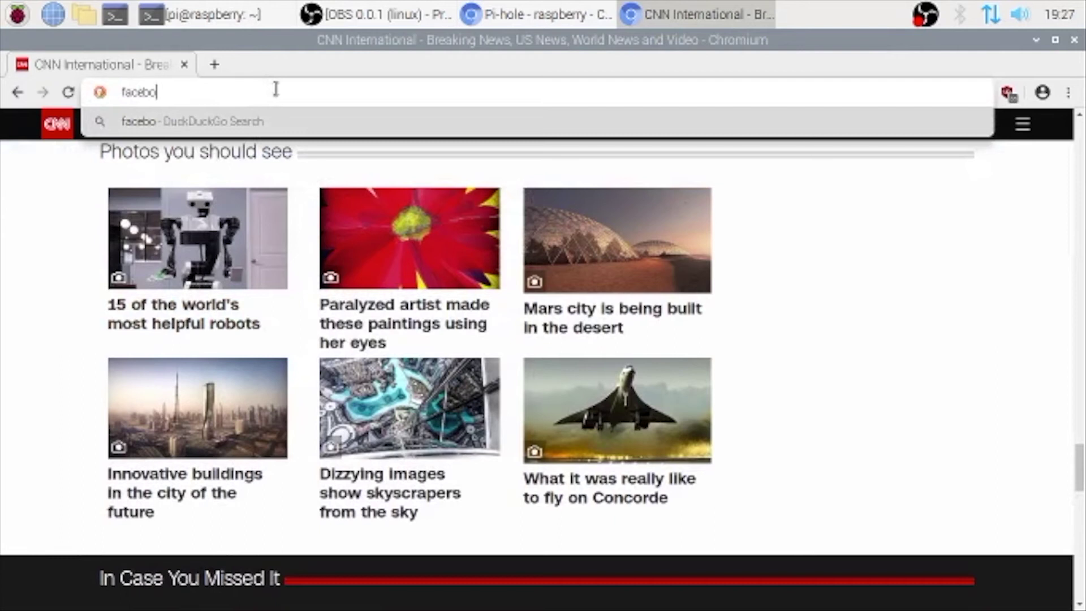
text(.com)
key(Return)
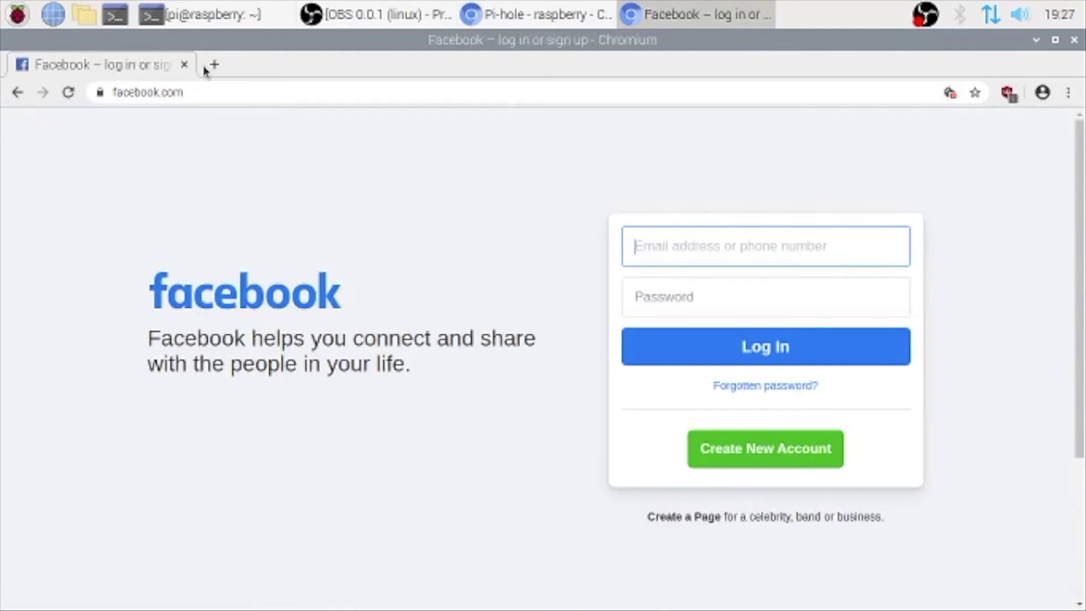
click(184, 64)
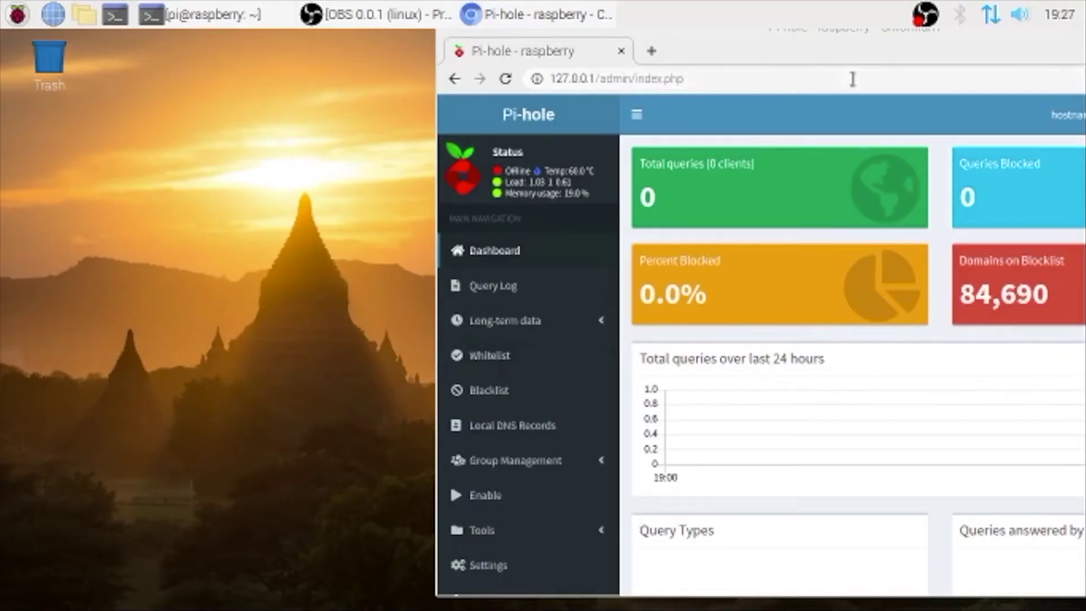
Move the Pi-hole window fully on screen and reload the dashboard to show 1,251 queries, 238 blocked
drag(872, 46, 552, 40)
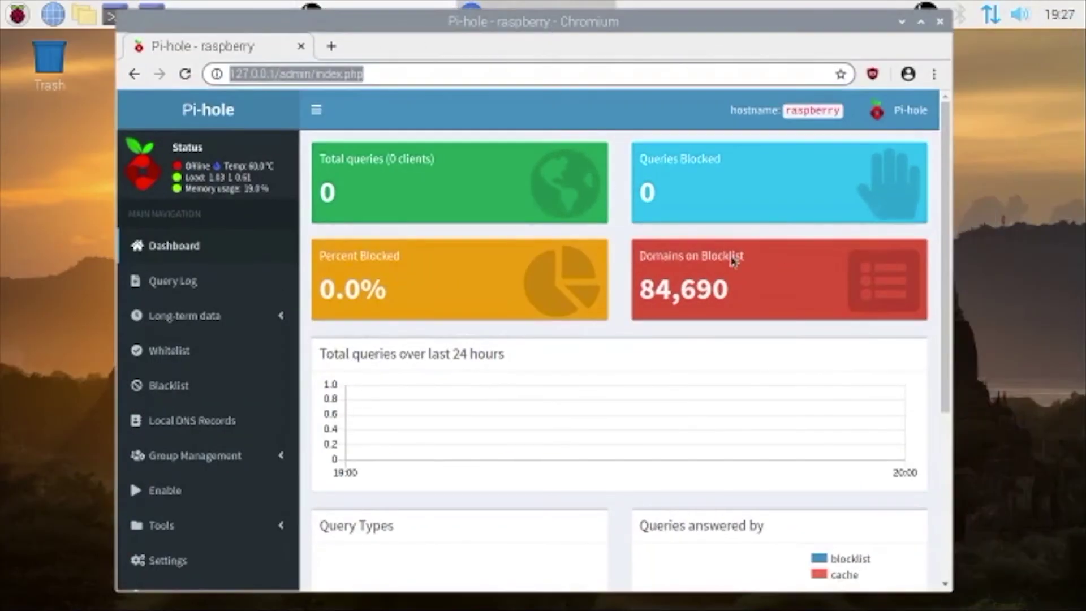
click(171, 247)
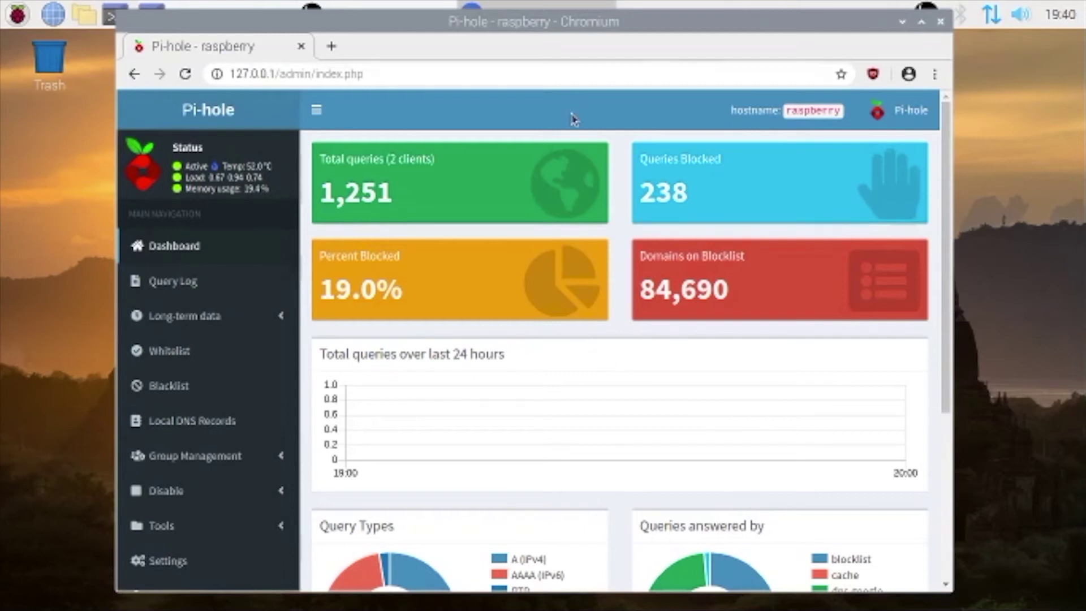
scroll(540, 291, down, 4)
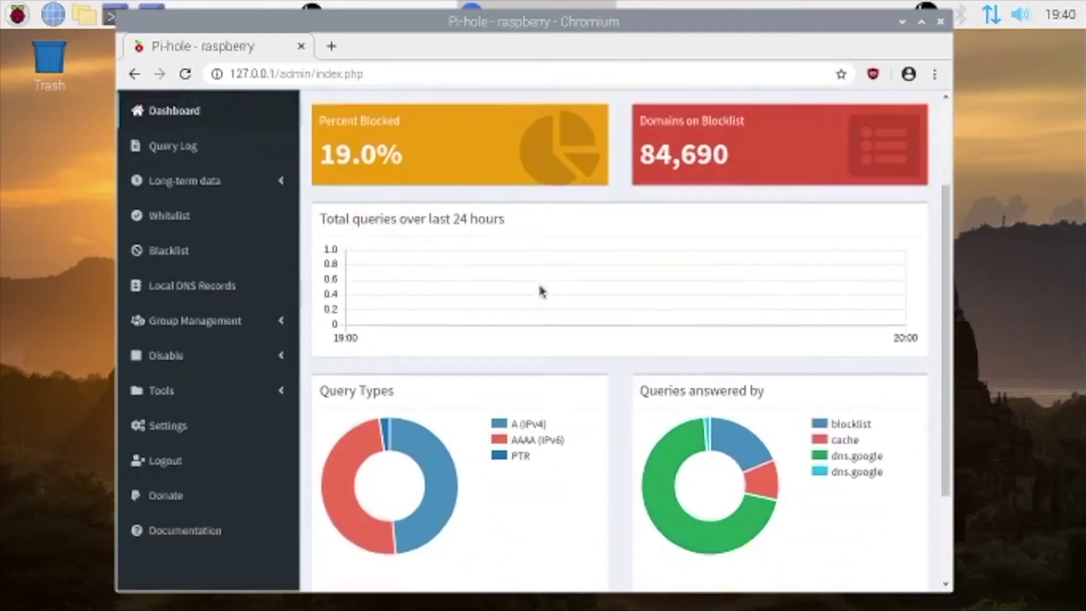
mouse_move(709, 356)
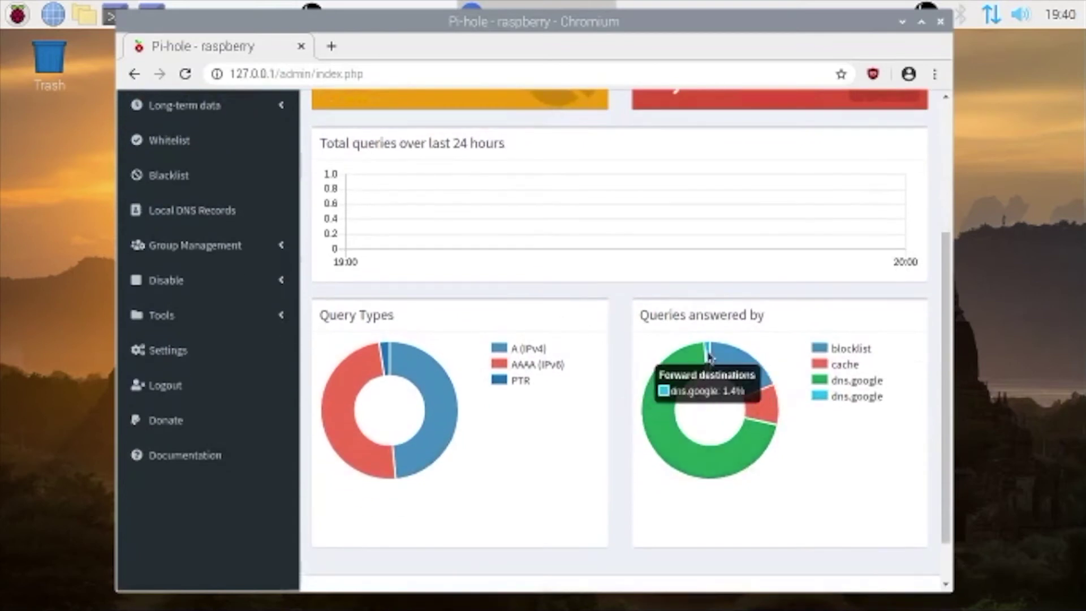
mouse_move(746, 362)
mouse_move(776, 406)
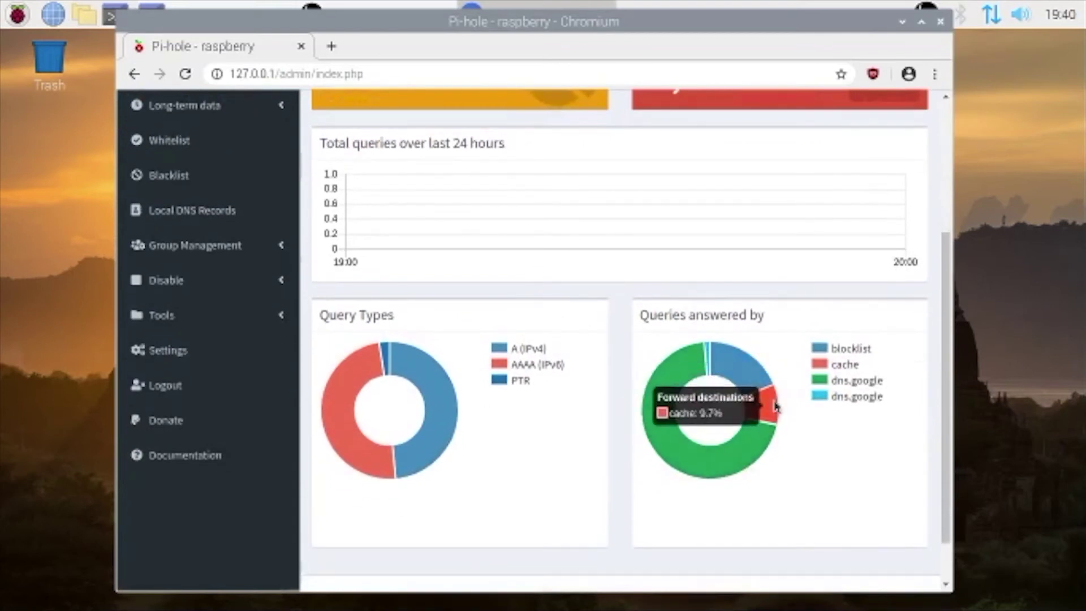
mouse_move(767, 443)
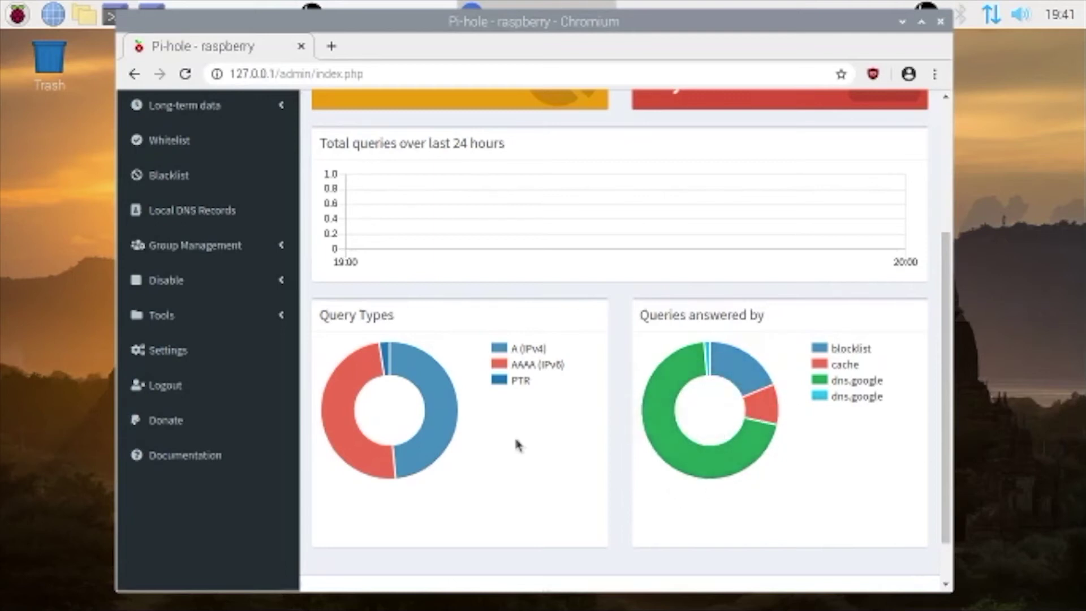
mouse_move(385, 350)
scroll(477, 491, down, 2)
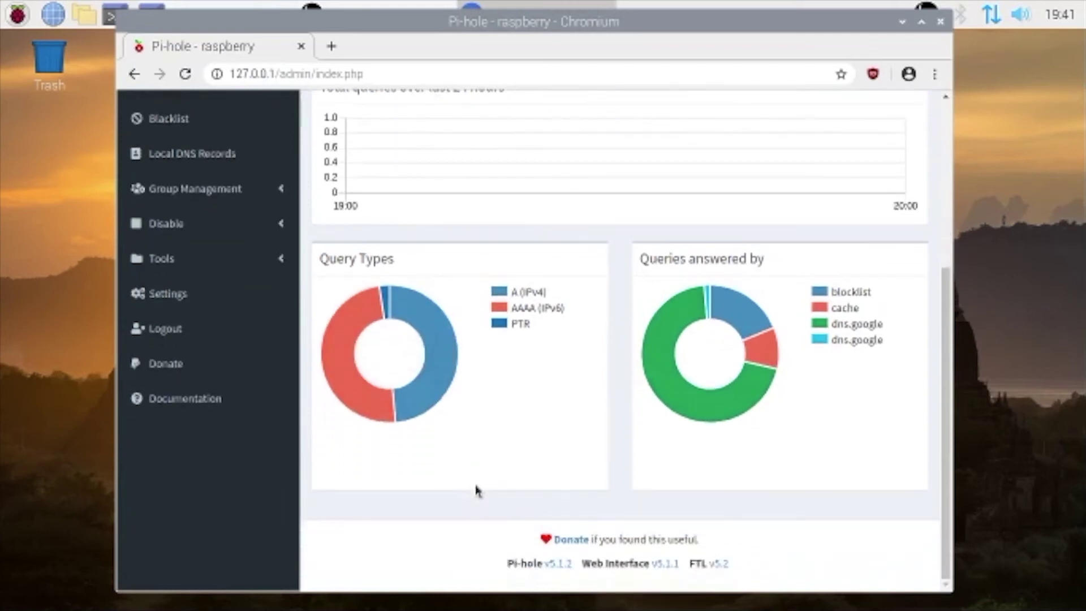
scroll(477, 491, up, 4)
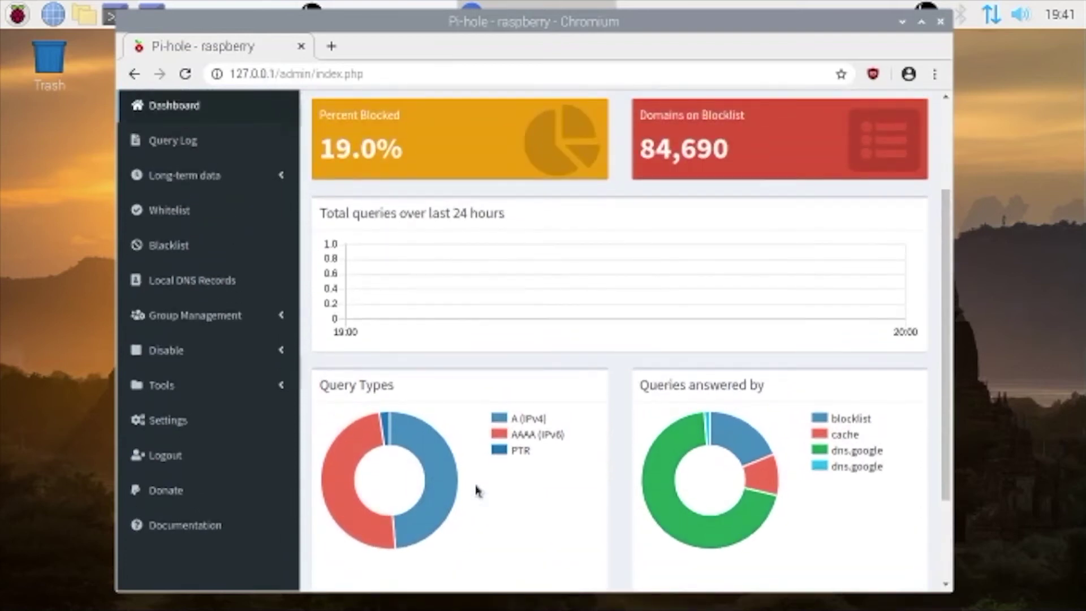
scroll(477, 491, up, 4)
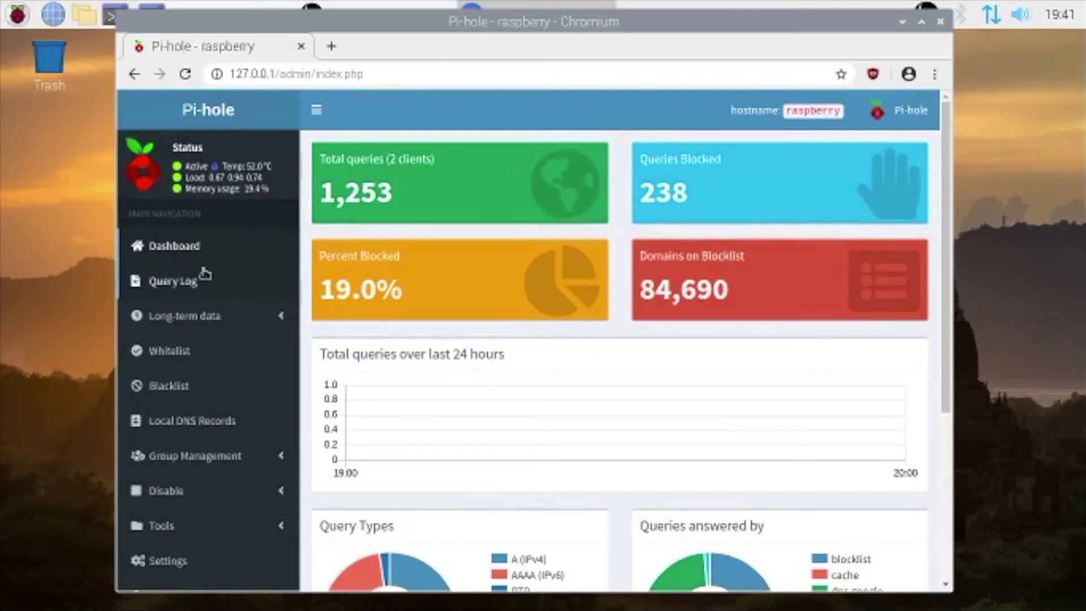
Open the Query Log of recent DNS queries and view entries 11–20
click(209, 282)
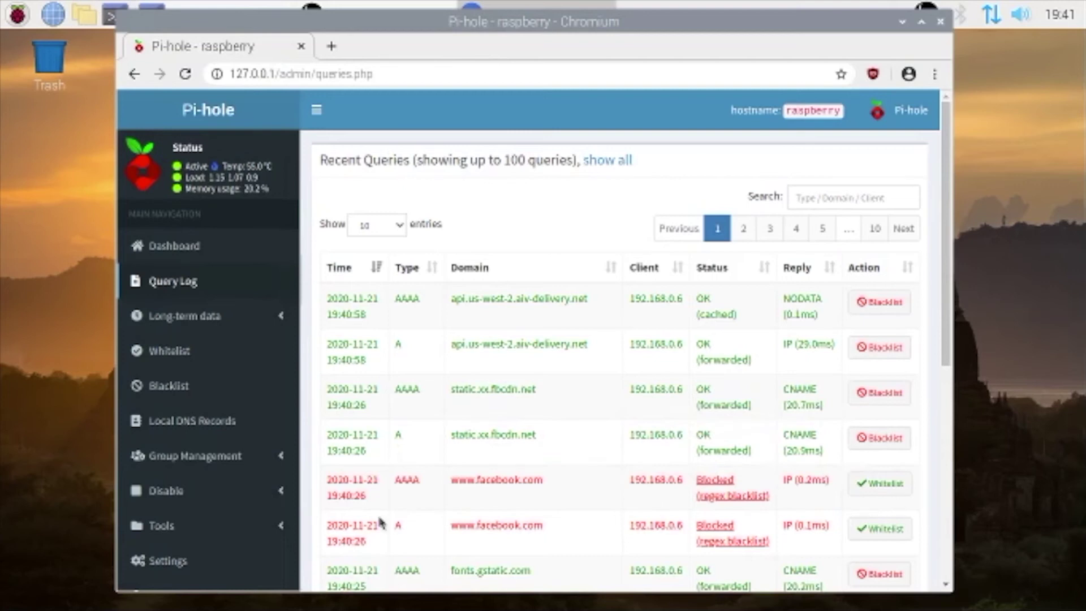
scroll(498, 523, down, 3)
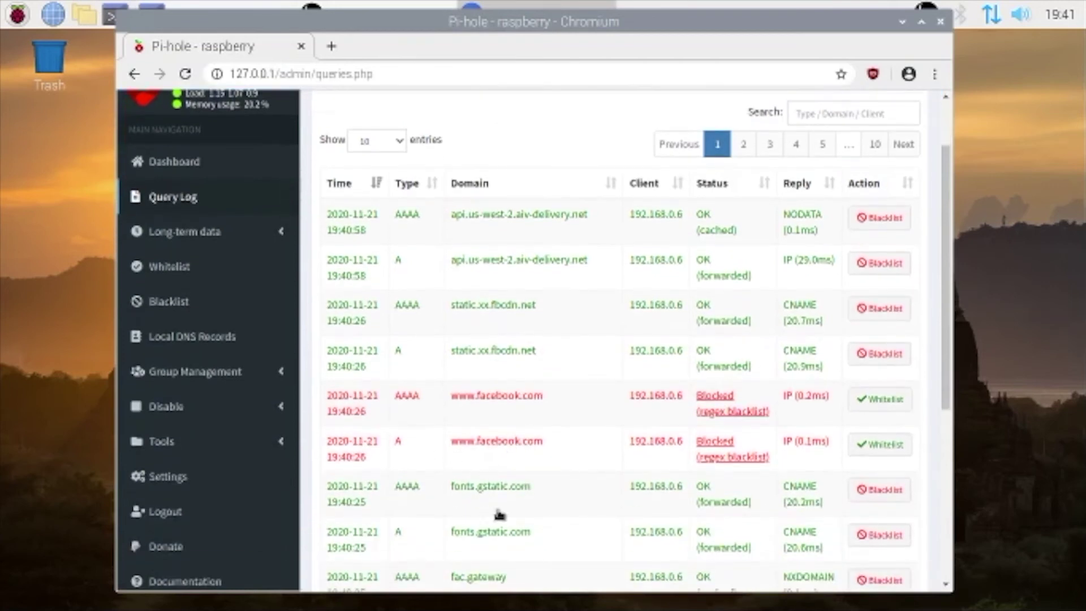
scroll(499, 515, down, 5)
scroll(500, 515, down, 5)
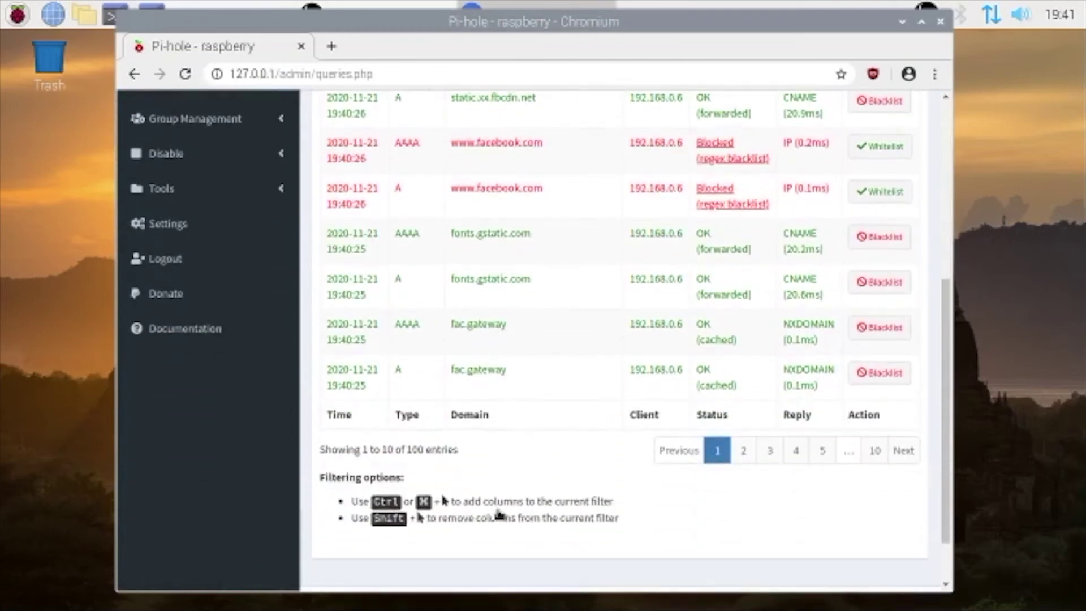
click(744, 460)
scroll(714, 453, up, 10)
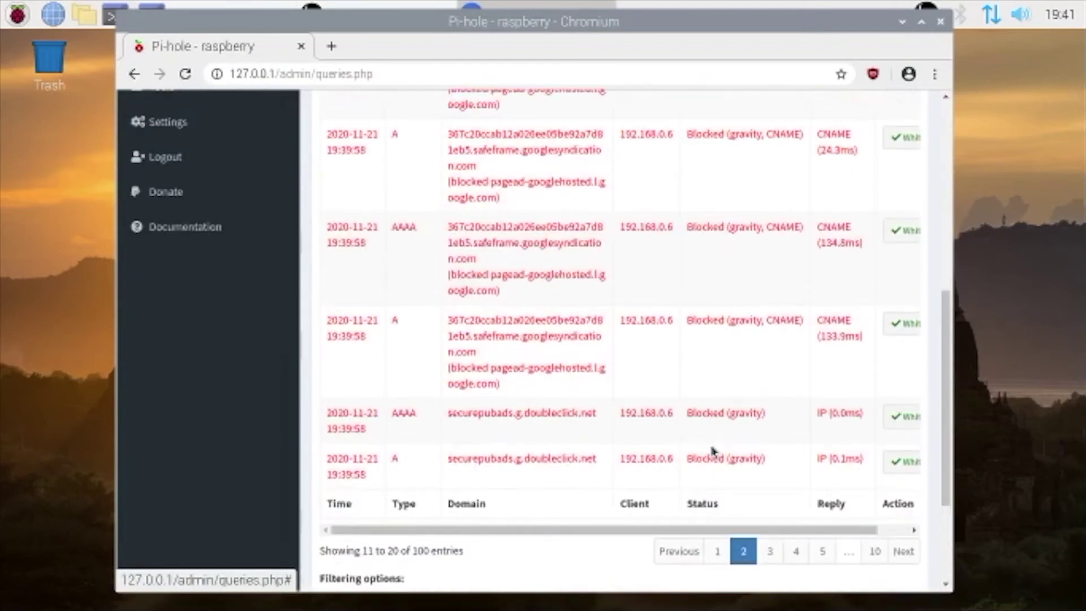
scroll(714, 452, up, 8)
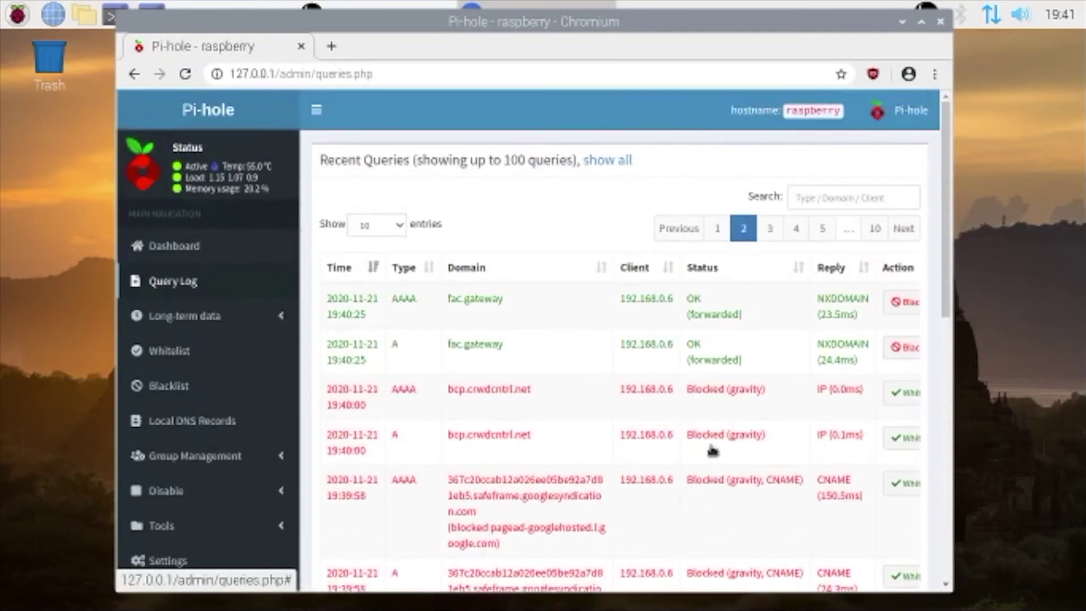
scroll(590, 425, down, 6)
scroll(590, 424, down, 8)
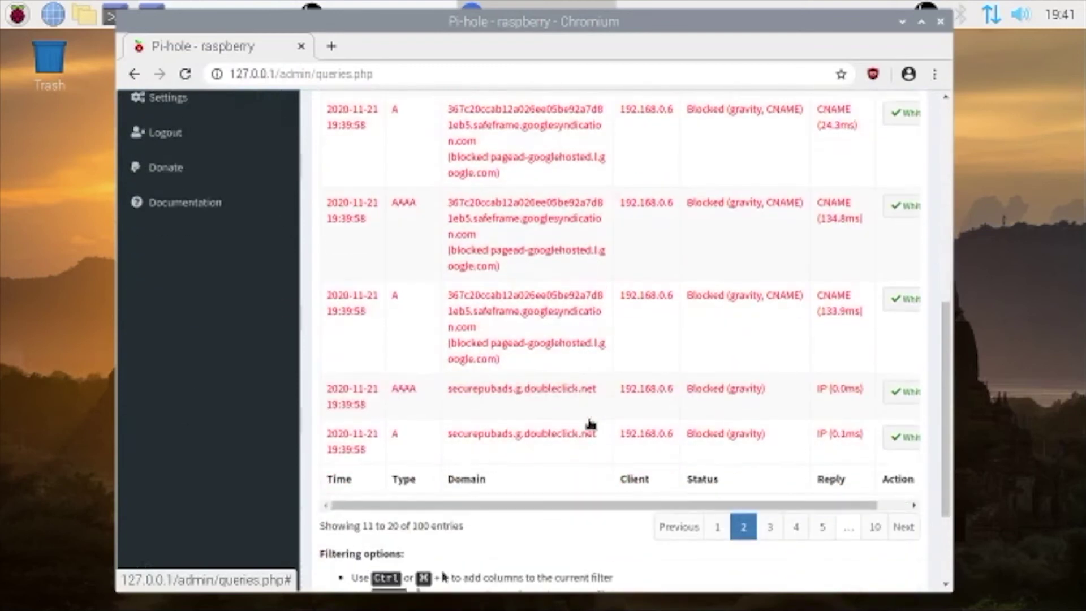
Page through query log pages 3, 4 and 5, reaching gravity-blocked domains like cdn.optimizely.com
click(768, 400)
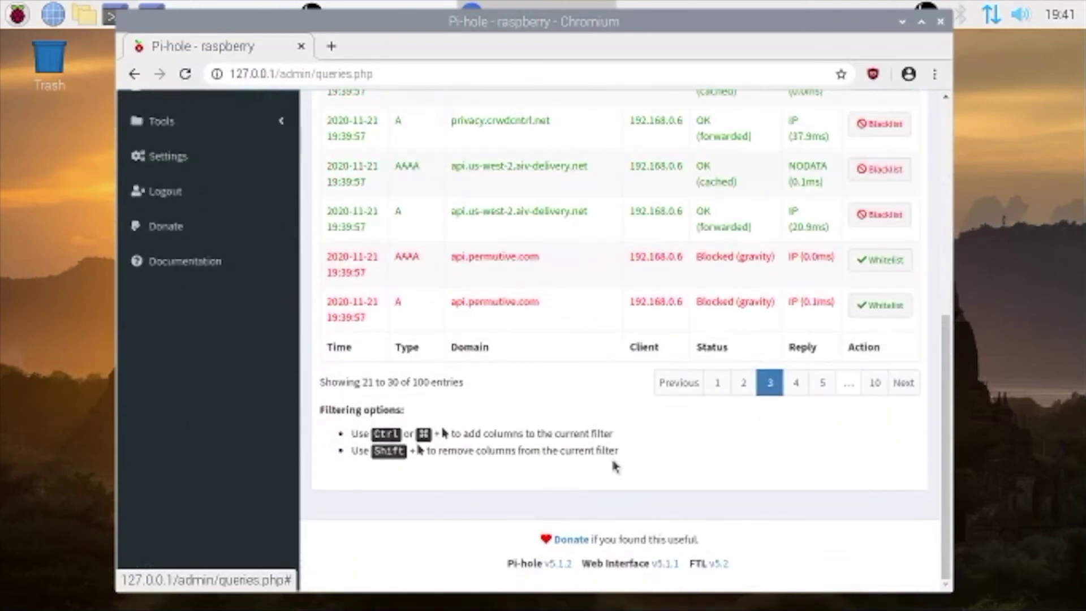
scroll(614, 468, up, 7)
scroll(614, 466, down, 5)
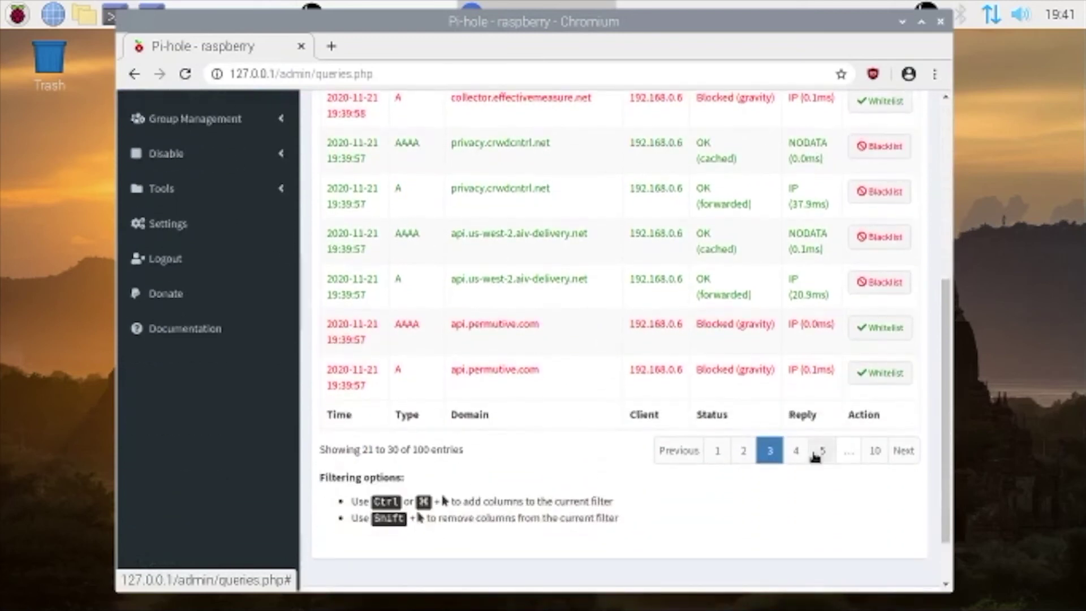
click(796, 462)
scroll(649, 432, up, 5)
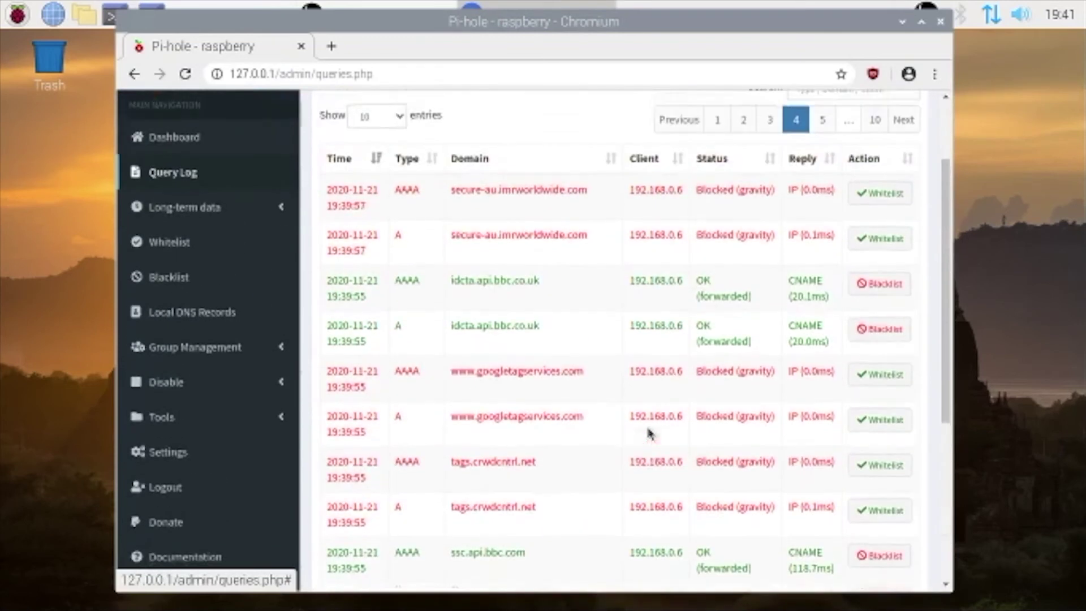
scroll(649, 433, down, 4)
scroll(649, 432, down, 3)
click(823, 408)
scroll(545, 356, up, 10)
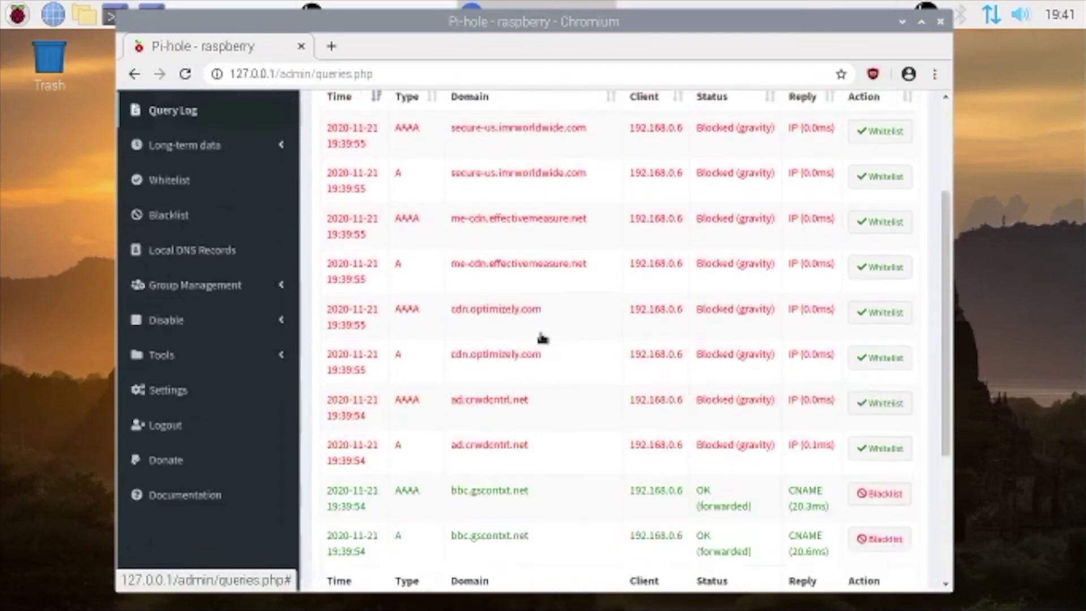
scroll(542, 338, down, 1)
scroll(542, 337, up, 2)
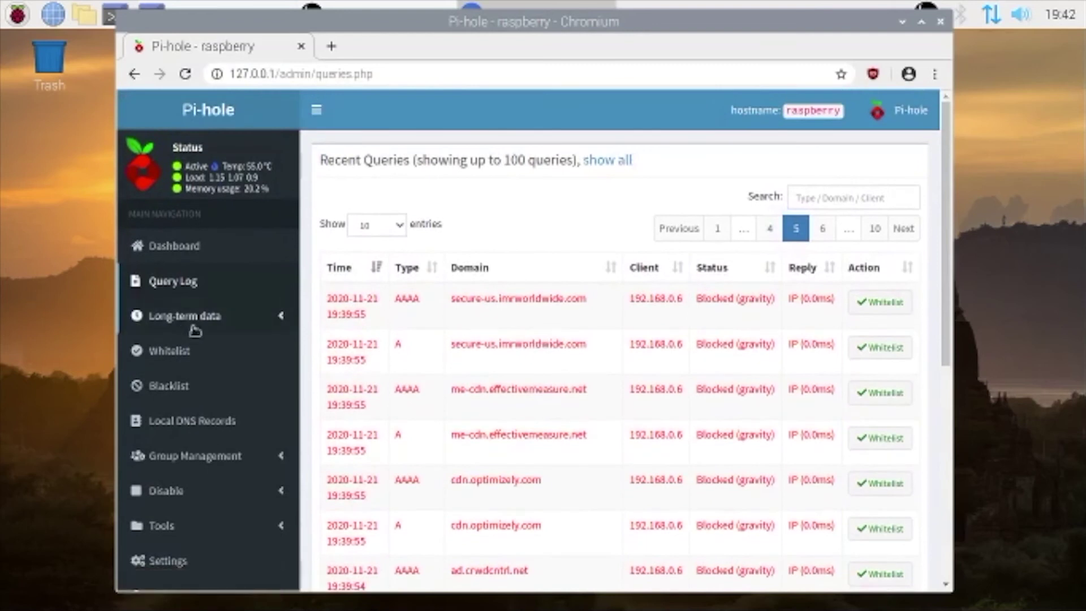
Expand Long-term data and view the long-term Graphics statistics page
click(210, 319)
click(194, 348)
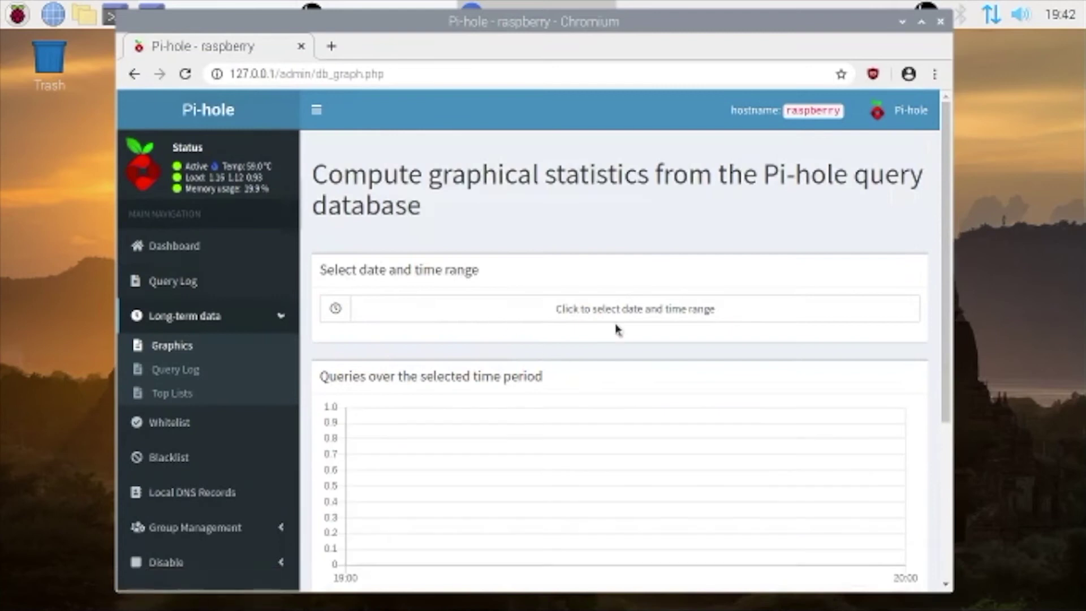
scroll(609, 401, down, 5)
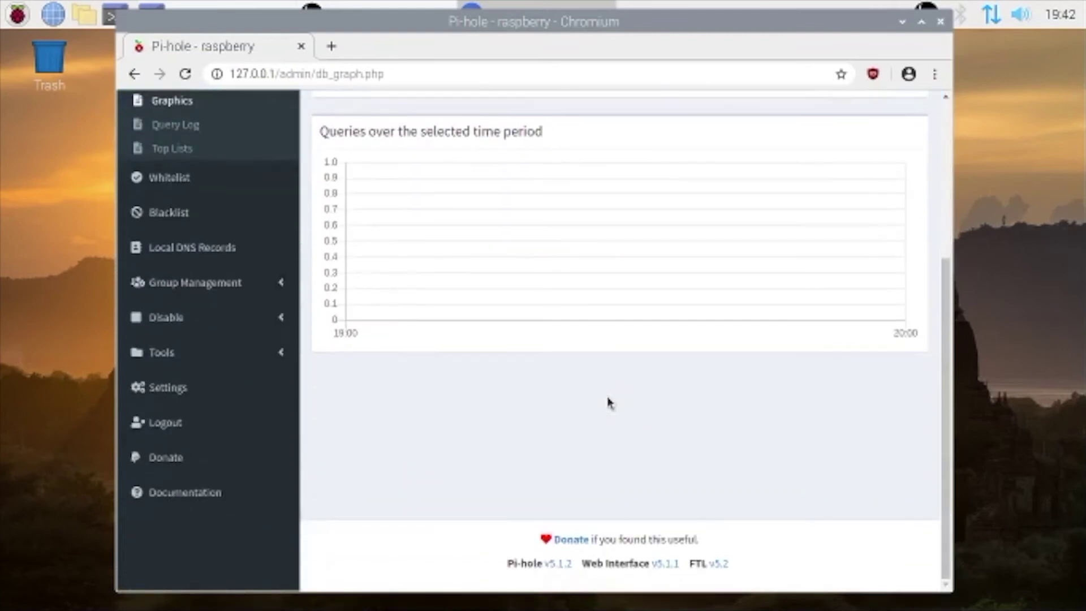
scroll(608, 403, up, 5)
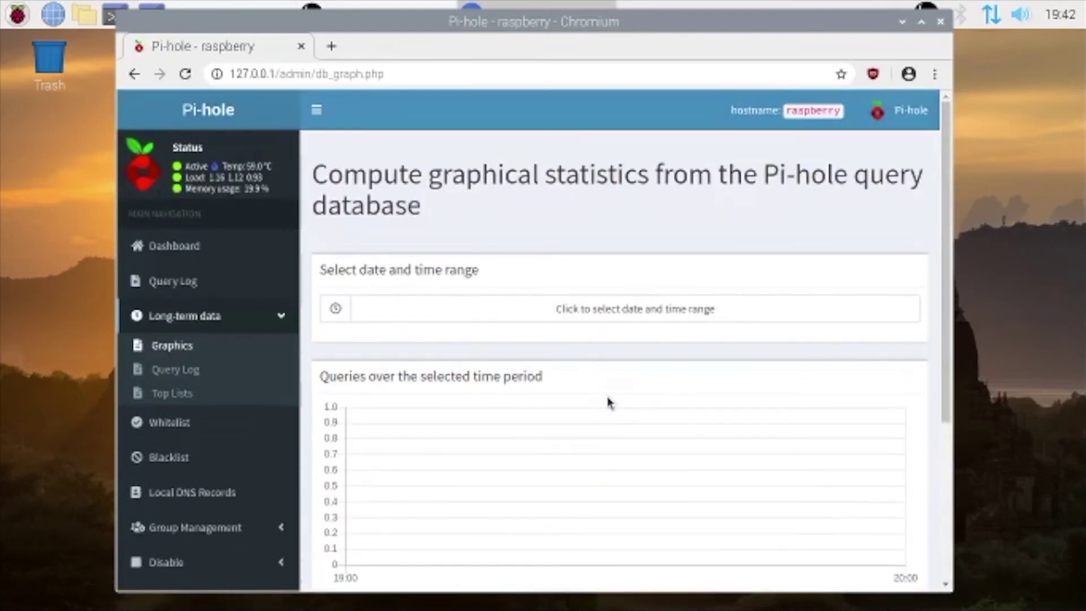
Open the long-term Query Log, which shows zero queries and an empty table
click(192, 370)
scroll(509, 401, down, 1)
scroll(510, 400, down, 9)
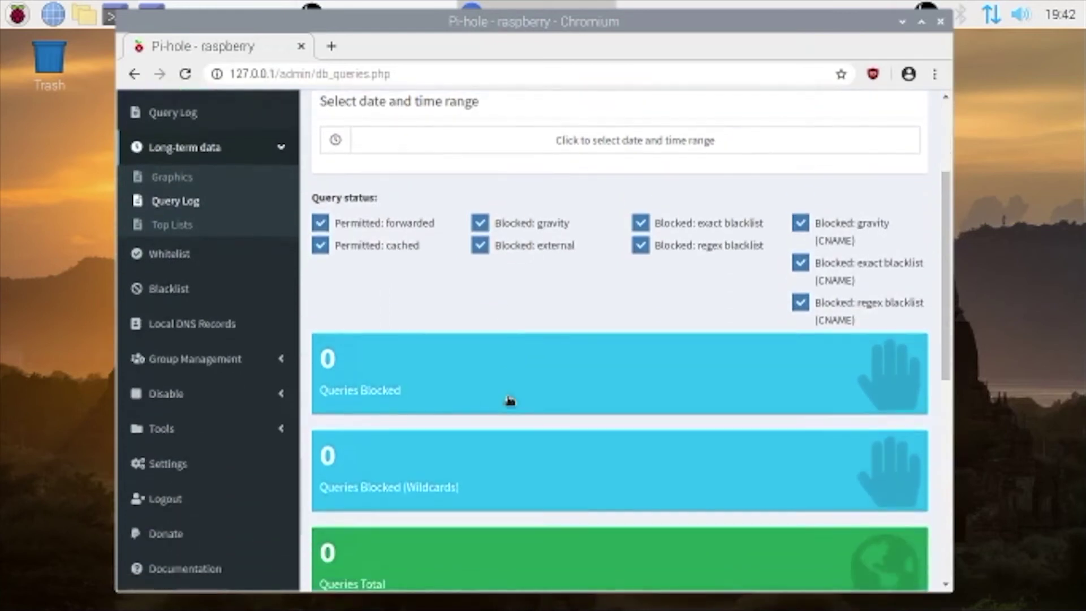
scroll(510, 403, down, 2)
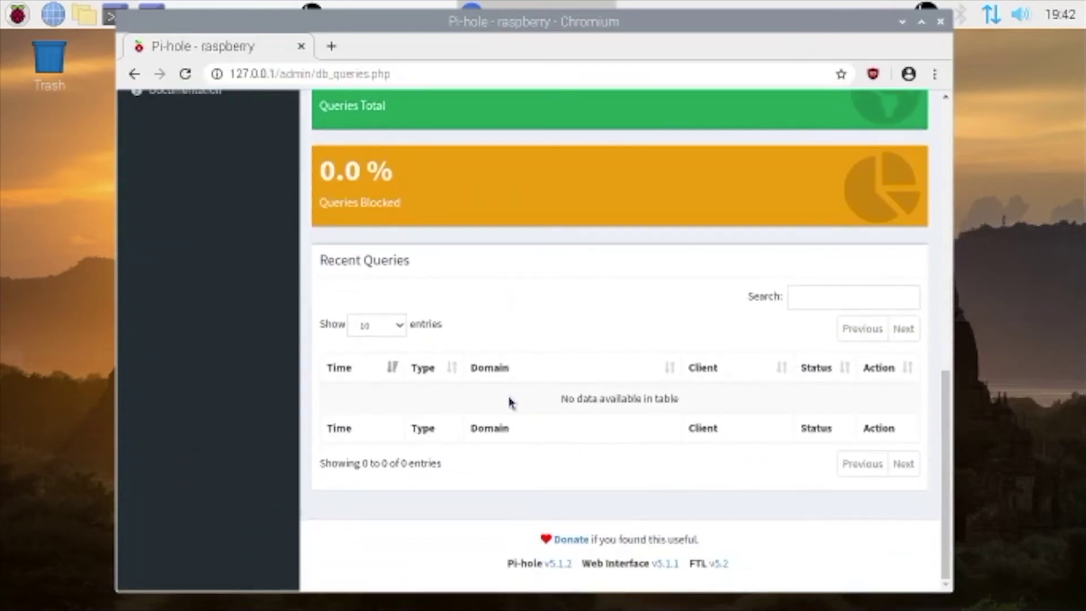
scroll(601, 301, up, 12)
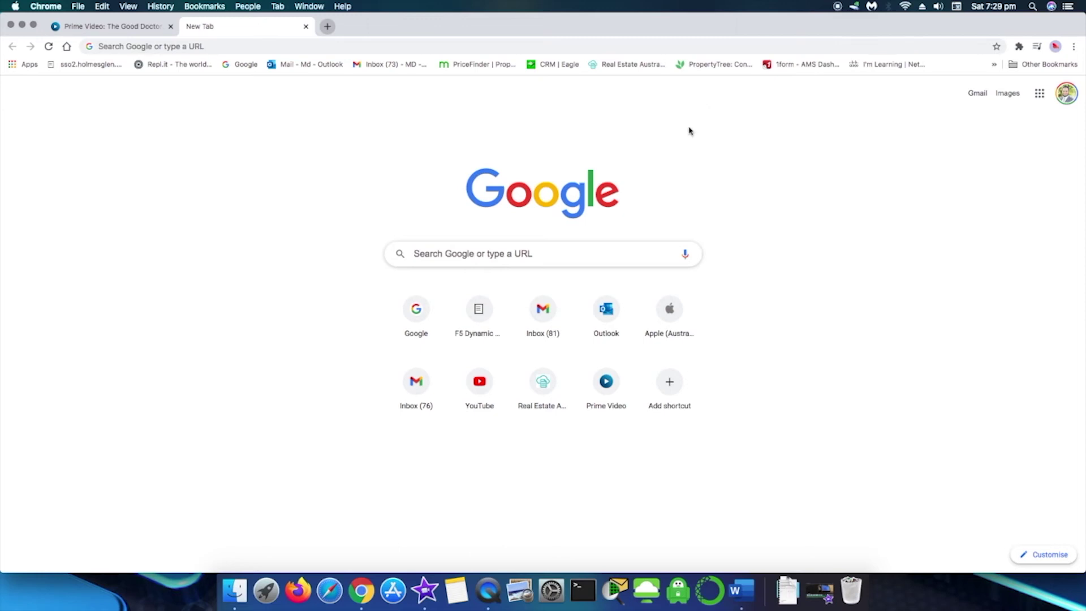
Open the Wi-Fi network's advanced DNS settings in Network Preferences
click(905, 7)
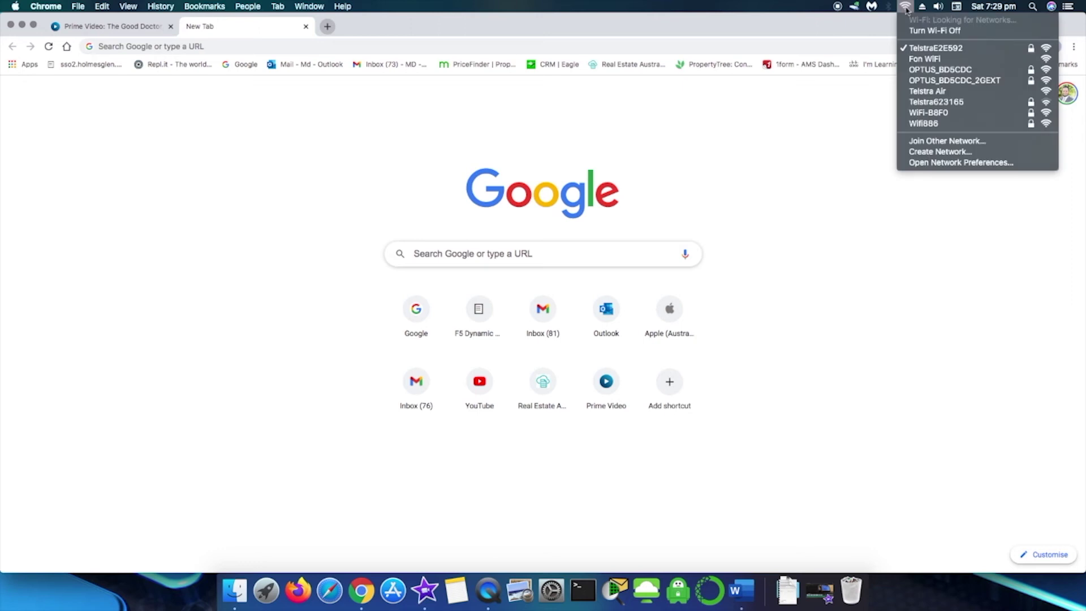
click(949, 163)
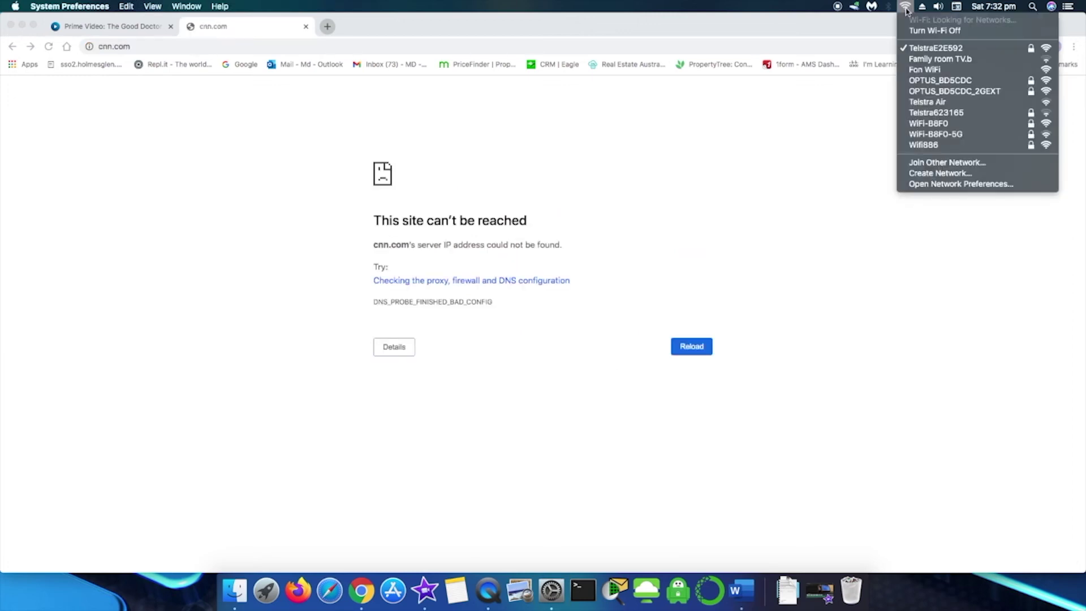
click(956, 184)
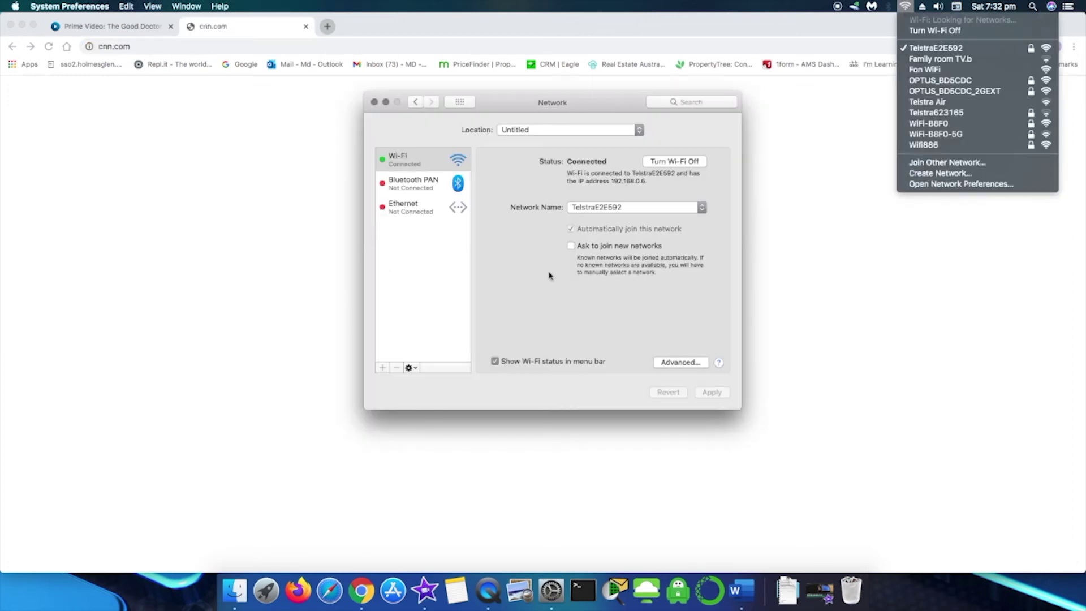
click(681, 364)
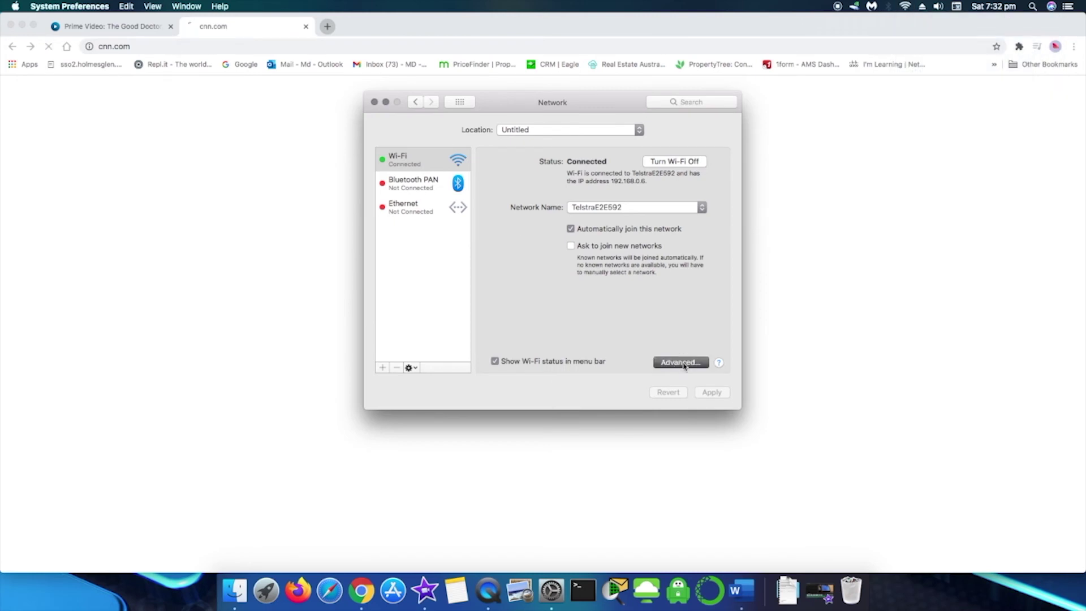
click(511, 148)
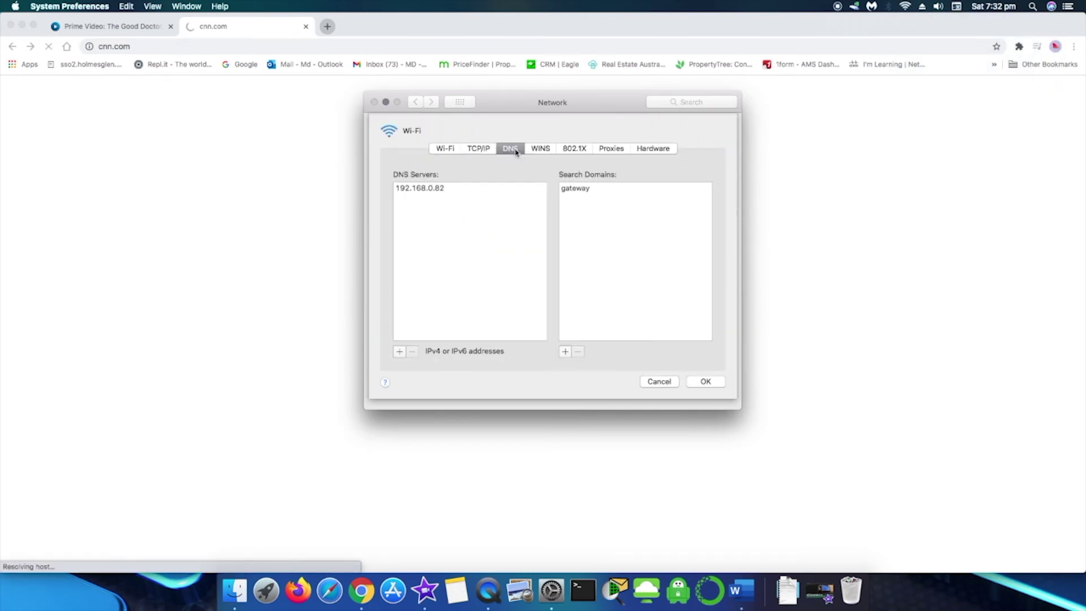
Replace DNS server 192.168.0.82 with the Pi-hole's 192.168.0.78 and apply the change
click(434, 193)
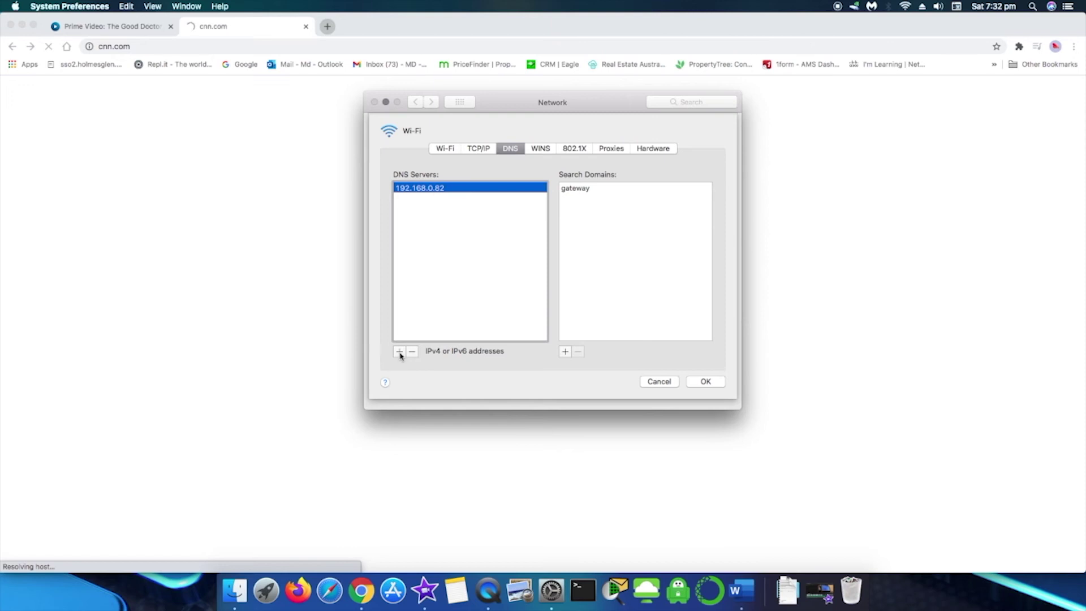
click(400, 351)
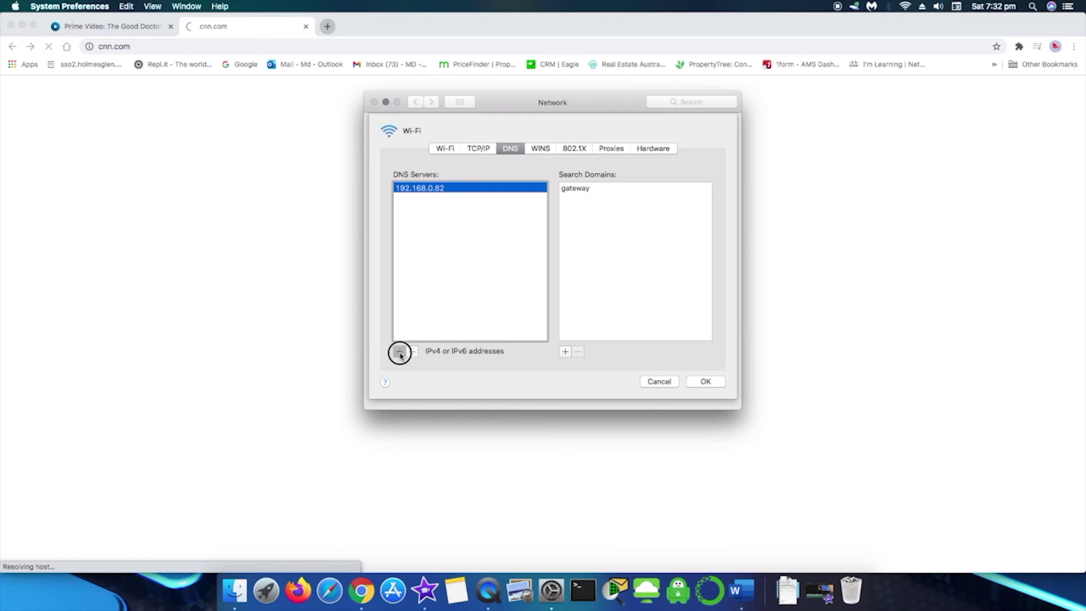
click(433, 189)
click(412, 351)
click(400, 351)
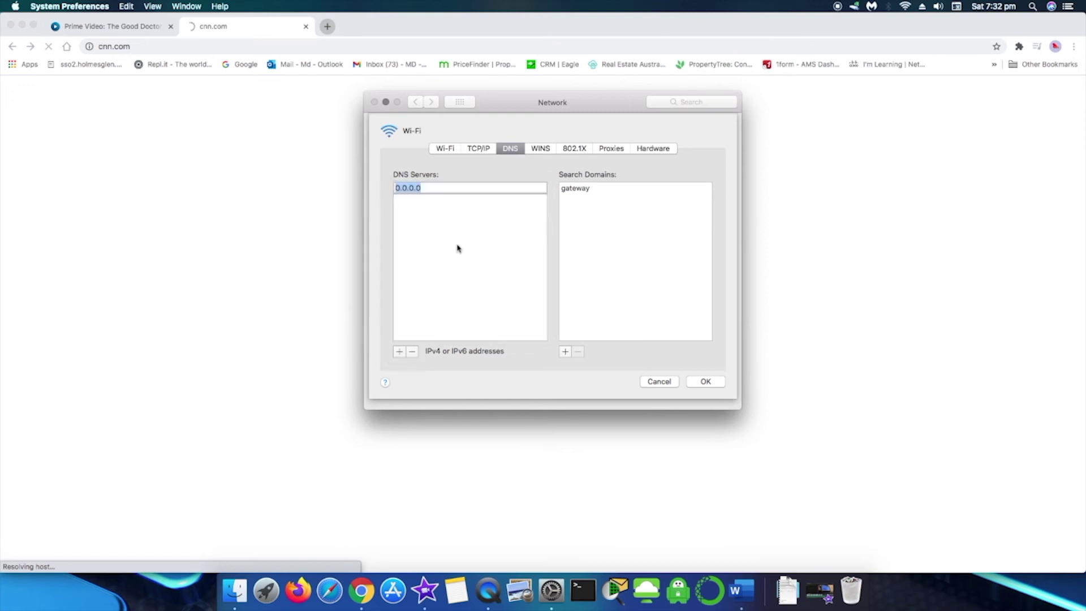
text(192.168.0.78)
click(399, 352)
click(465, 262)
click(706, 381)
click(711, 393)
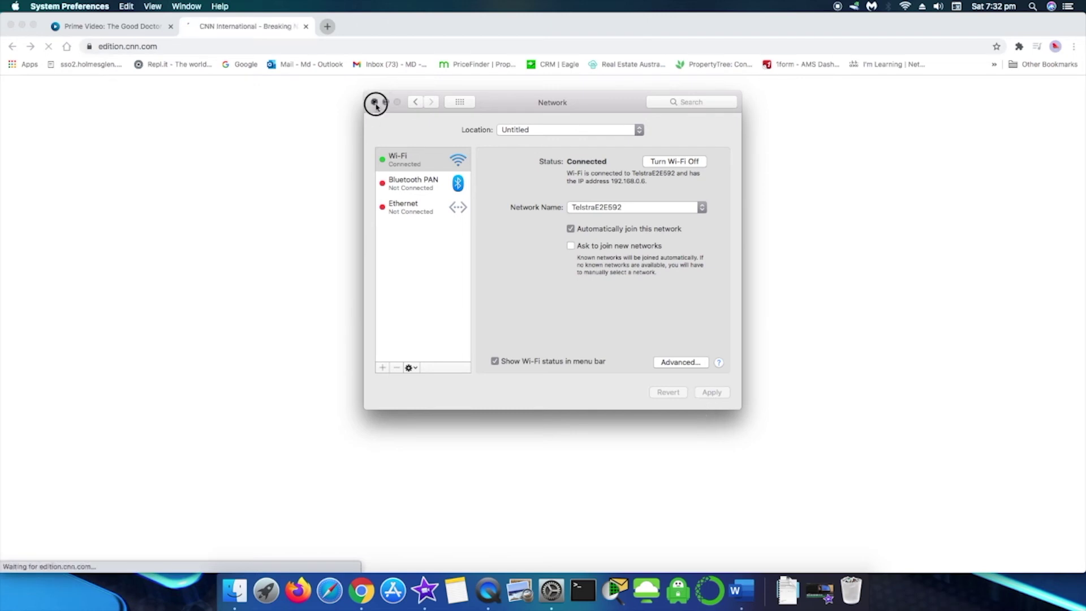
Close the Network window and browse the CNN International homepage at edition.cnn.com
click(375, 103)
click(908, 7)
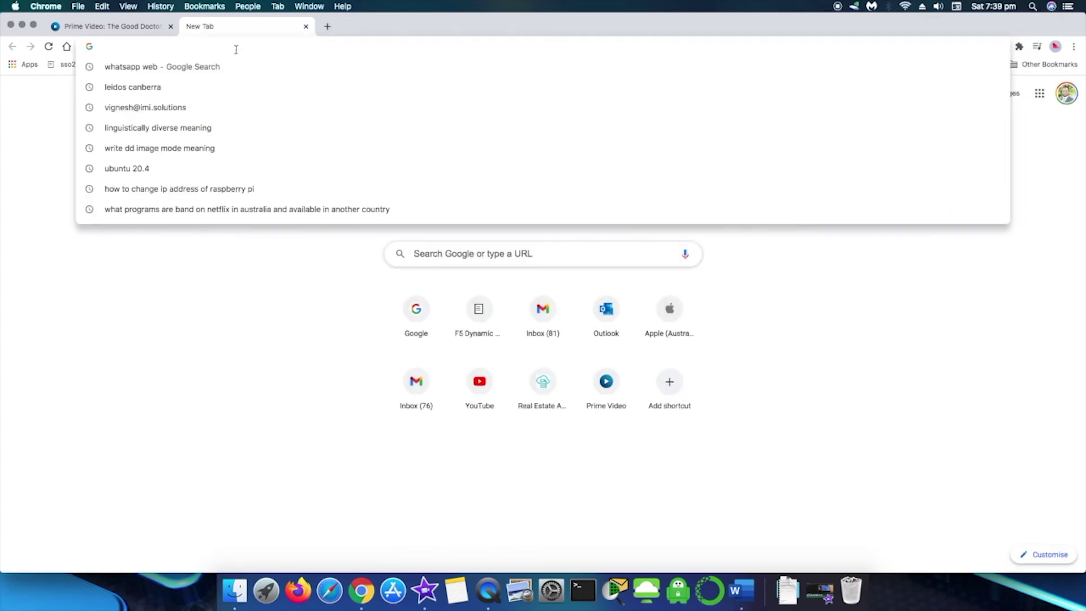
text(cnn.com)
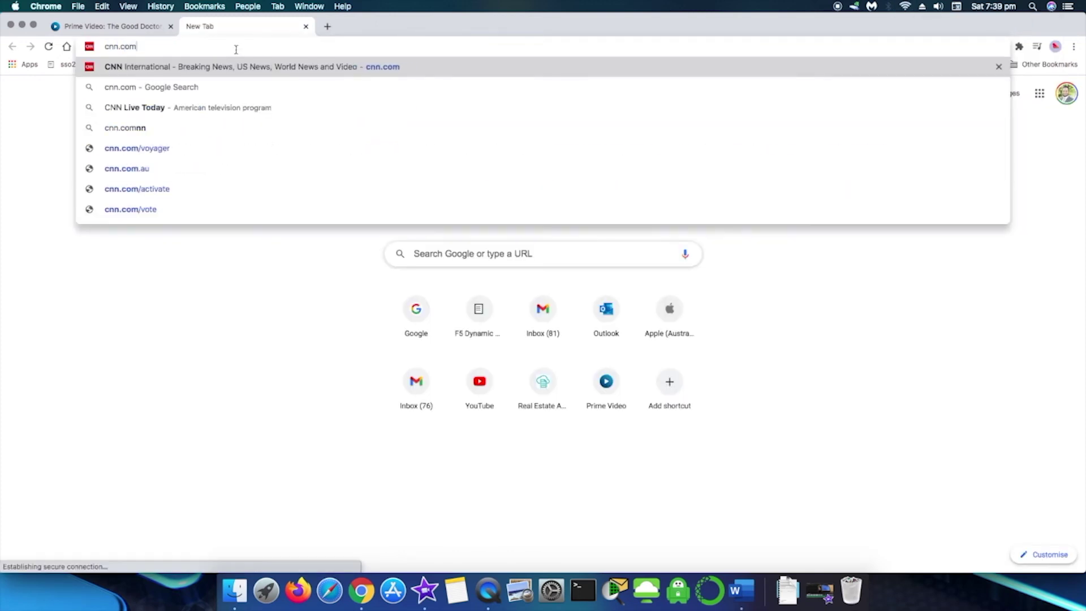
key(Return)
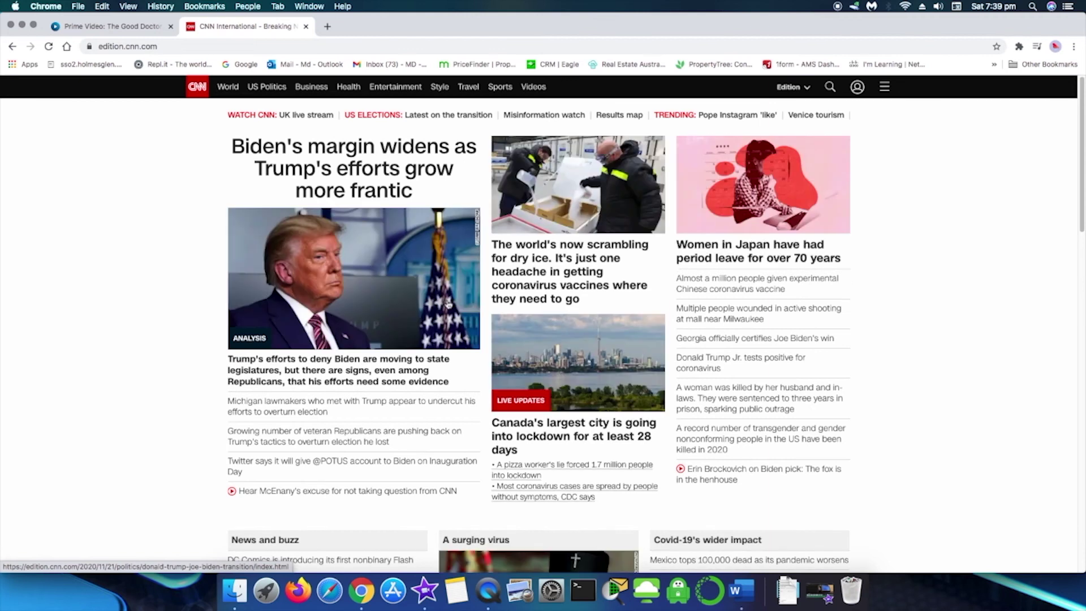
scroll(740, 371, down, 10)
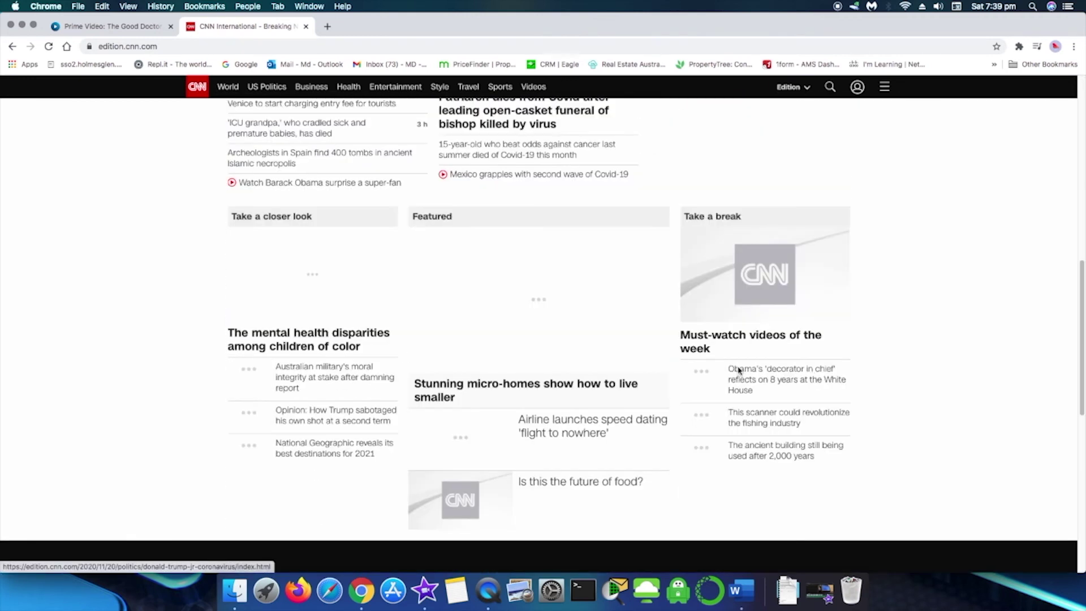
scroll(738, 317, up, 3)
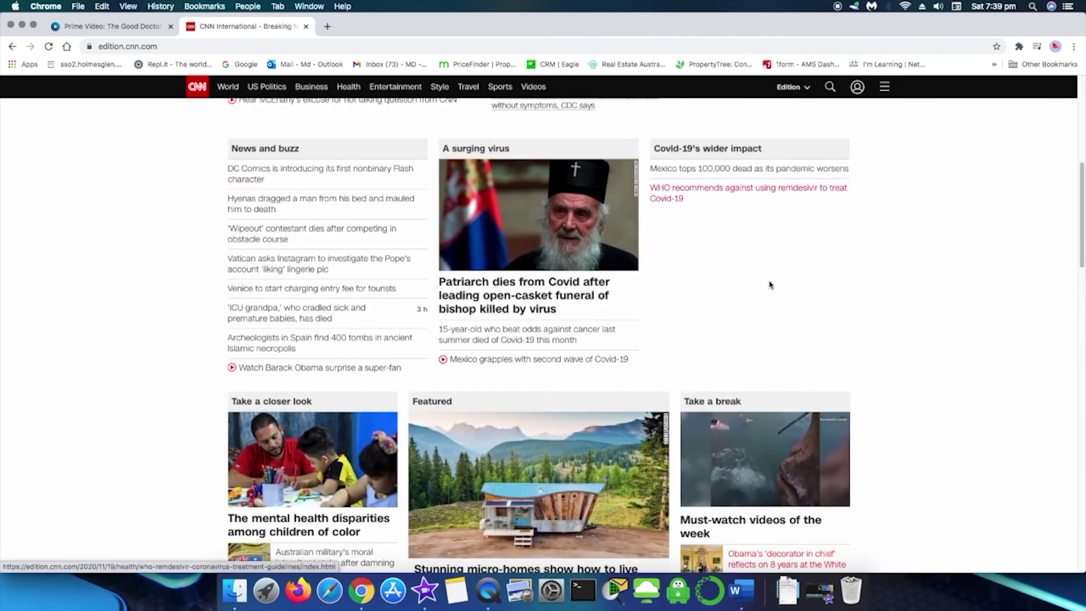
scroll(765, 295, down, 10)
scroll(765, 295, up, 6)
scroll(765, 294, down, 10)
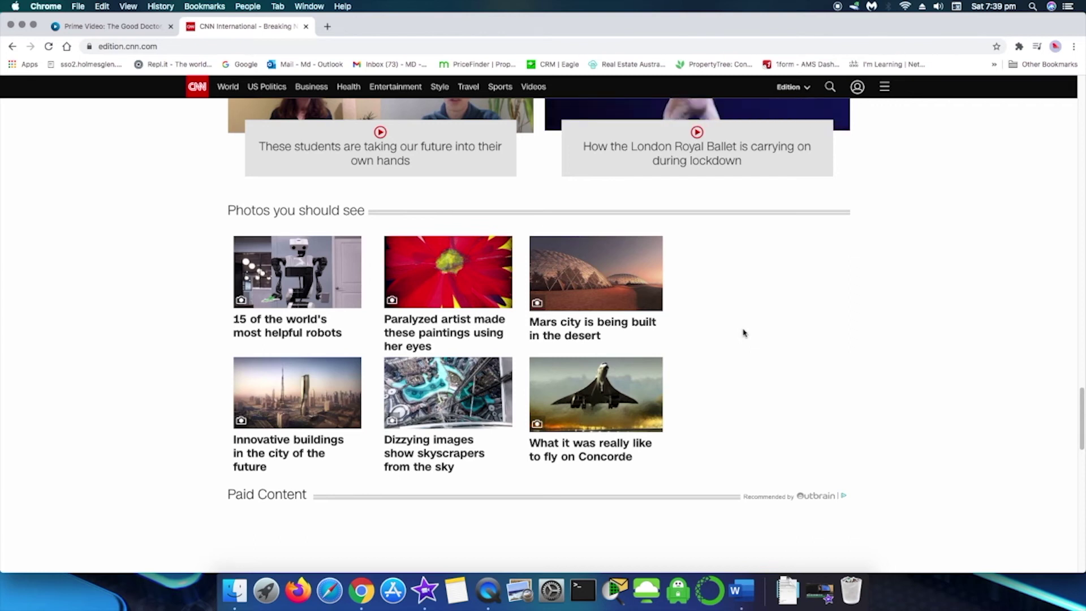
scroll(753, 360, down, 5)
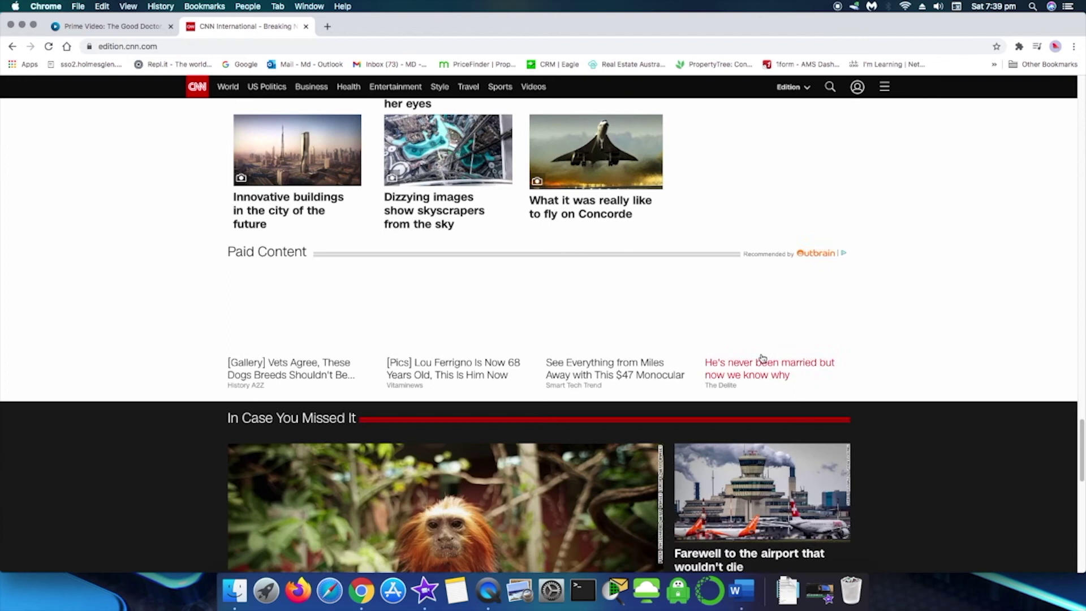
scroll(763, 358, down, 15)
scroll(761, 358, up, 20)
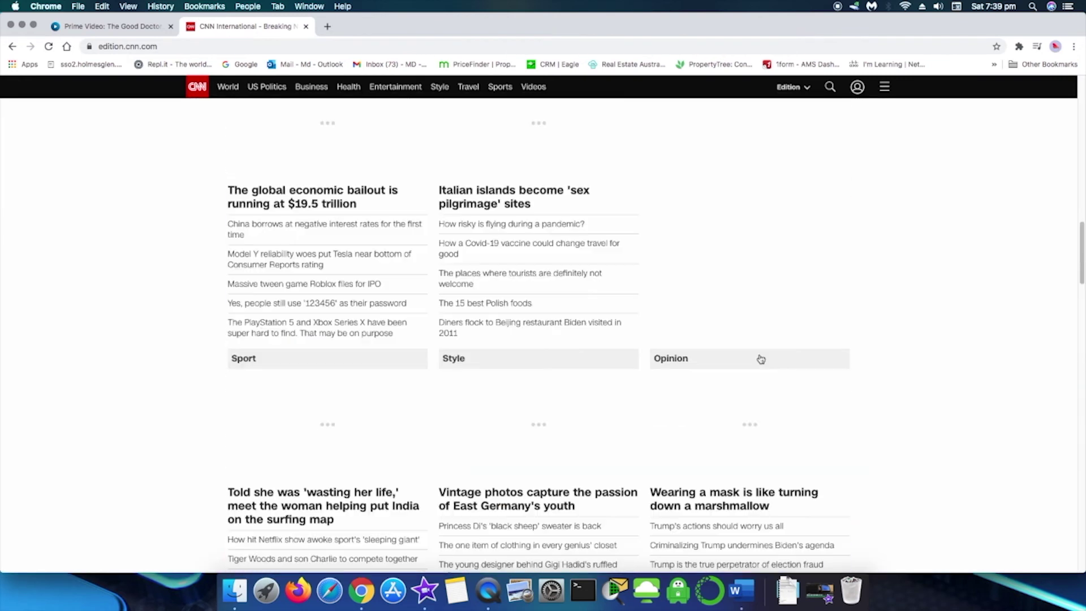
Load bbc.com and scroll down through the BBC homepage and back up
click(293, 47)
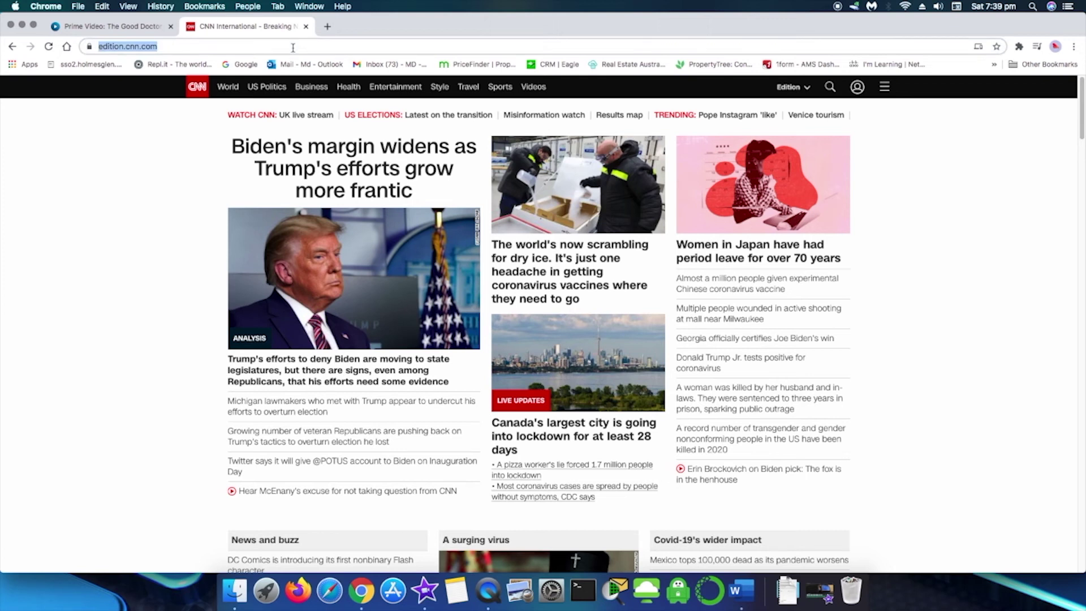
text(bb)
key(Return)
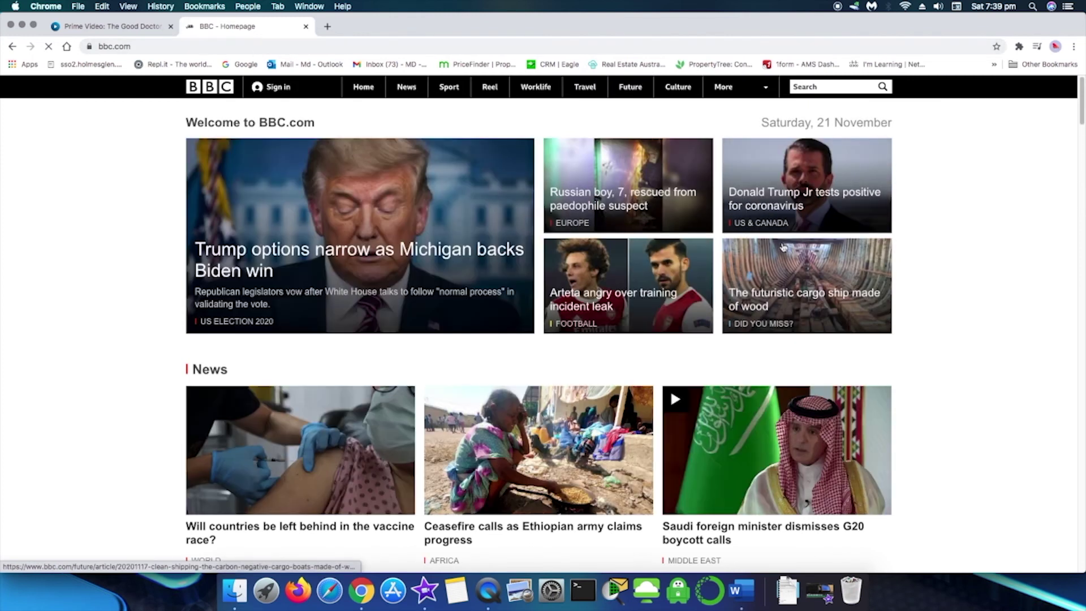
scroll(784, 247, down, 5)
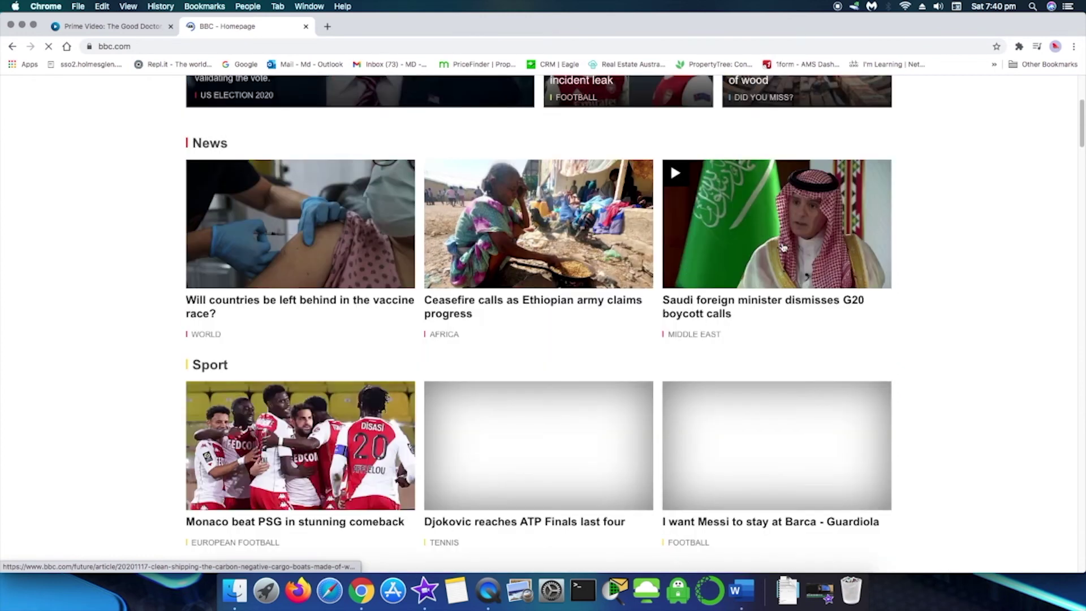
scroll(783, 247, down, 8)
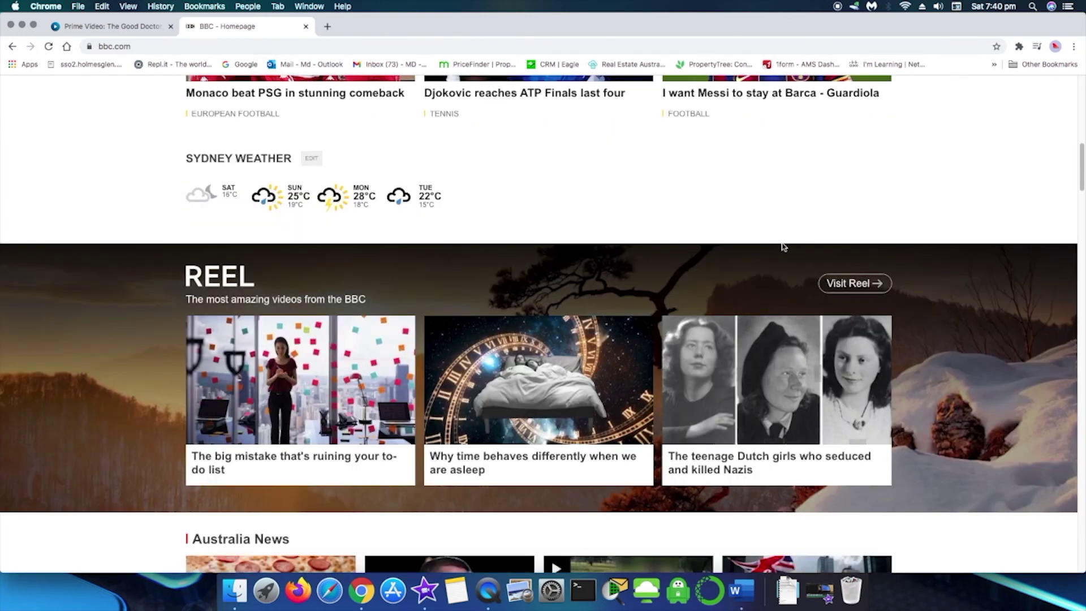
scroll(784, 247, down, 14)
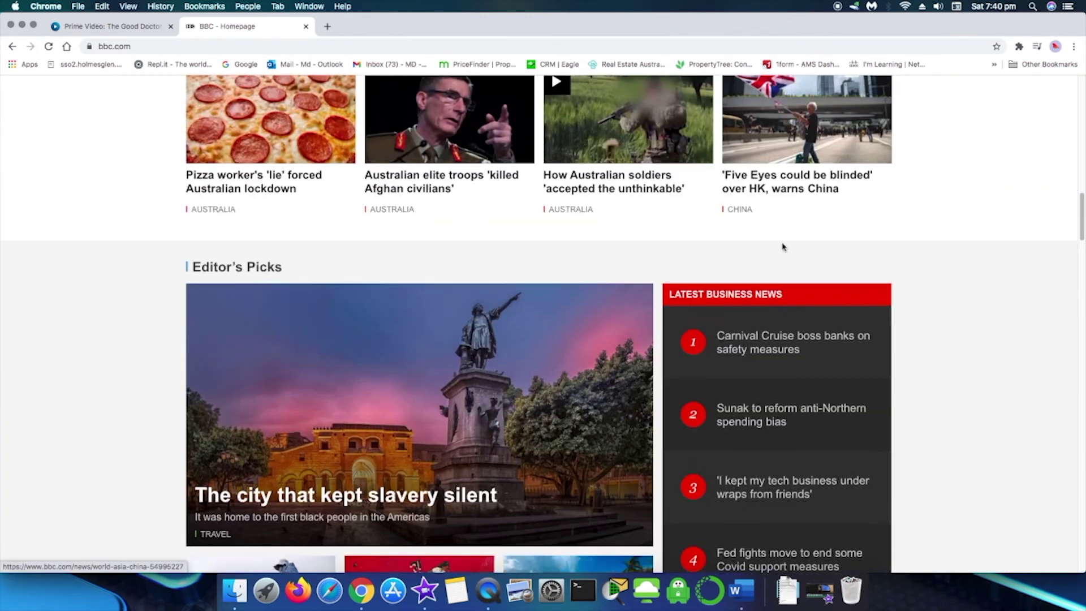
scroll(784, 247, down, 7)
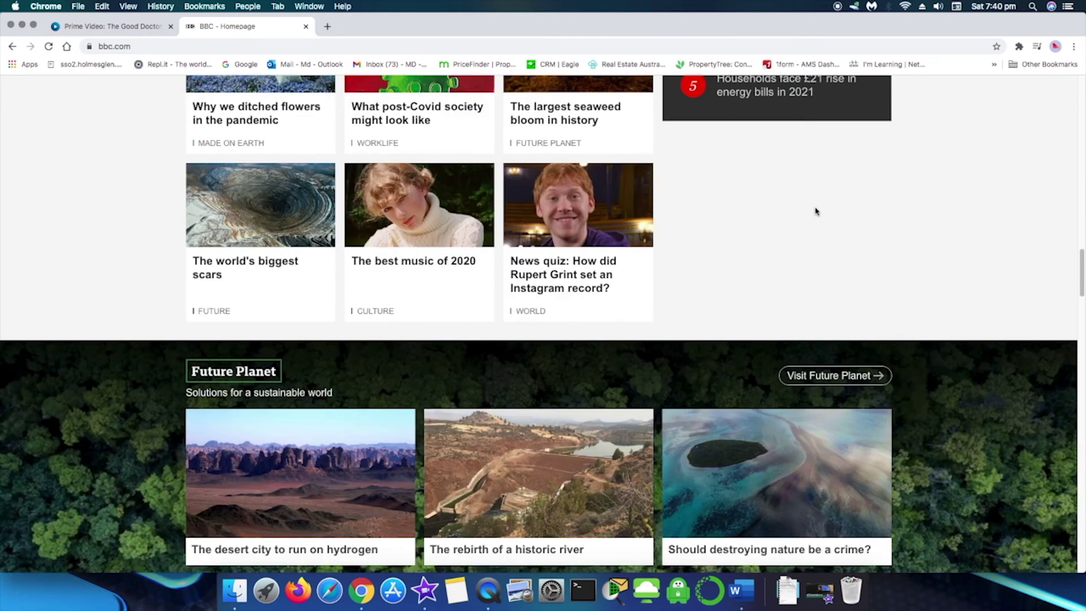
scroll(815, 211, down, 1)
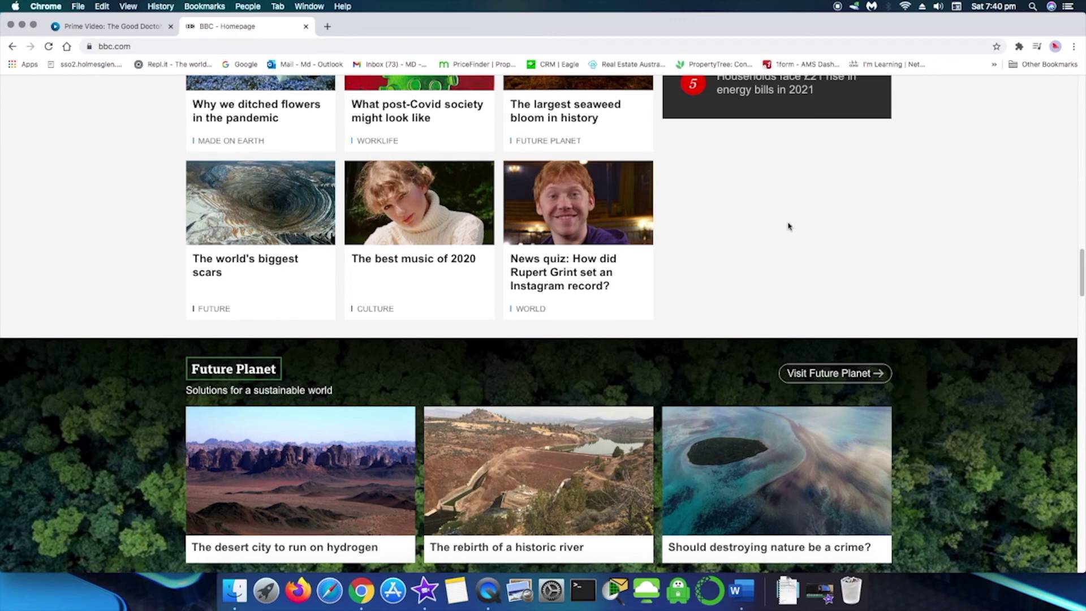
scroll(789, 226, down, 18)
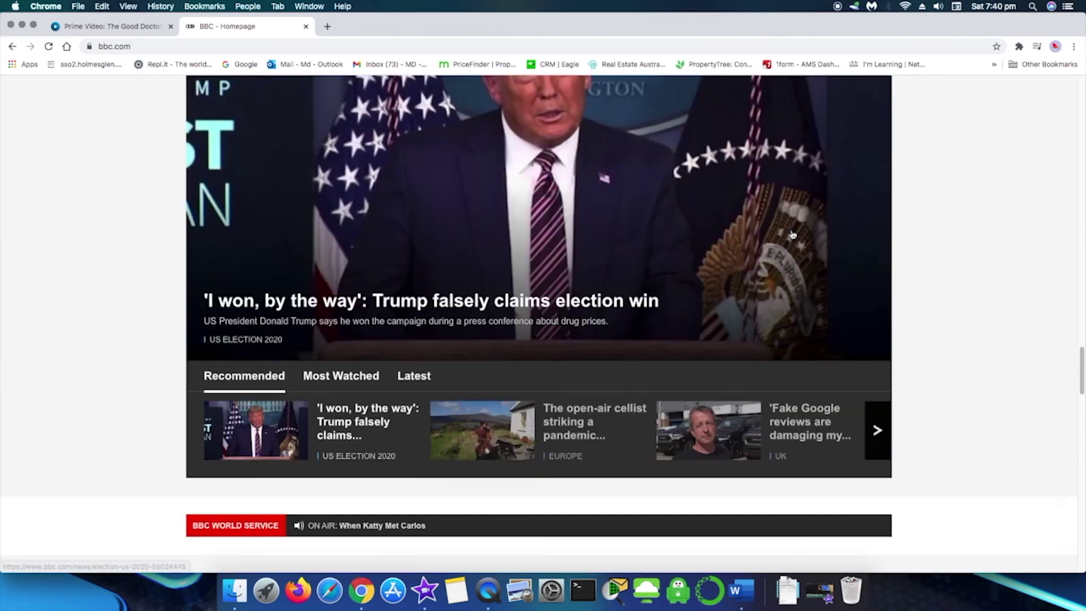
scroll(792, 235, down, 20)
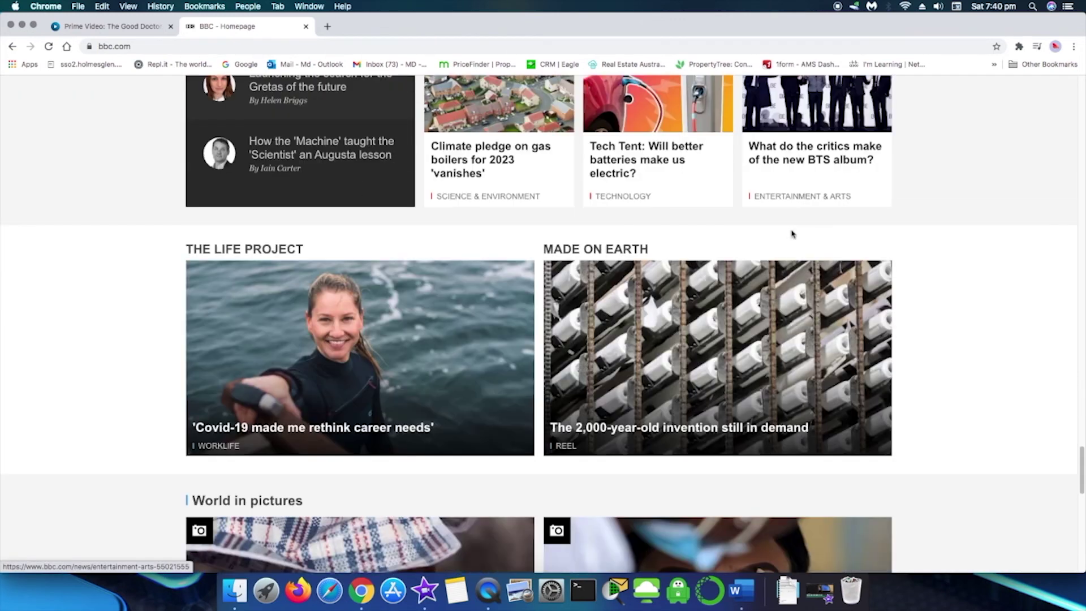
scroll(792, 235, down, 12)
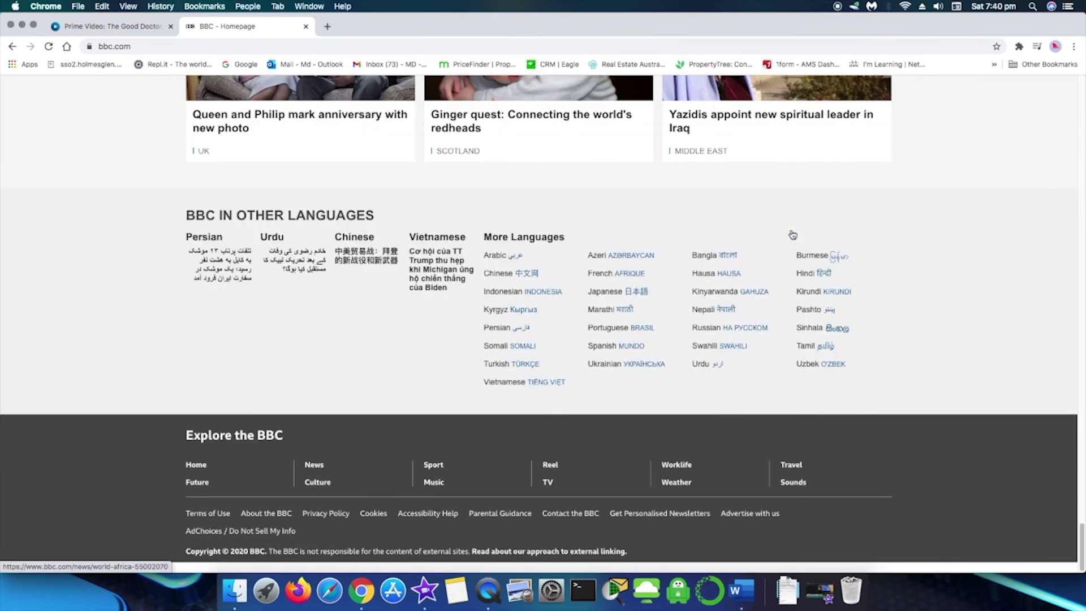
scroll(793, 234, up, 20)
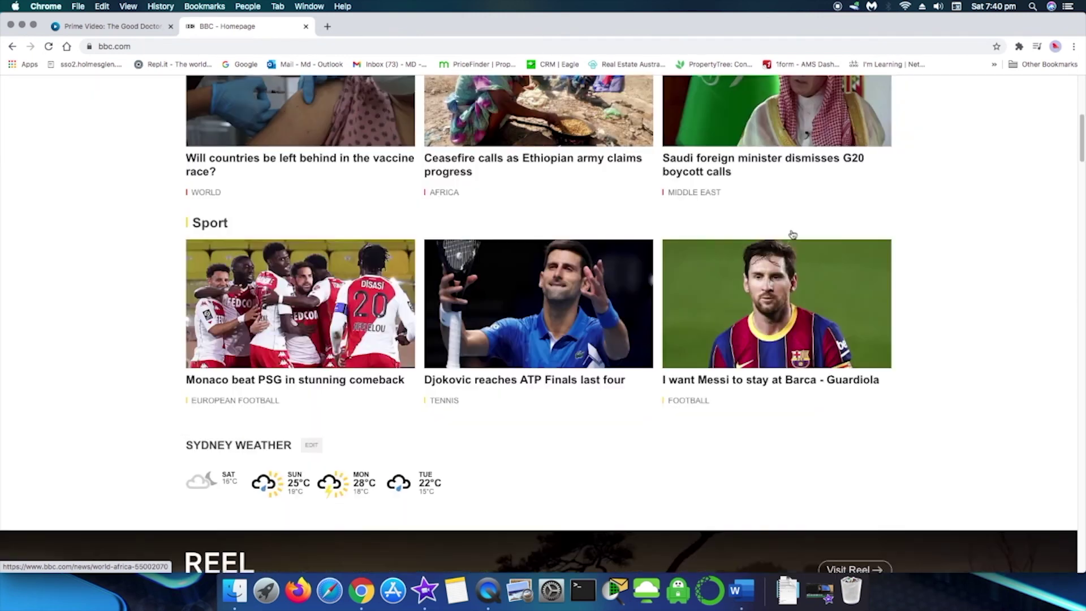
scroll(793, 234, up, 10)
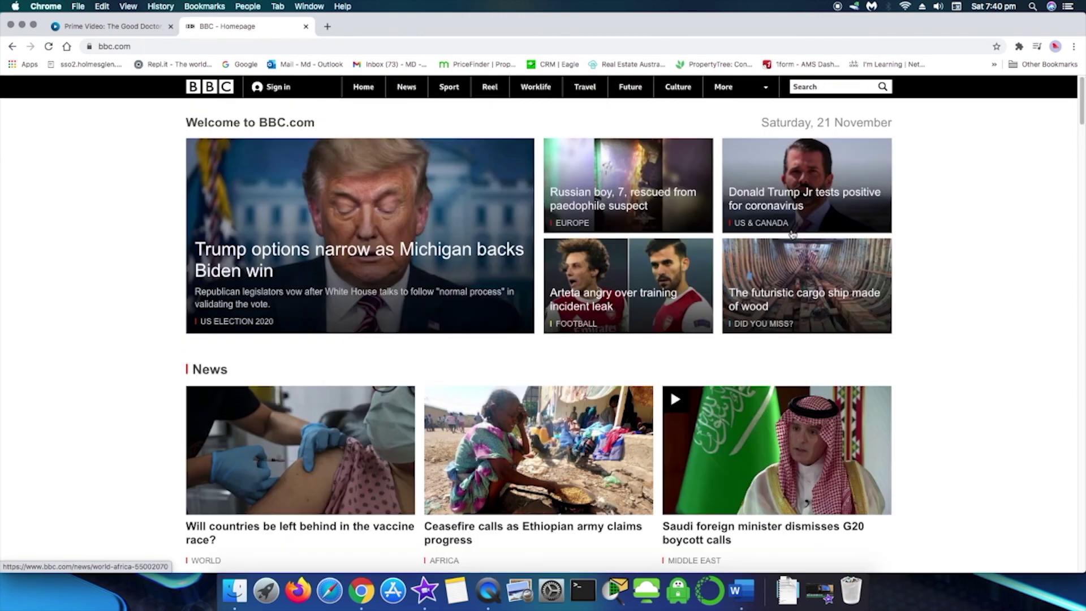
click(240, 46)
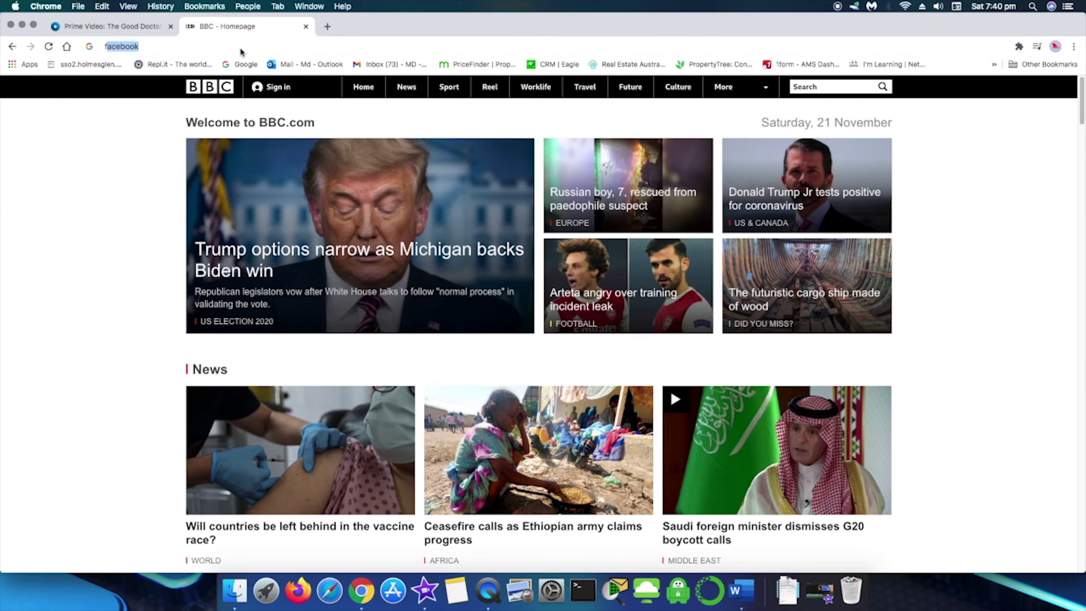
Search for facebook and open facebook.com, confirming ERR_CONNECTION_REFUSED persists after reloading
text(fac)
key(Return)
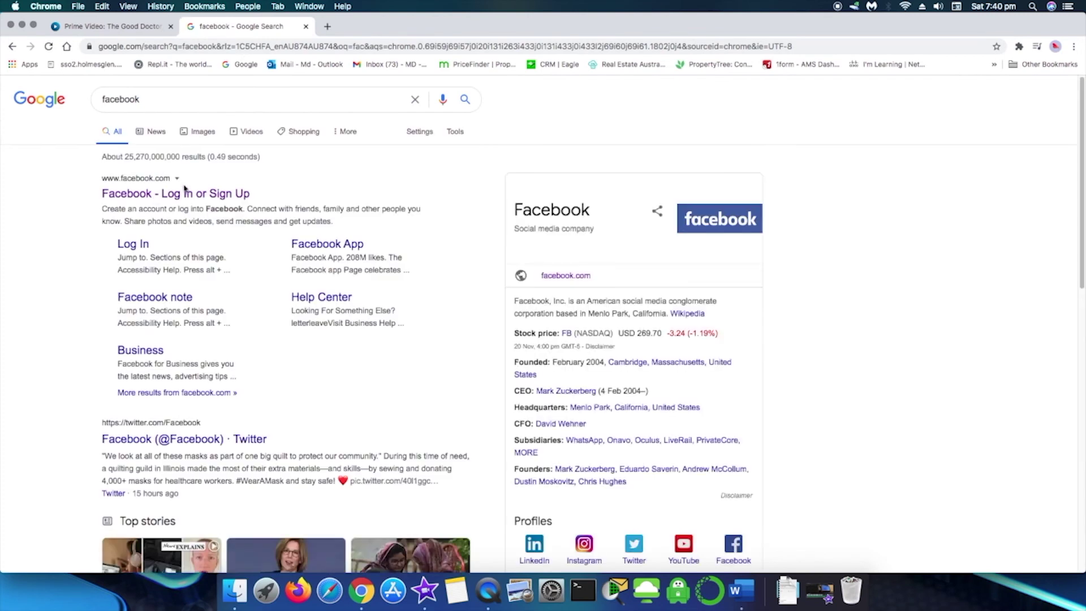
click(185, 193)
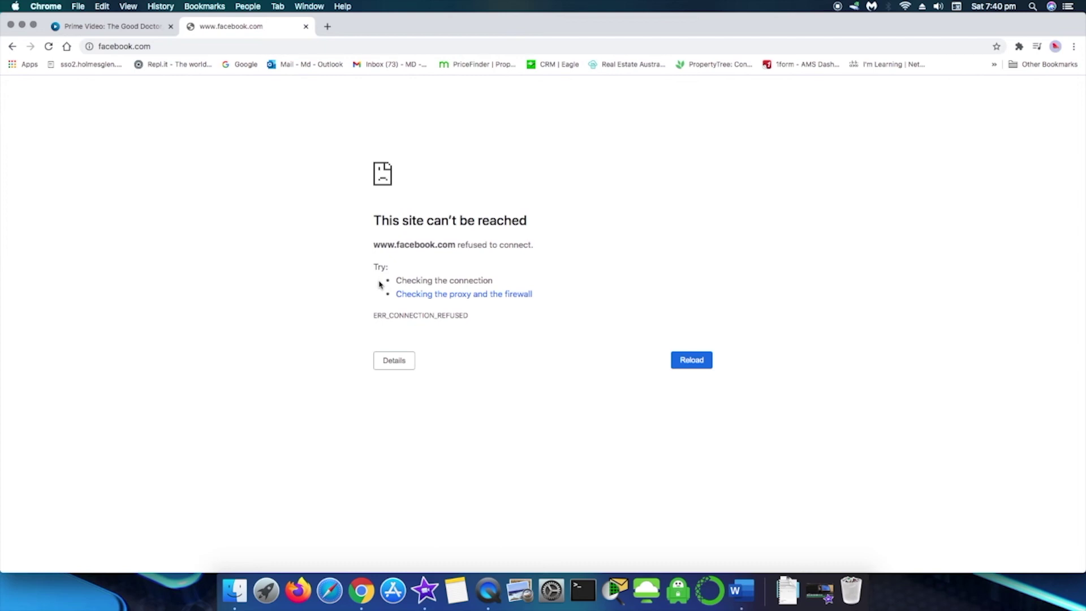
drag(383, 281, 526, 293)
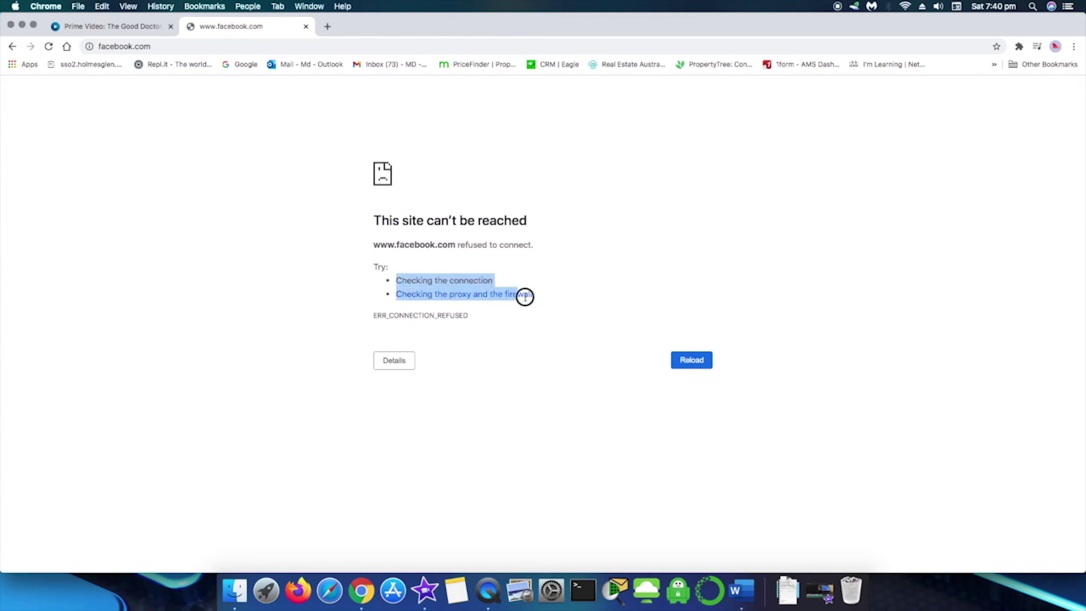
click(532, 357)
click(697, 366)
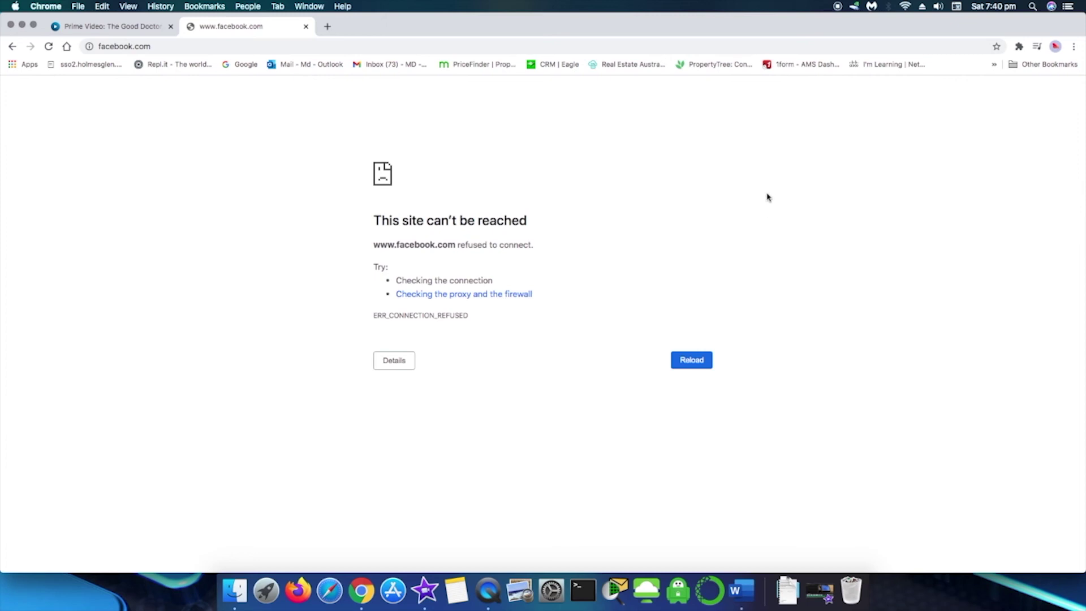
Replace the blocked Facebook tab with a blank new tab
click(190, 47)
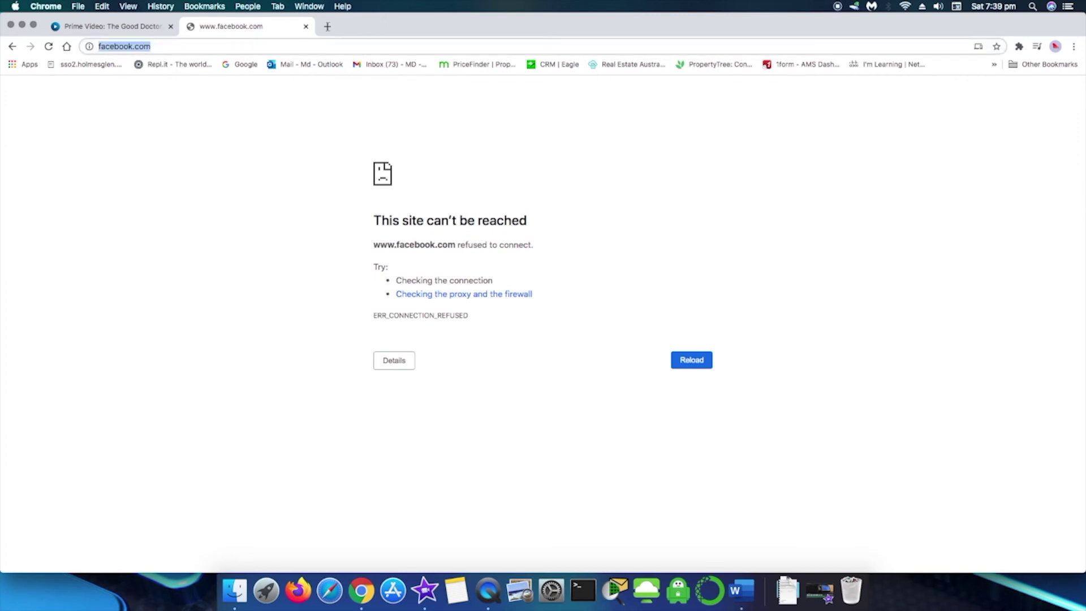
click(189, 46)
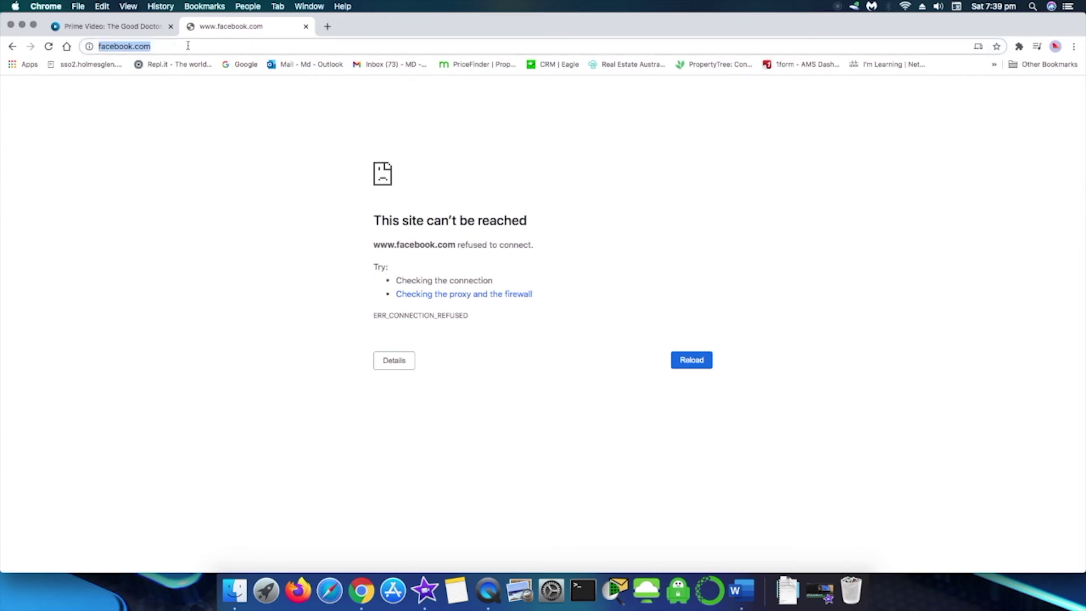
click(328, 27)
click(306, 26)
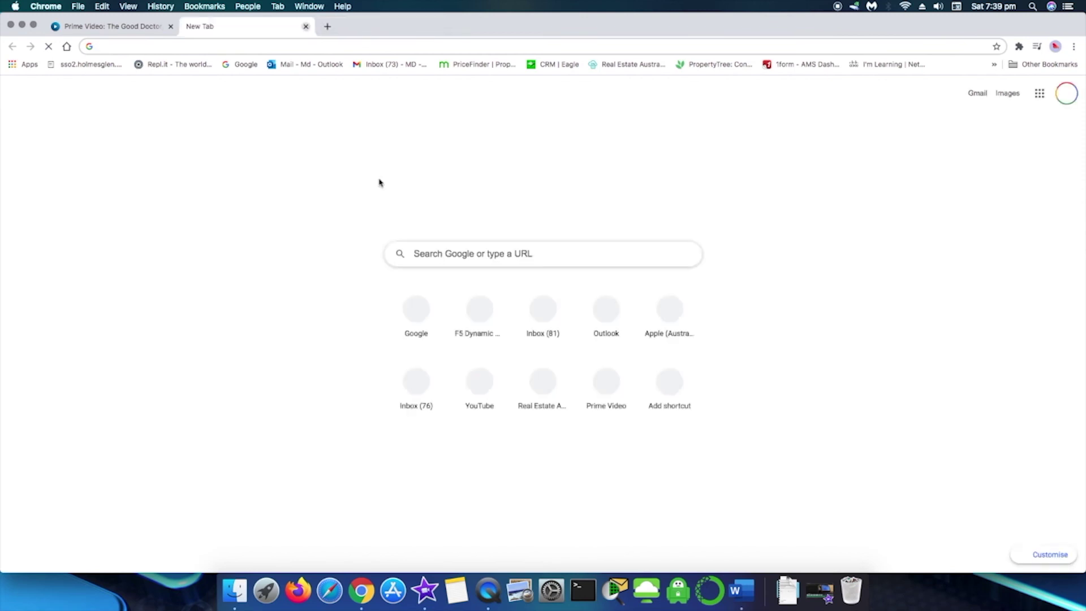
Go to Pi-hole's Blacklist page and open a new tab beside it
click(236, 49)
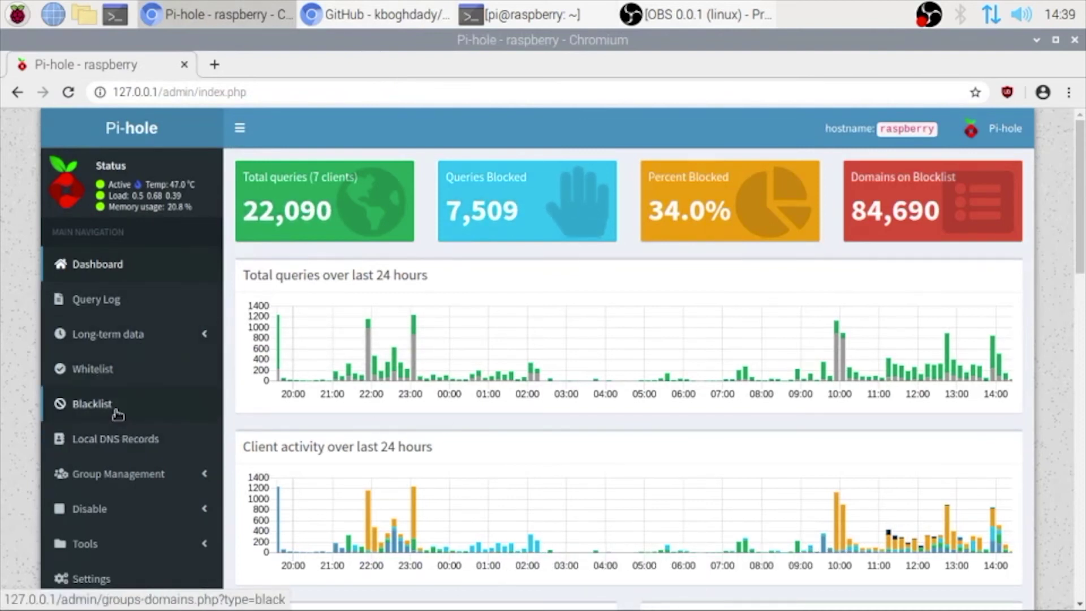
click(116, 408)
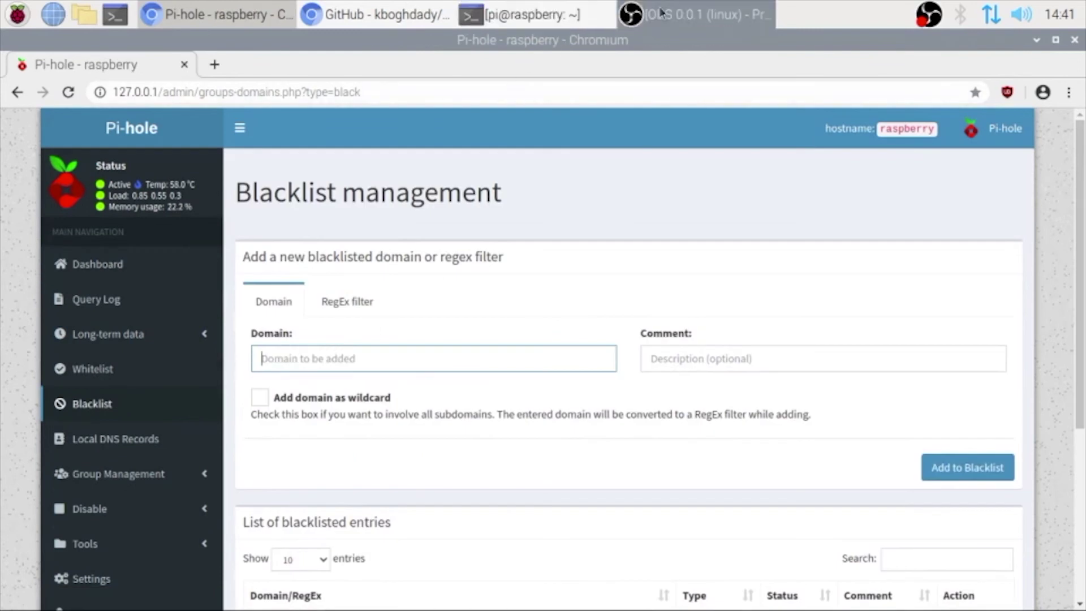
click(213, 64)
click(240, 123)
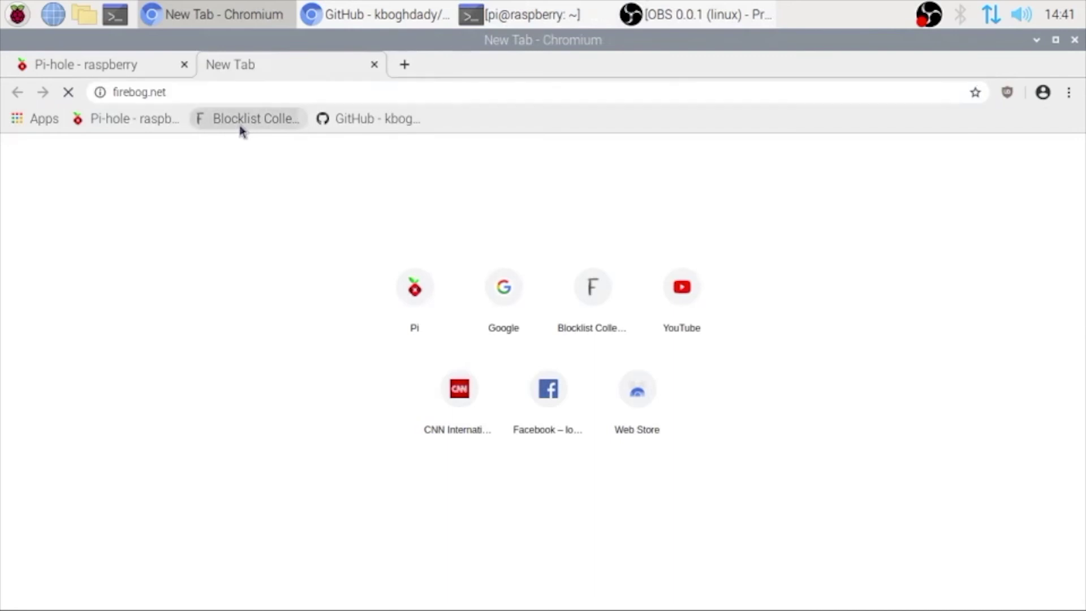
scroll(348, 291, down, 2)
scroll(349, 237, up, 2)
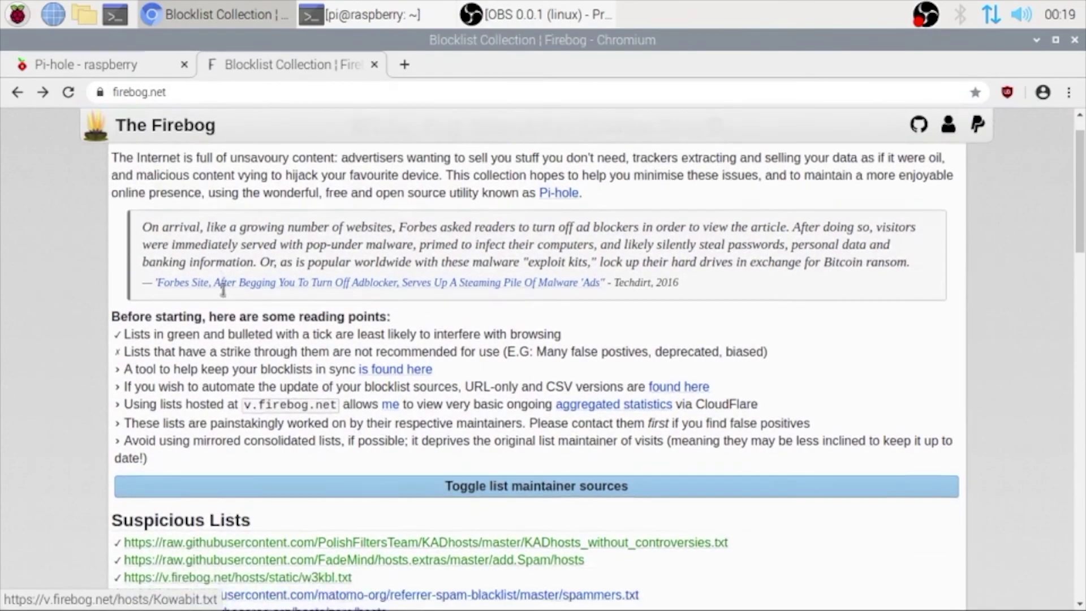
scroll(223, 288, down, 2)
scroll(223, 294, down, 1)
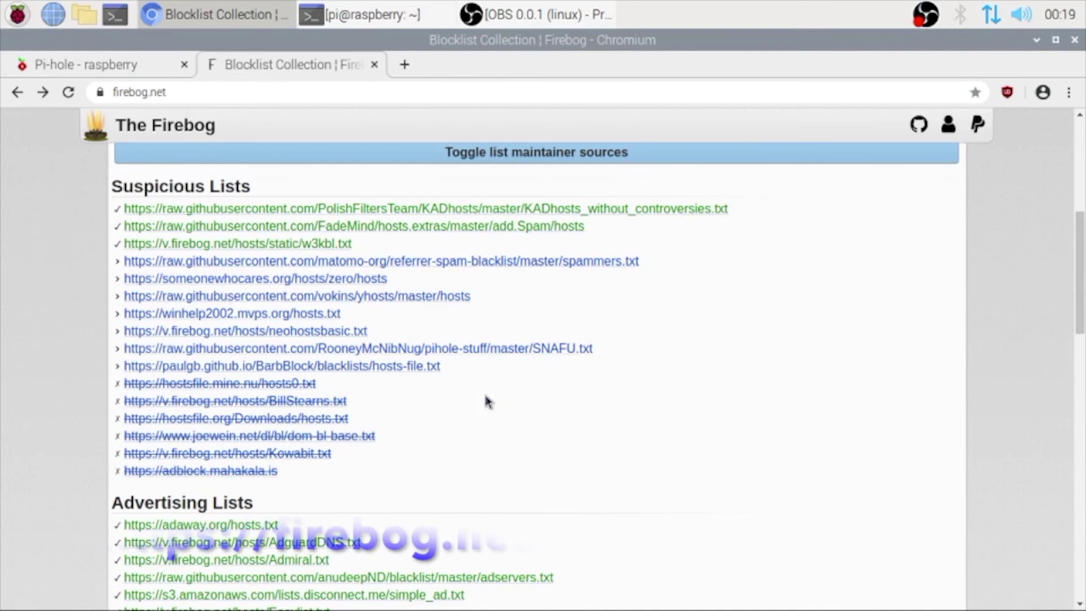
scroll(486, 400, down, 2)
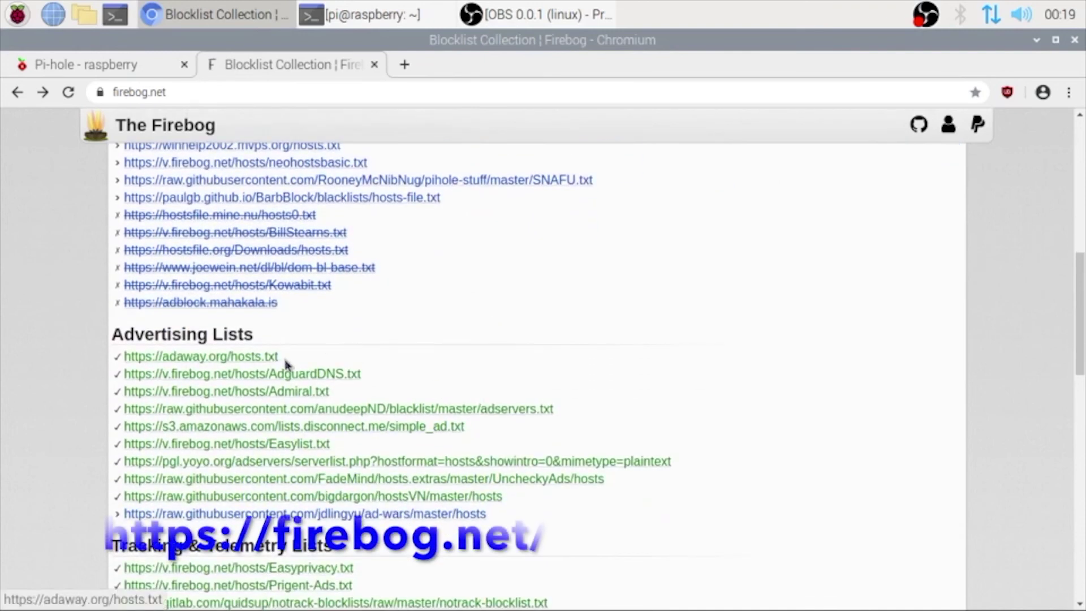
drag(276, 362, 125, 358)
right_click(145, 364)
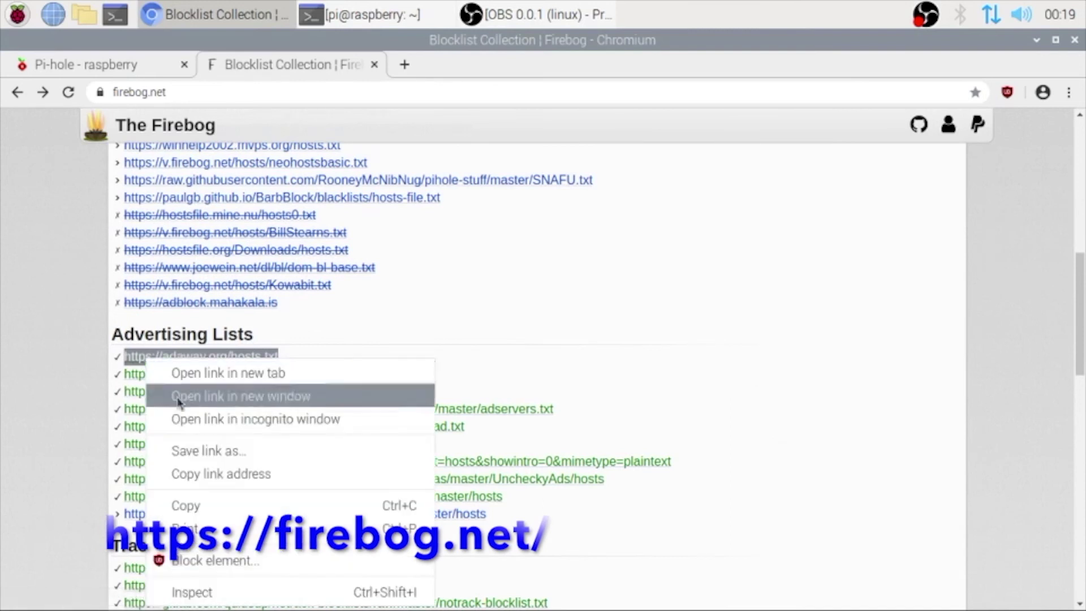
Copy the adaway.org/hosts.txt URL and add it as a Pi-hole adlist
click(192, 507)
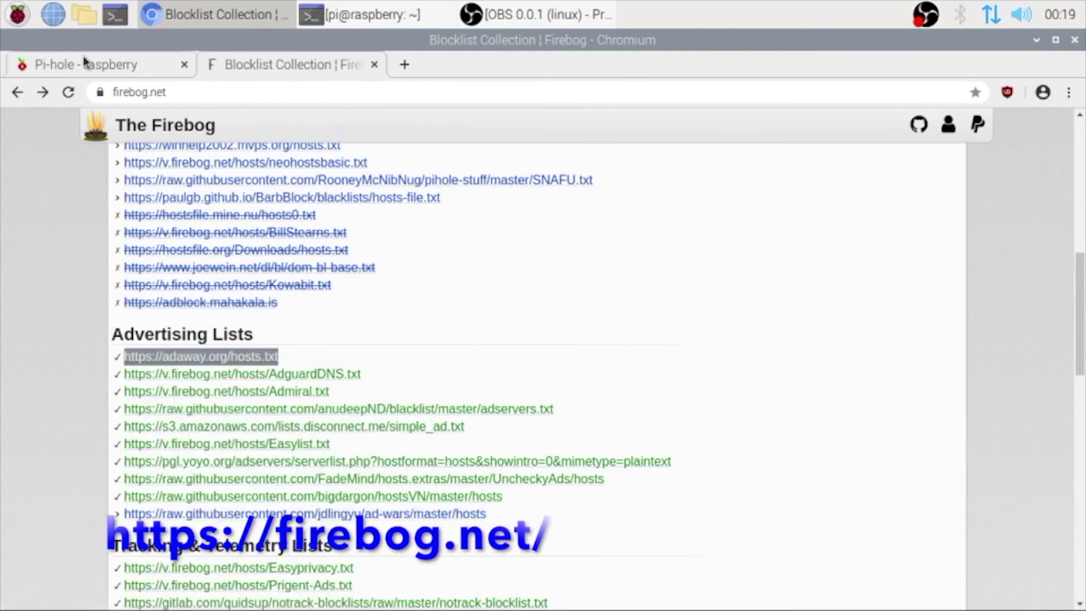
click(170, 63)
right_click(357, 319)
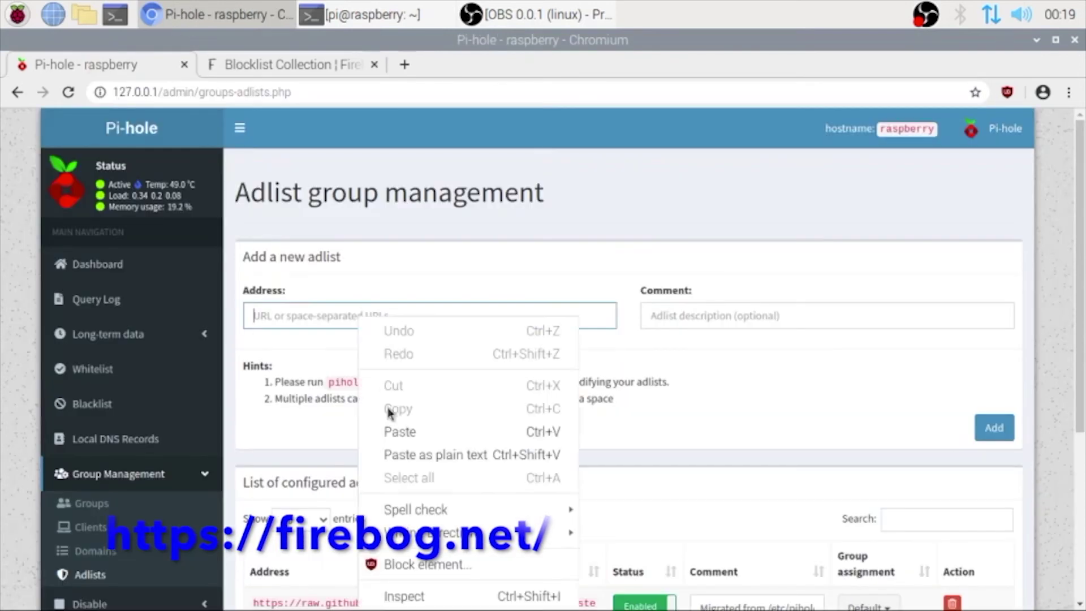
click(402, 433)
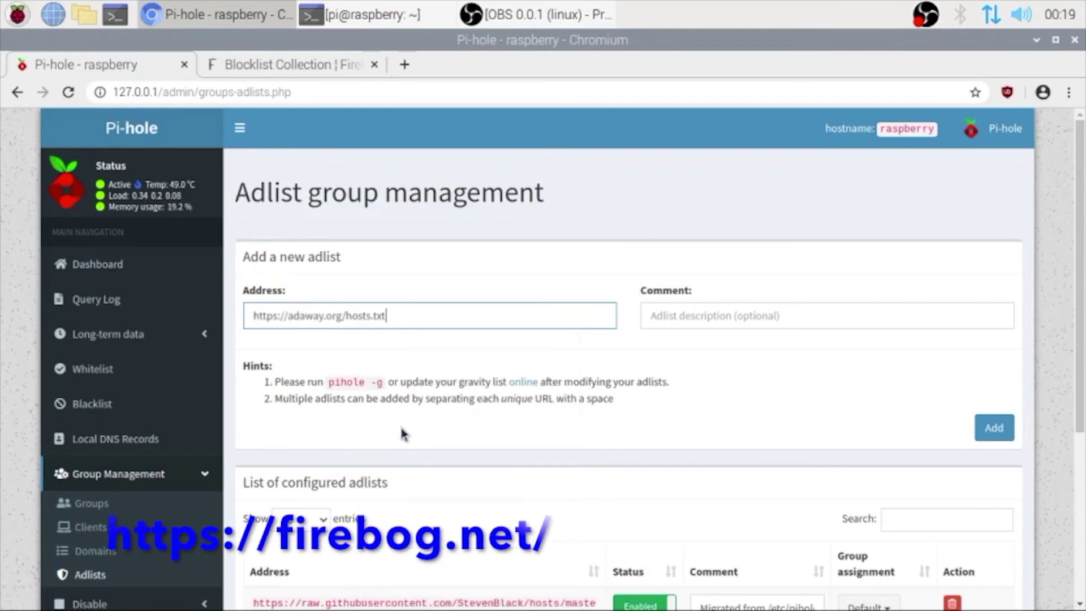
click(976, 435)
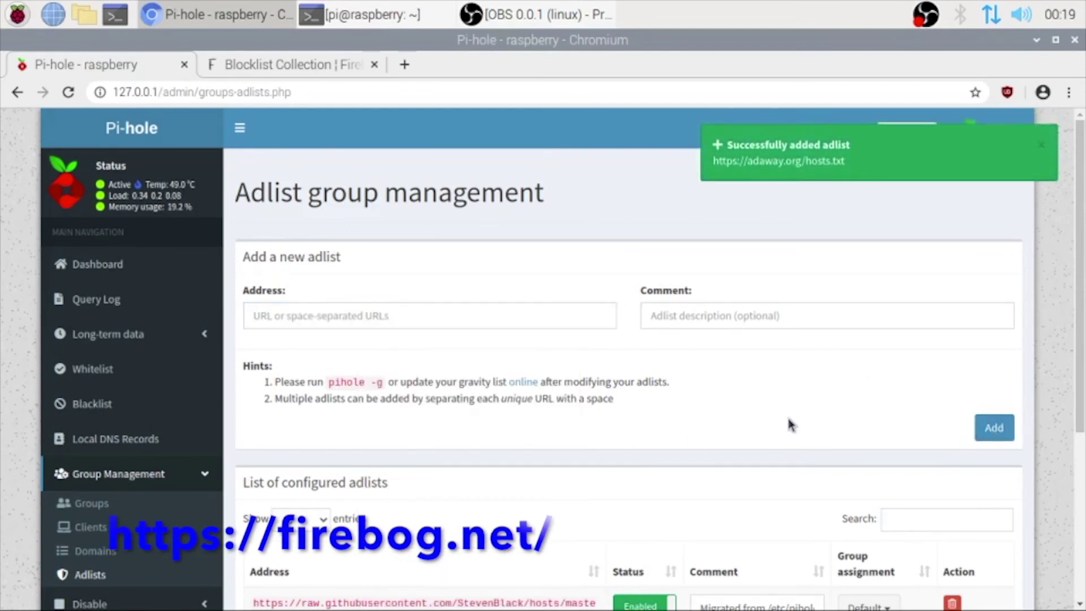
scroll(791, 424, down, 5)
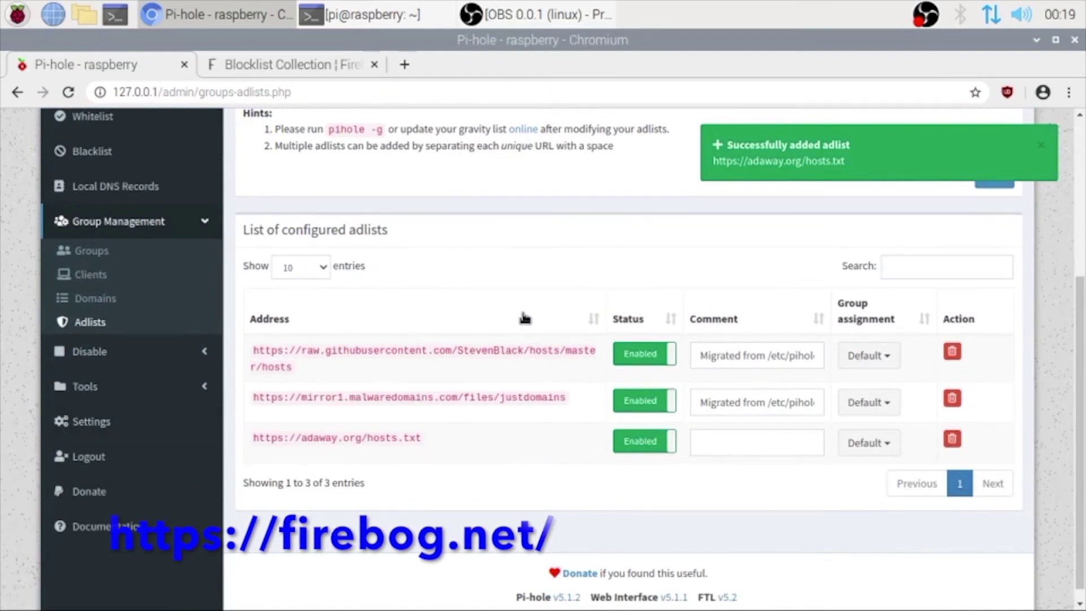
click(769, 445)
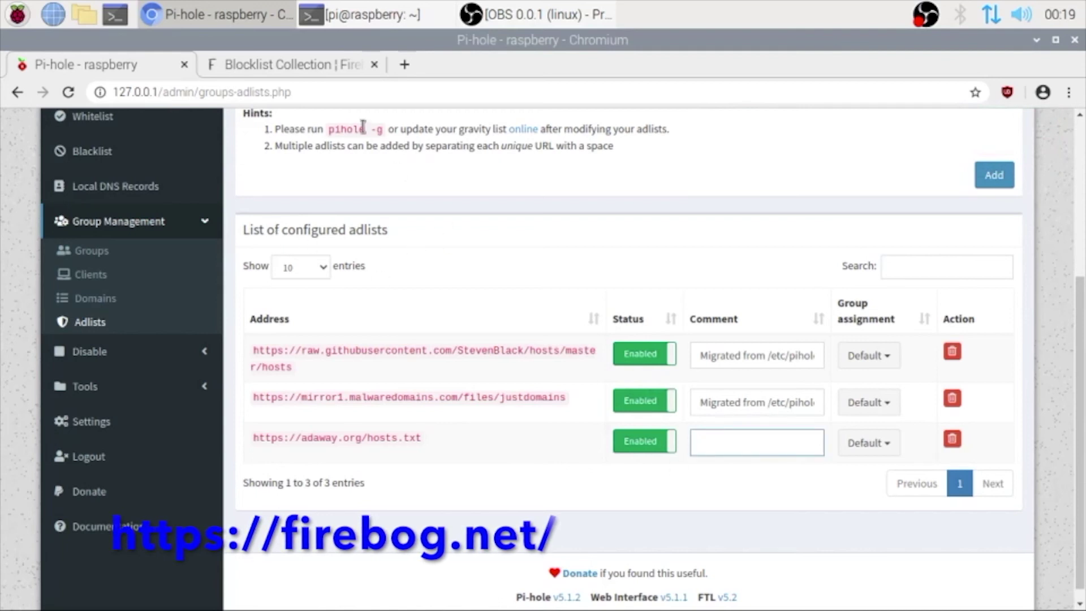
Copy the AdguardDNS.txt URL from Firebog and add it as a new adlist
click(308, 76)
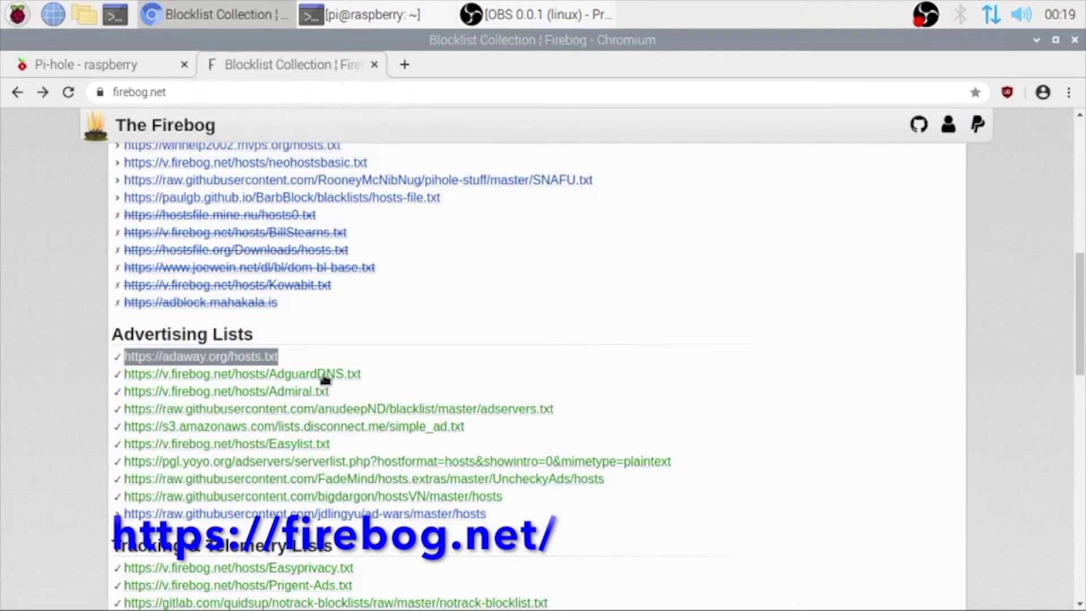
drag(368, 374, 119, 376)
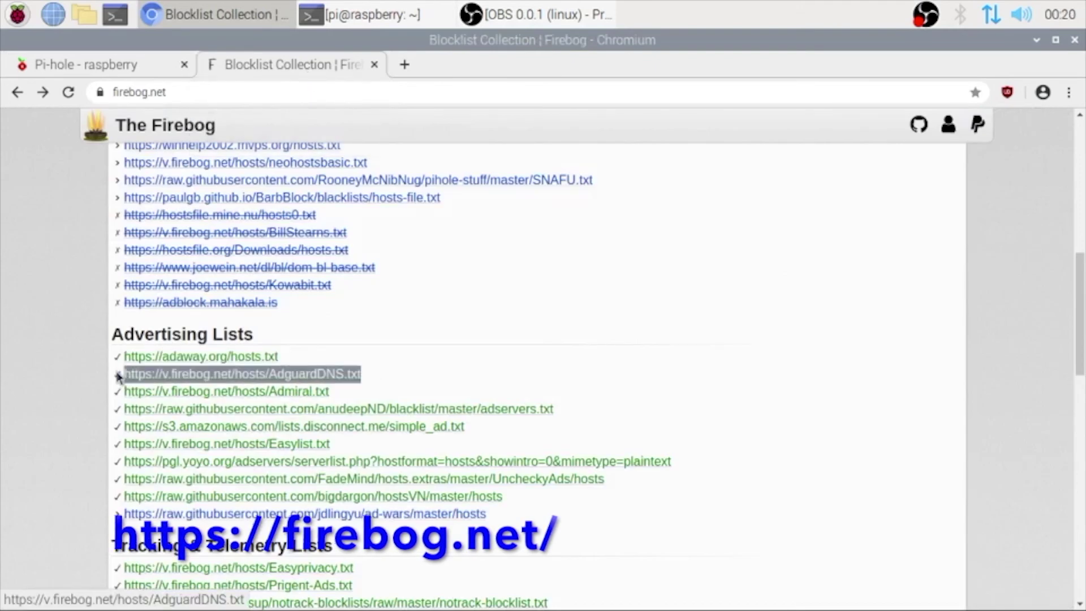
right_click(146, 374)
click(213, 275)
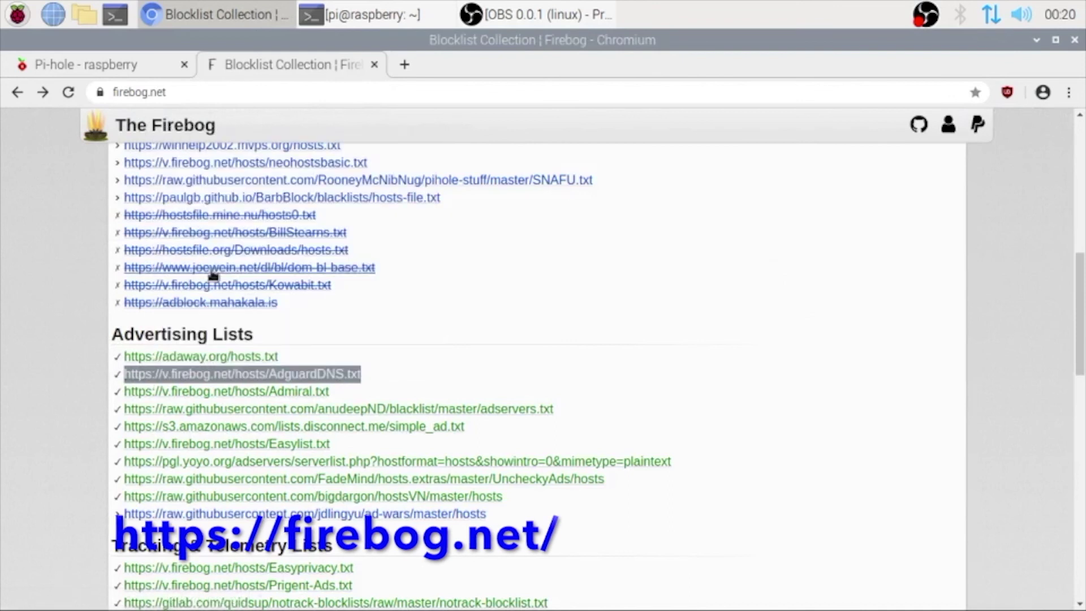
key(ctrl+Tab)
scroll(603, 385, up, 5)
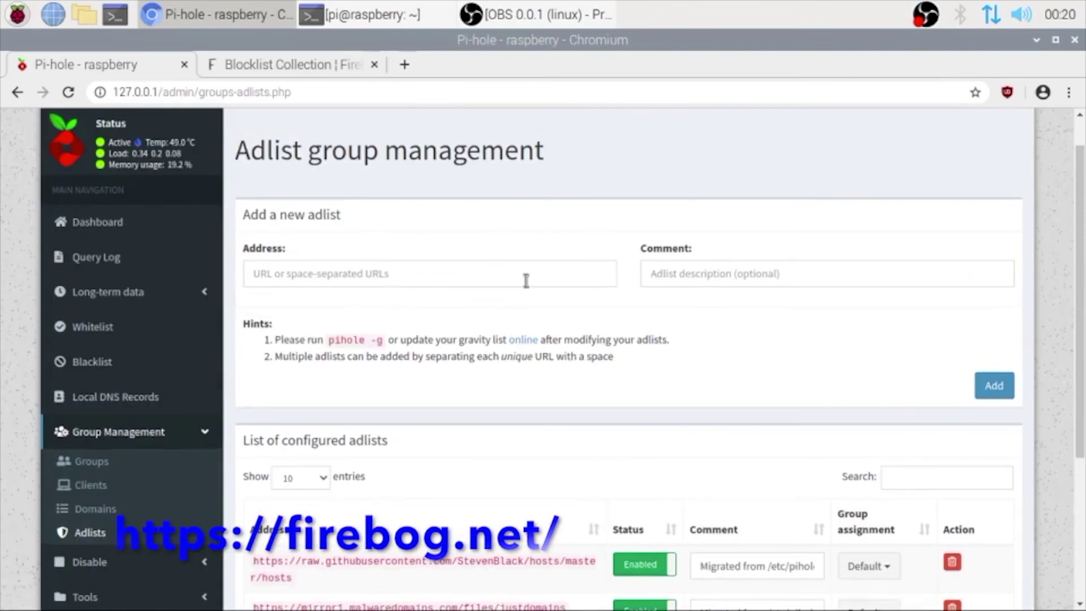
right_click(526, 275)
click(566, 390)
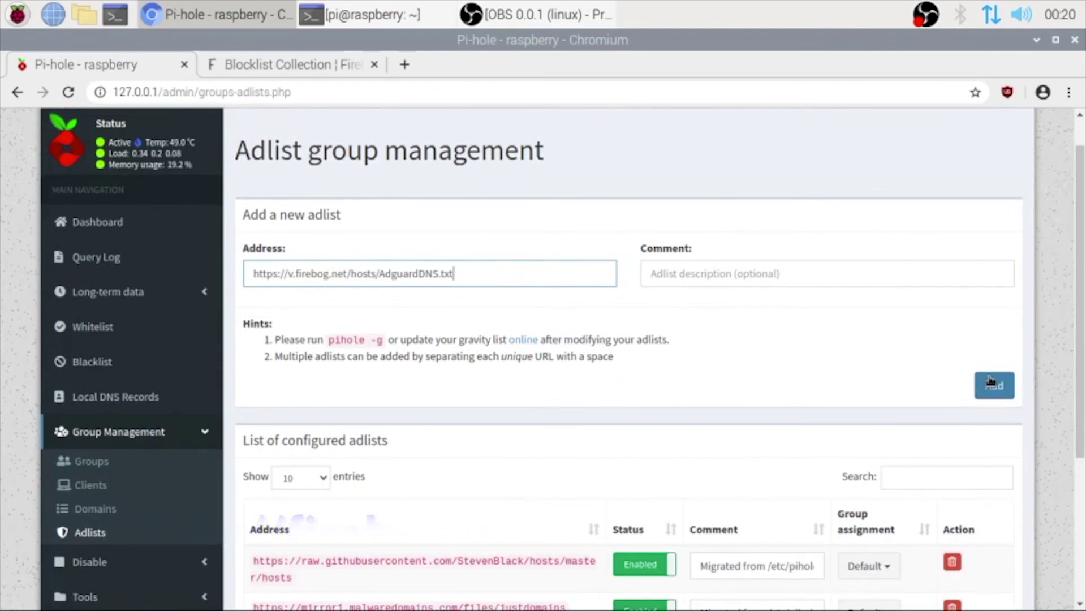
click(999, 398)
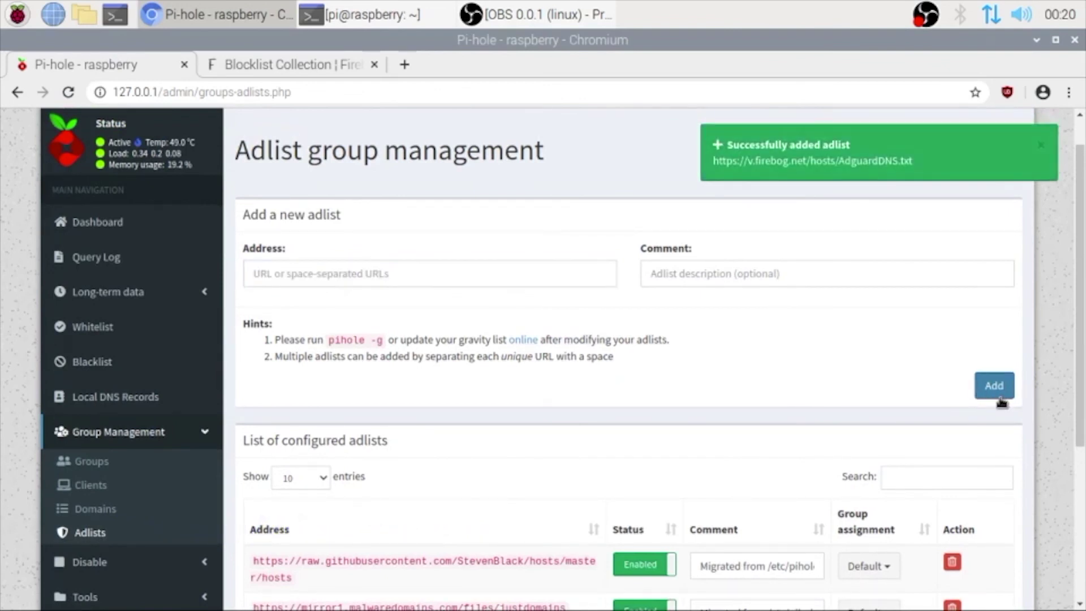
Copy the bigdargon hostsVN URL from Firebog and paste it into the adlist address field
click(241, 64)
drag(504, 496, 120, 498)
right_click(121, 498)
click(172, 395)
click(85, 64)
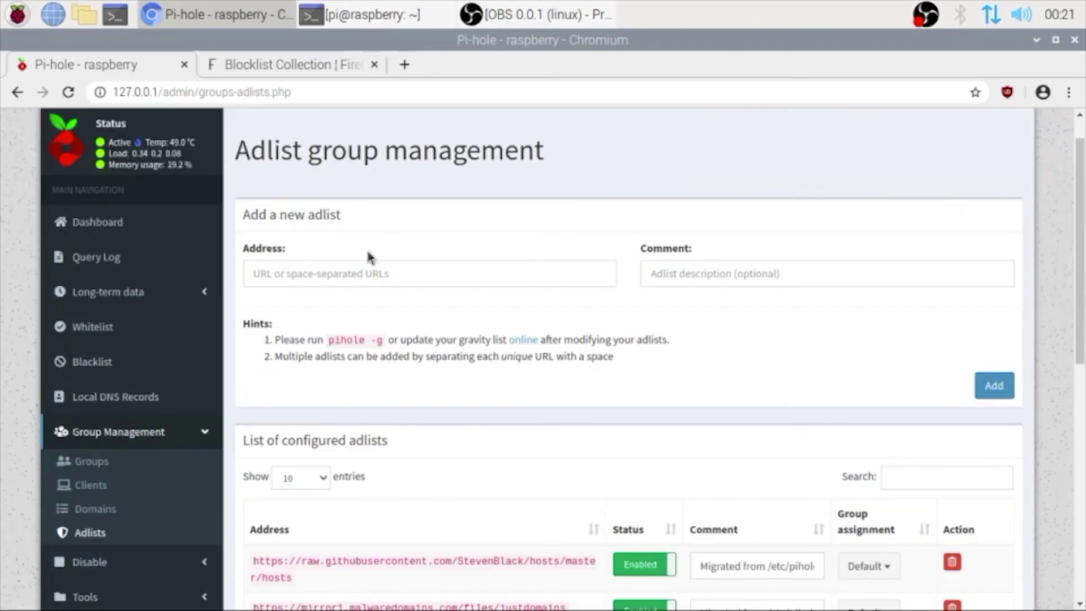
right_click(379, 272)
click(450, 388)
Add the hostsVN list and review the hint about updating gravity
click(991, 385)
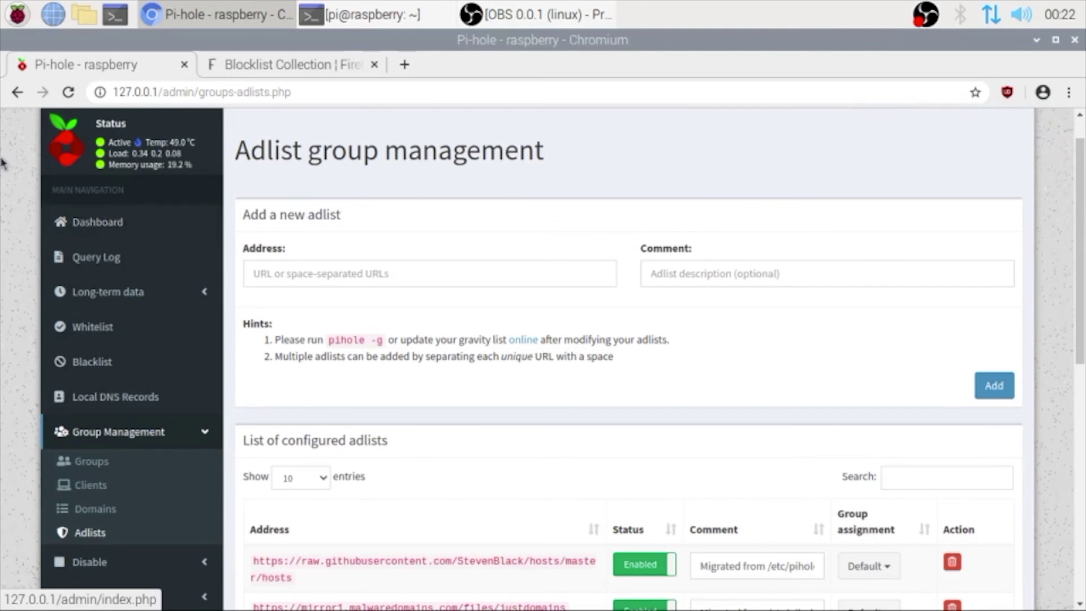
drag(703, 347, 264, 340)
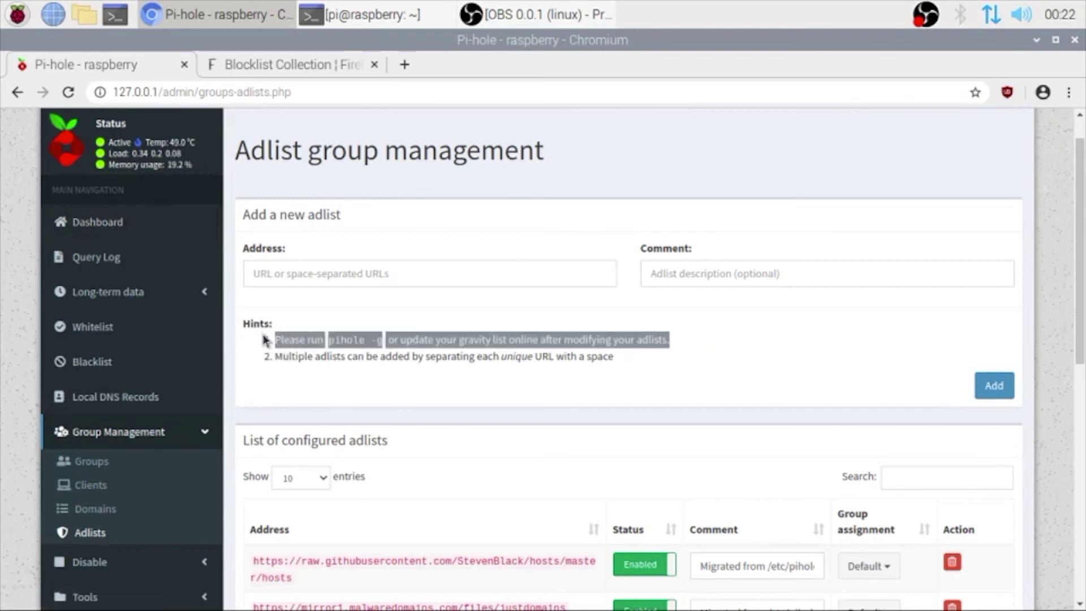
click(625, 383)
Check the dashboard, then view the Query Log showing googleads.g.doubleclick.net blocked by gravity
click(93, 221)
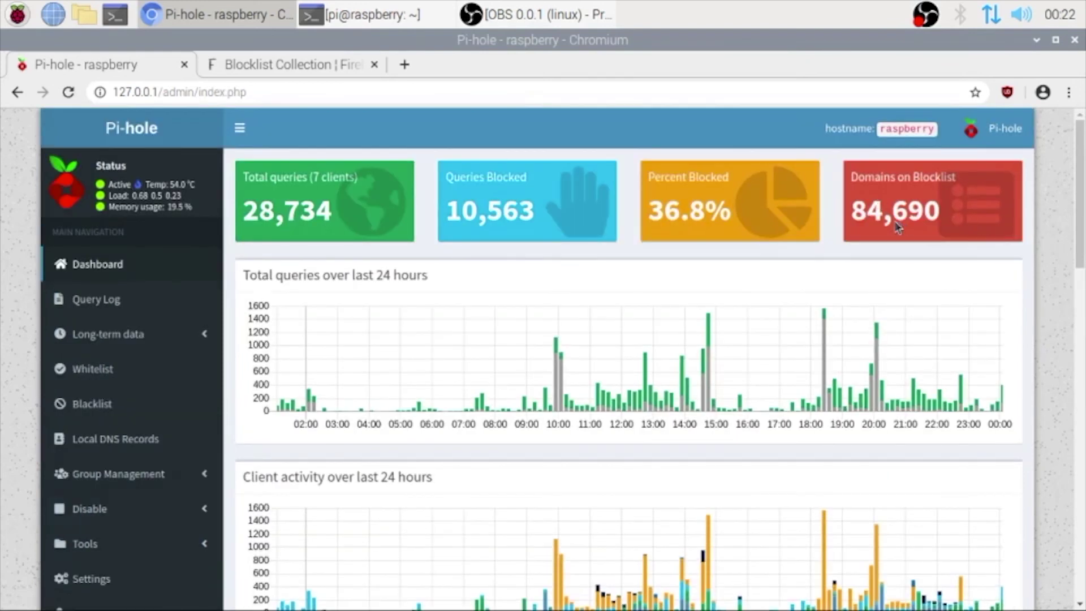
click(96, 299)
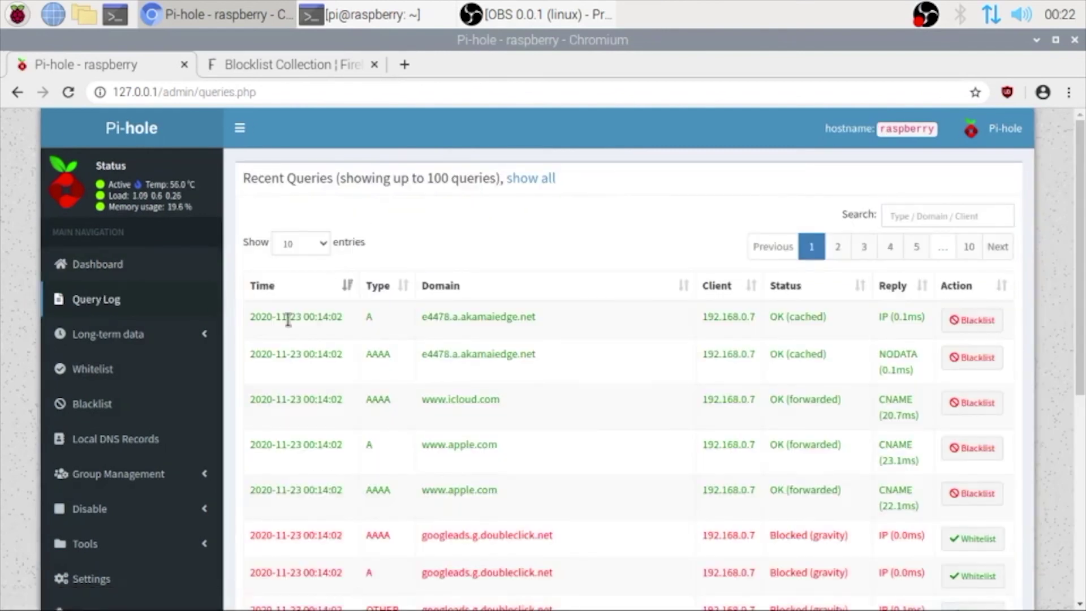
scroll(212, 363, down, 3)
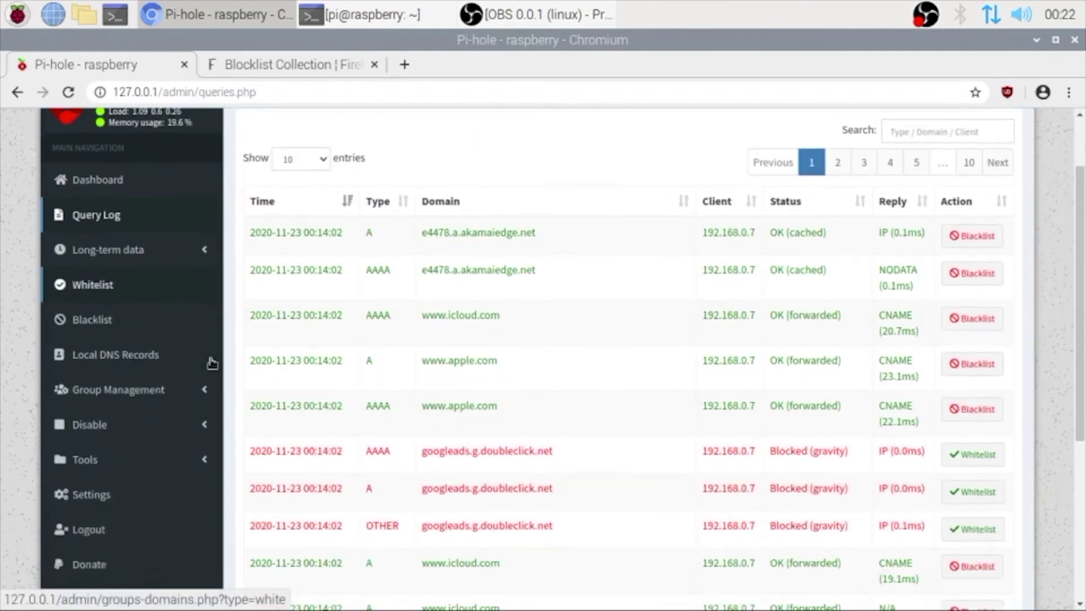
click(96, 465)
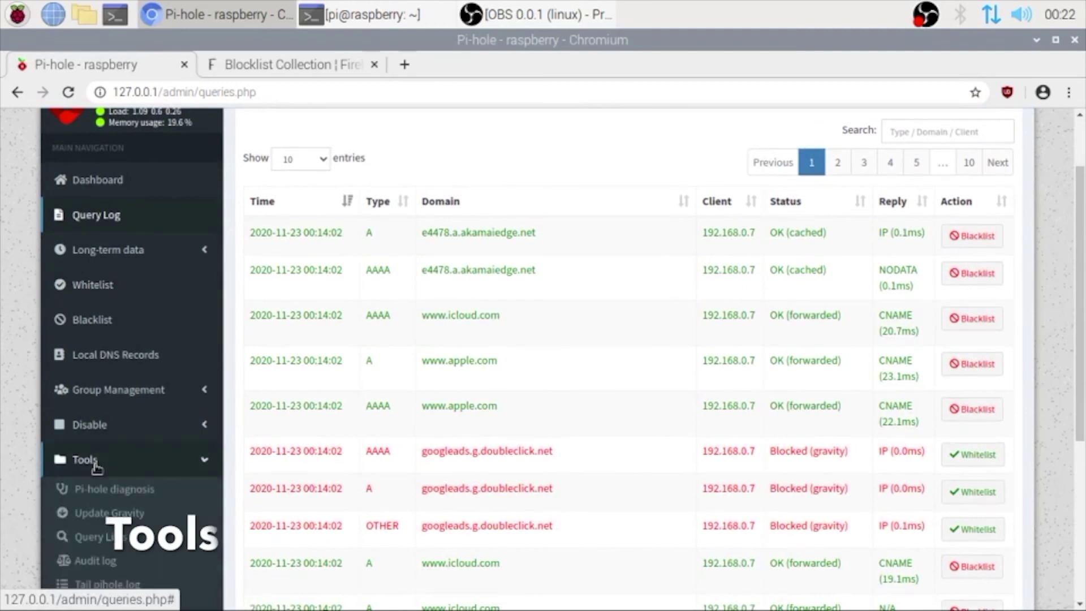
Run Update Gravity until Success, building 210,150 gravity domains (163,239 unique)
click(150, 489)
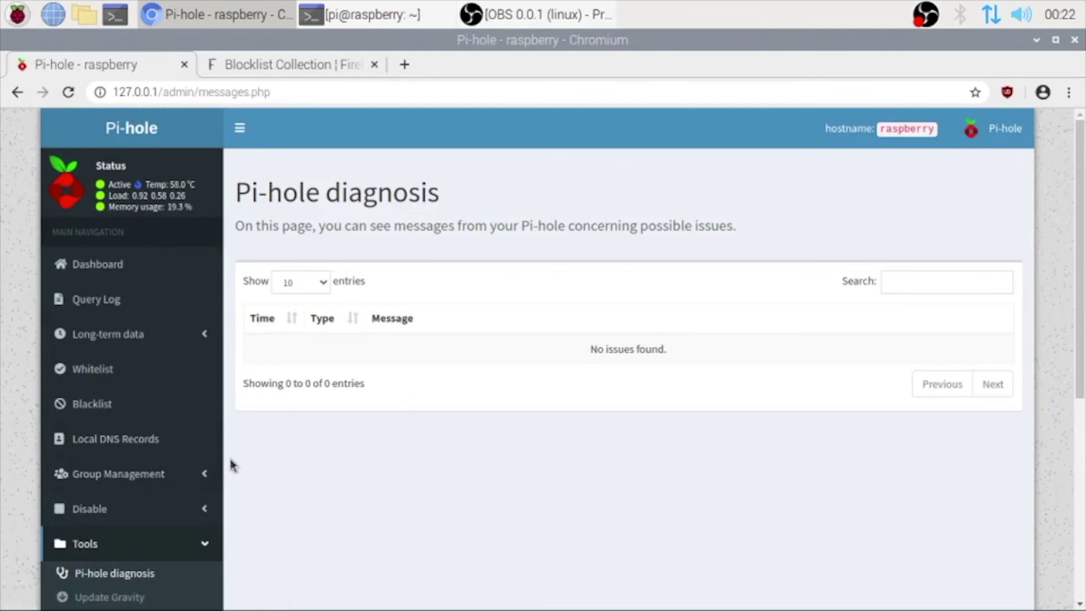
scroll(134, 502, down, 3)
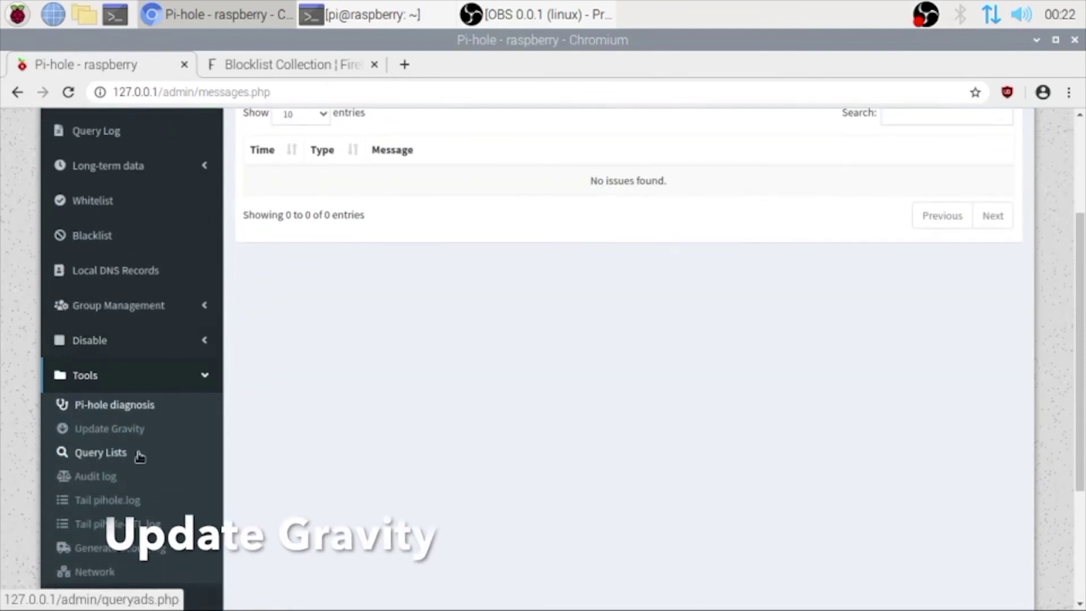
click(90, 430)
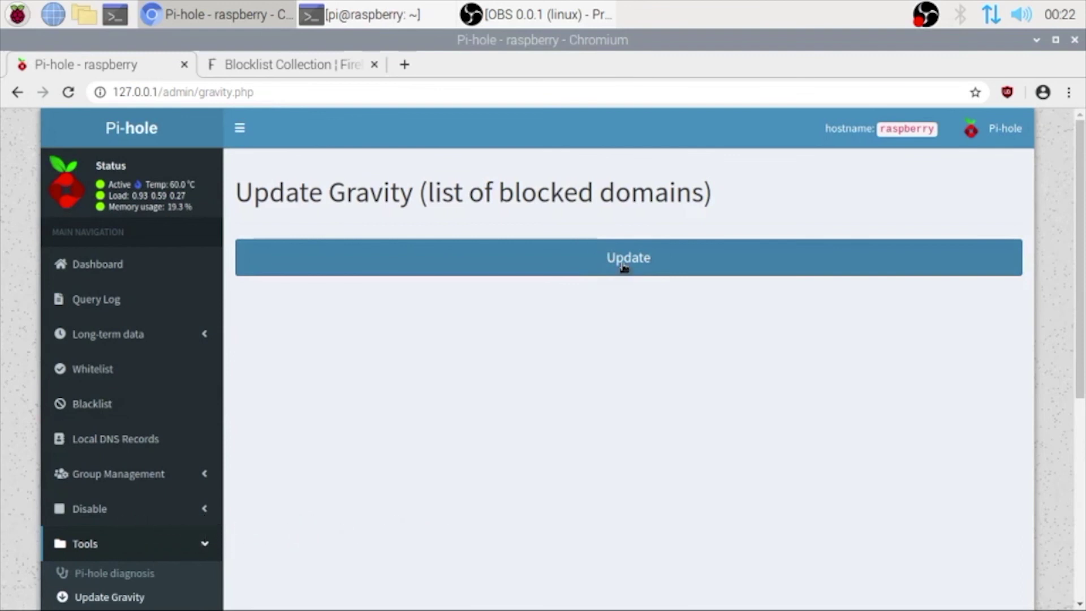
click(624, 266)
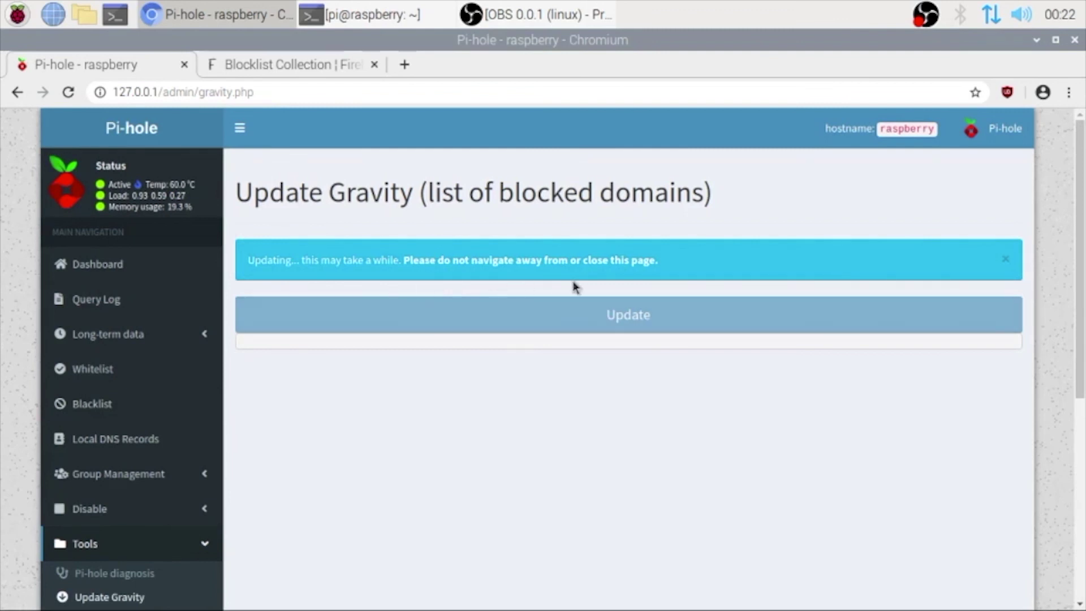
drag(677, 260, 347, 241)
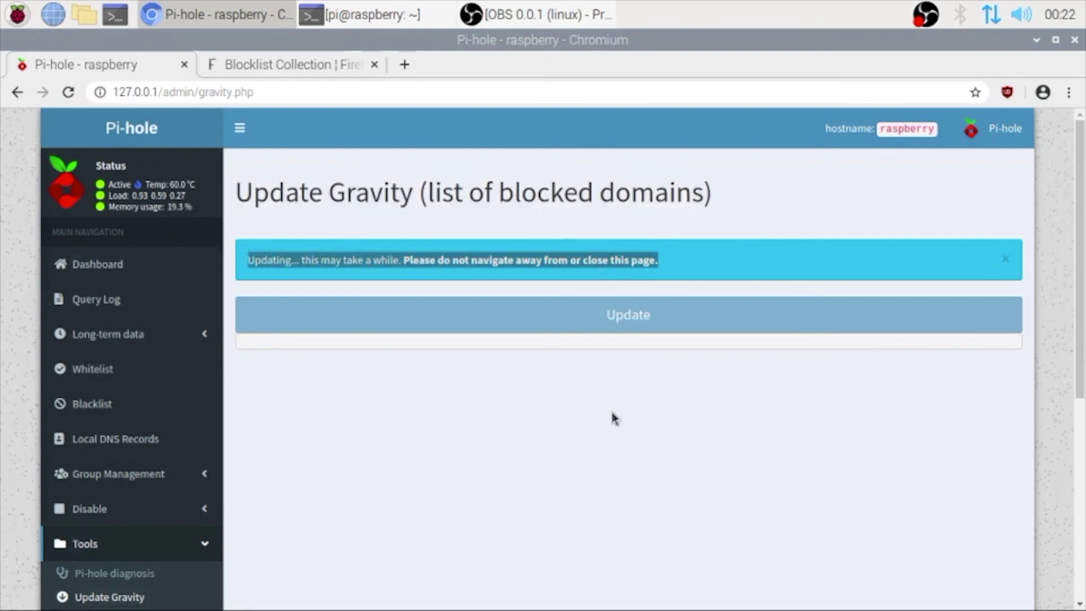
click(591, 221)
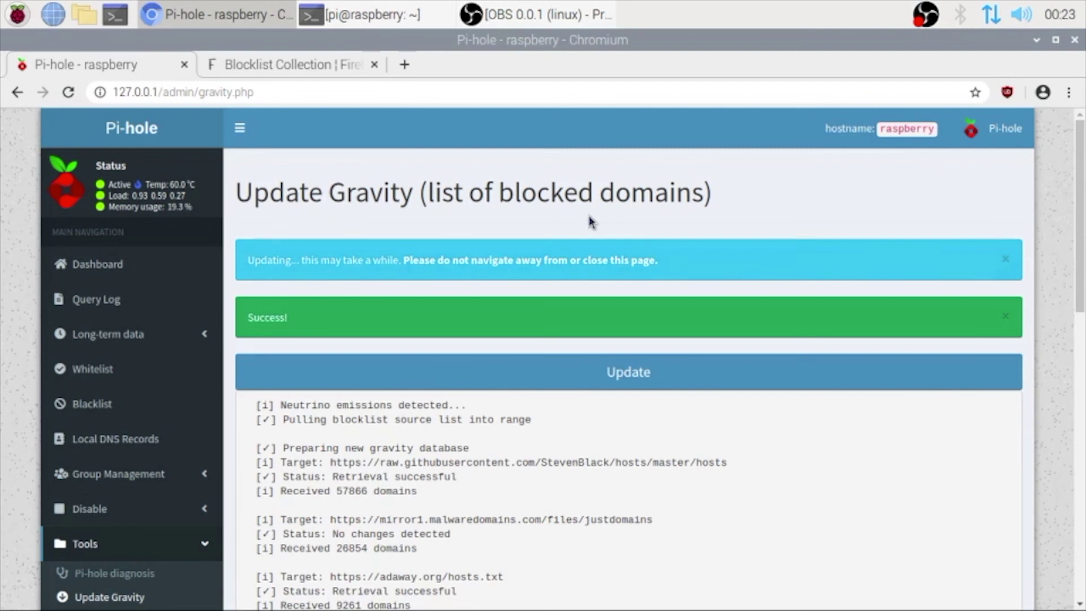
double_click(267, 260)
click(410, 259)
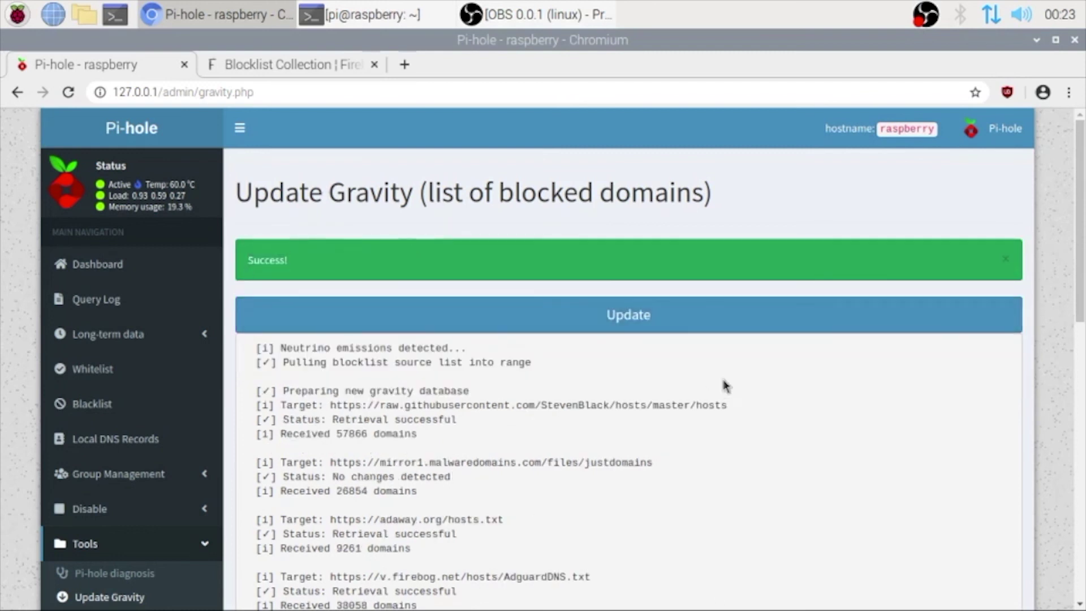
scroll(651, 388, down, 7)
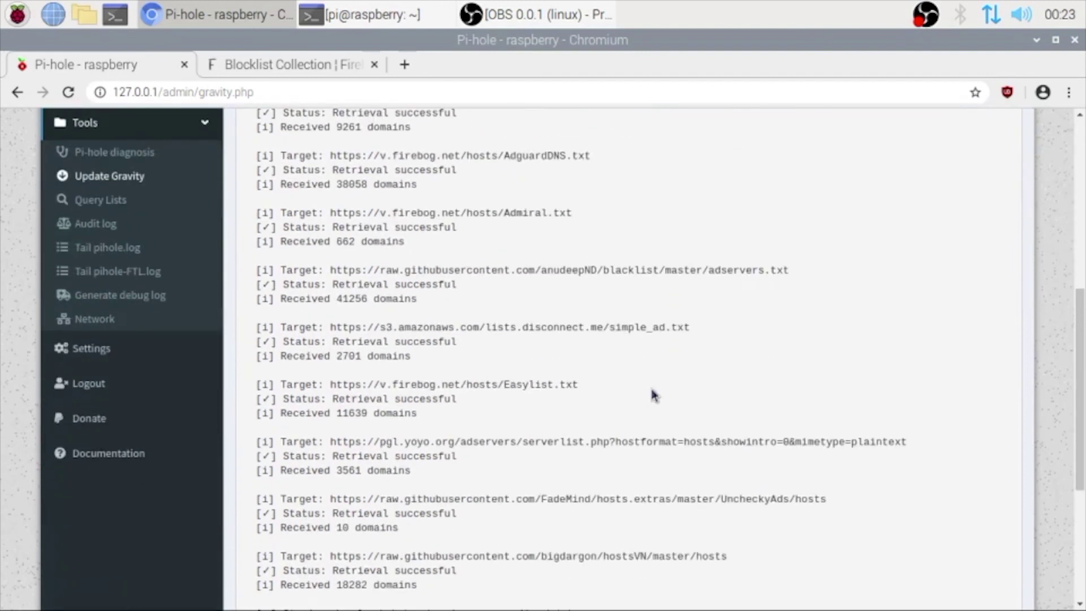
scroll(653, 394, down, 5)
scroll(653, 394, up, 12)
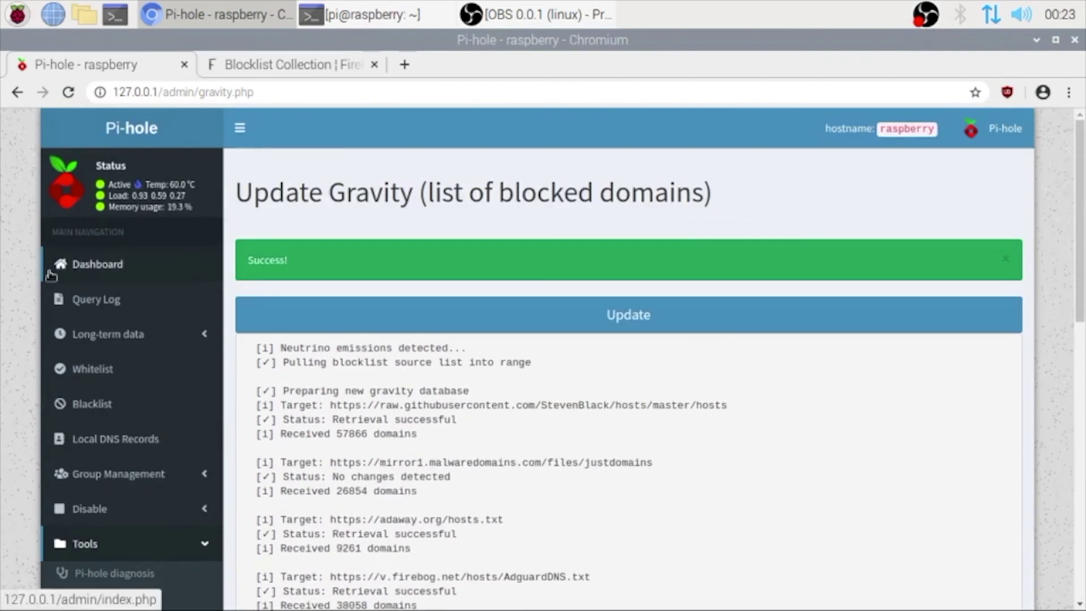
Review the dashboard: 163,239 blocklisted domains, 28,734 queries, 10,563 blocked (36.8%)
click(121, 272)
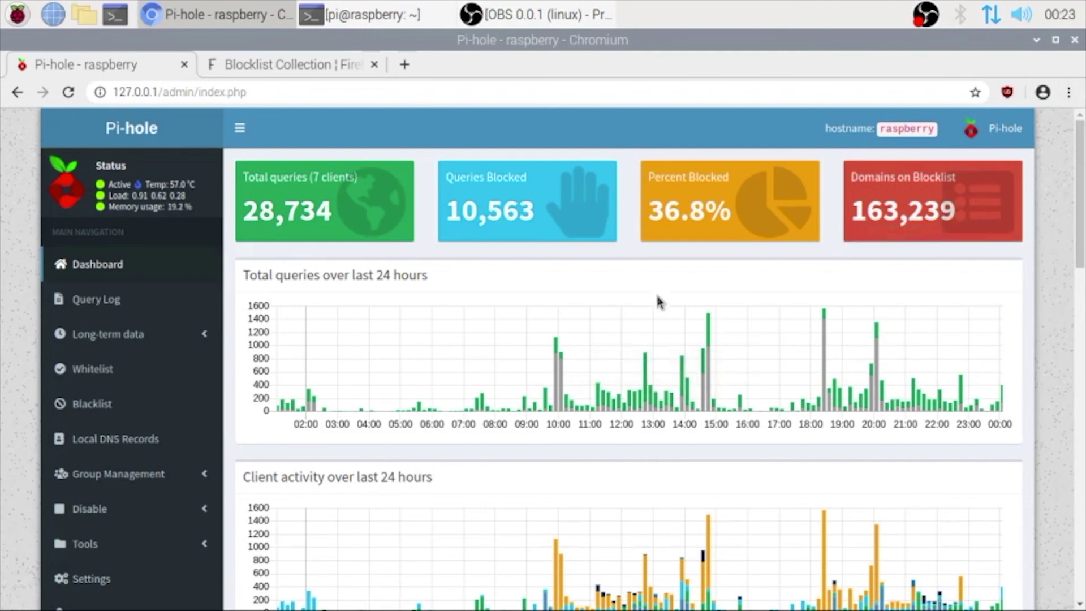
scroll(658, 301, down, 3)
scroll(658, 300, up, 3)
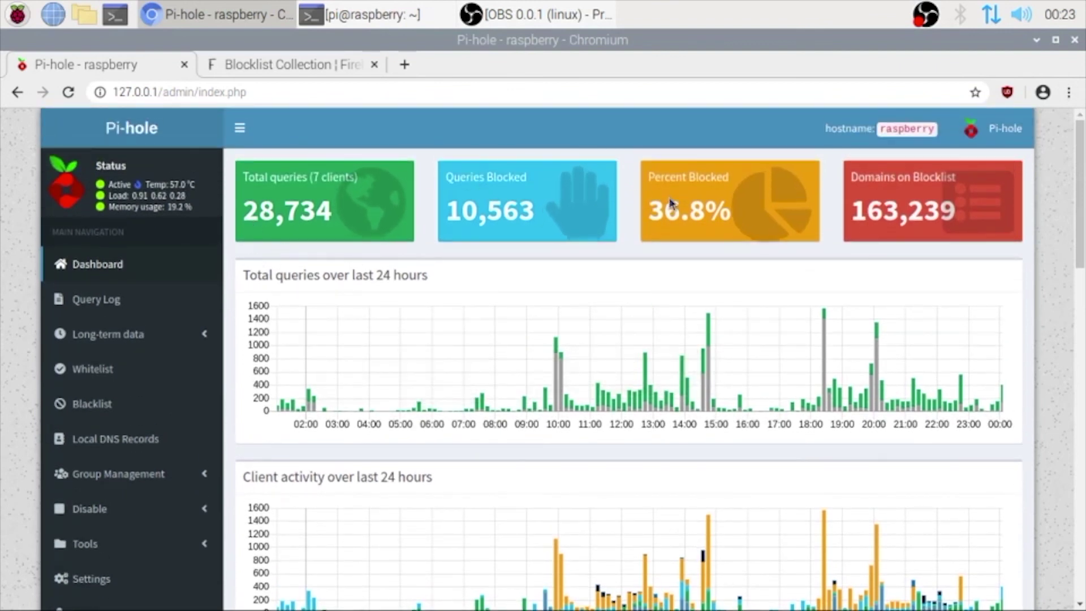
scroll(904, 337, down, 12)
scroll(903, 335, down, 20)
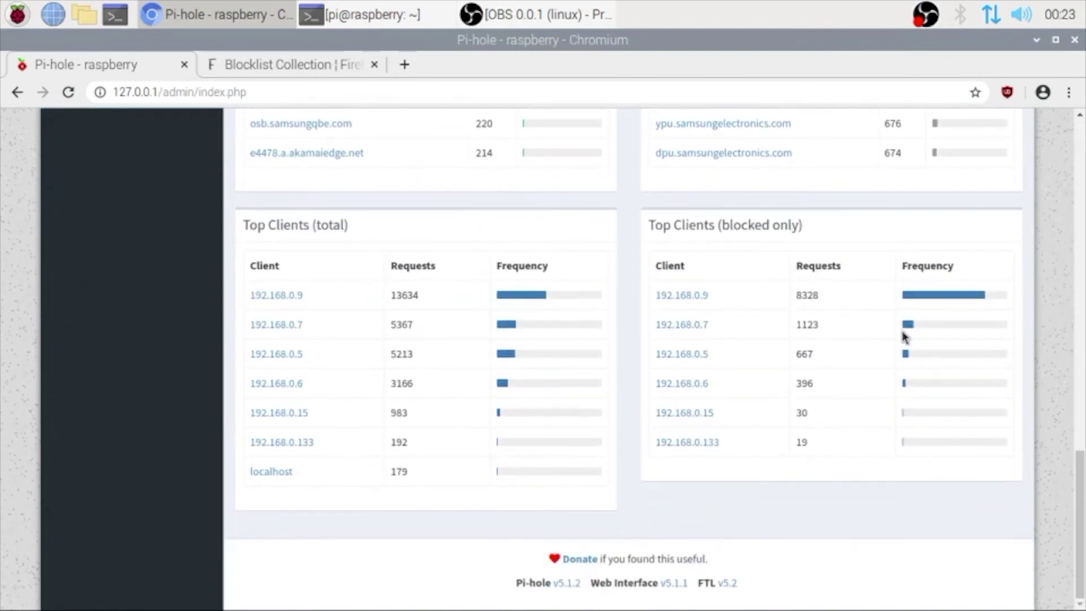
scroll(813, 498, up, 7)
scroll(813, 496, up, 20)
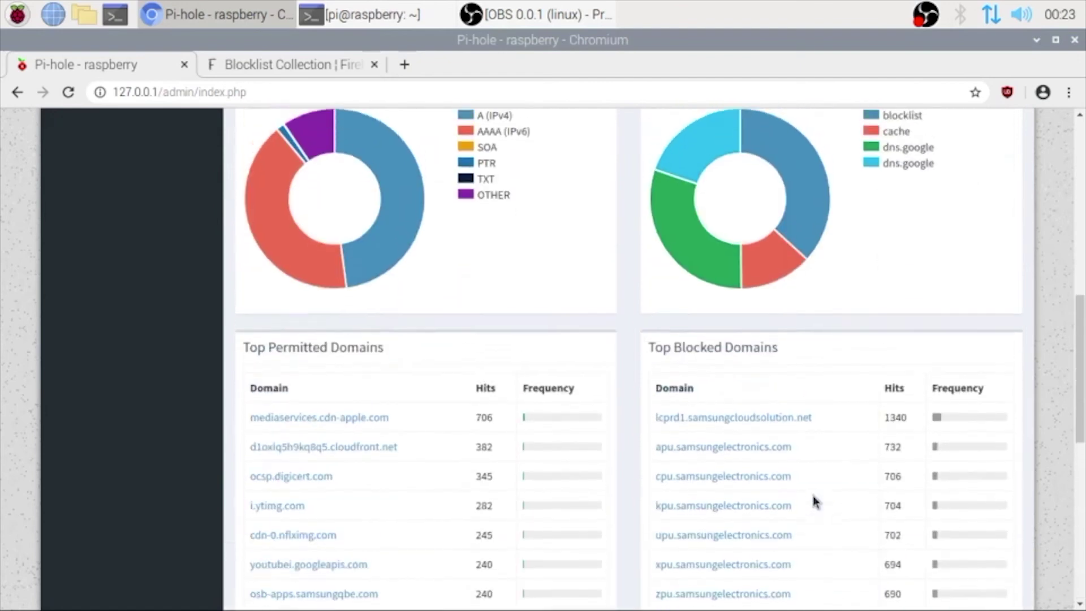